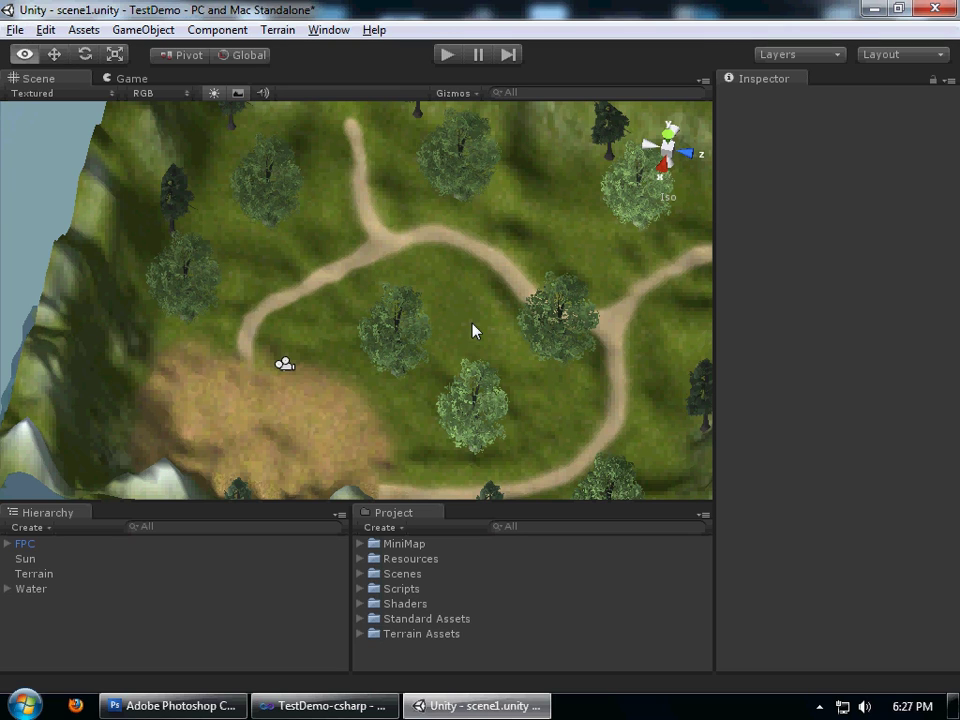
left_click_drag(501, 336, 167, 309, "alt")
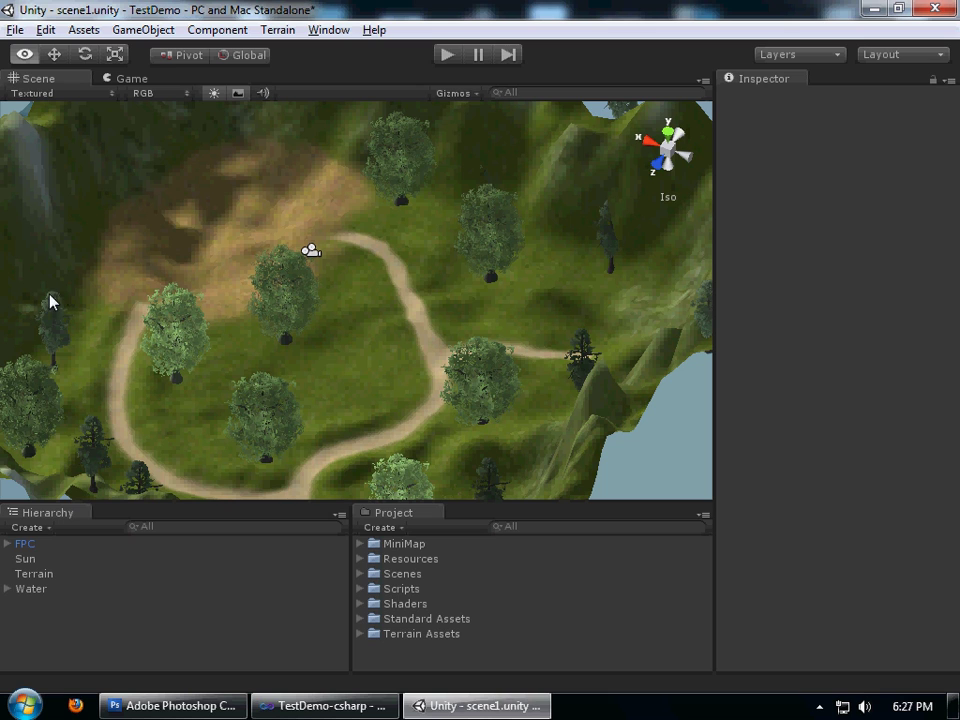
left_click_drag(50, 296, 405, 332, "alt")
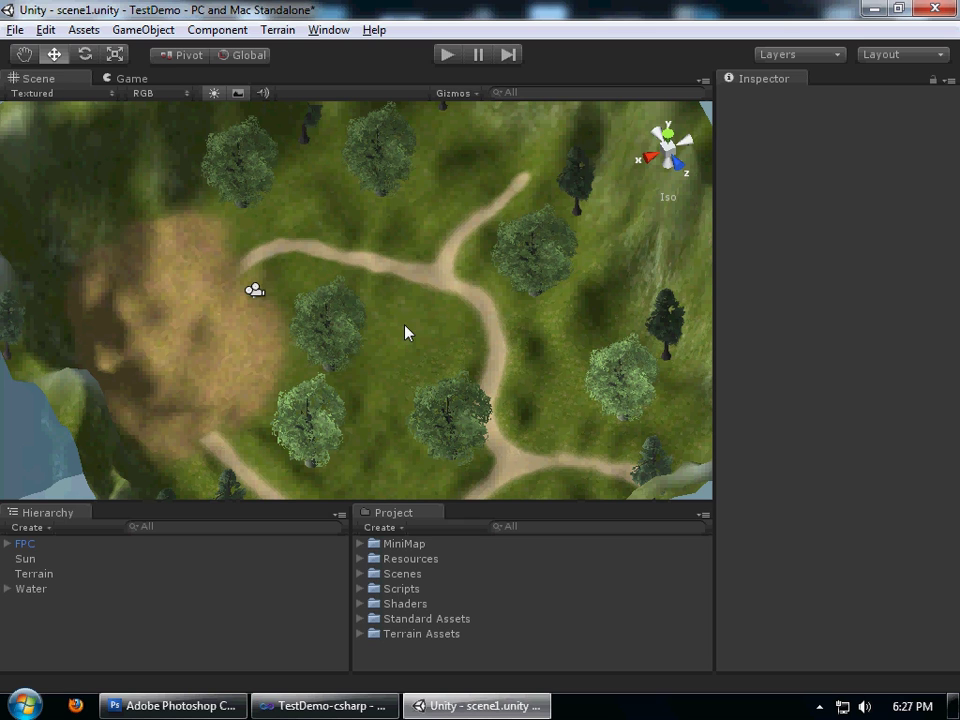
scroll(405, 332, "up", 3)
left_click_drag(424, 403, 338, 410, "alt")
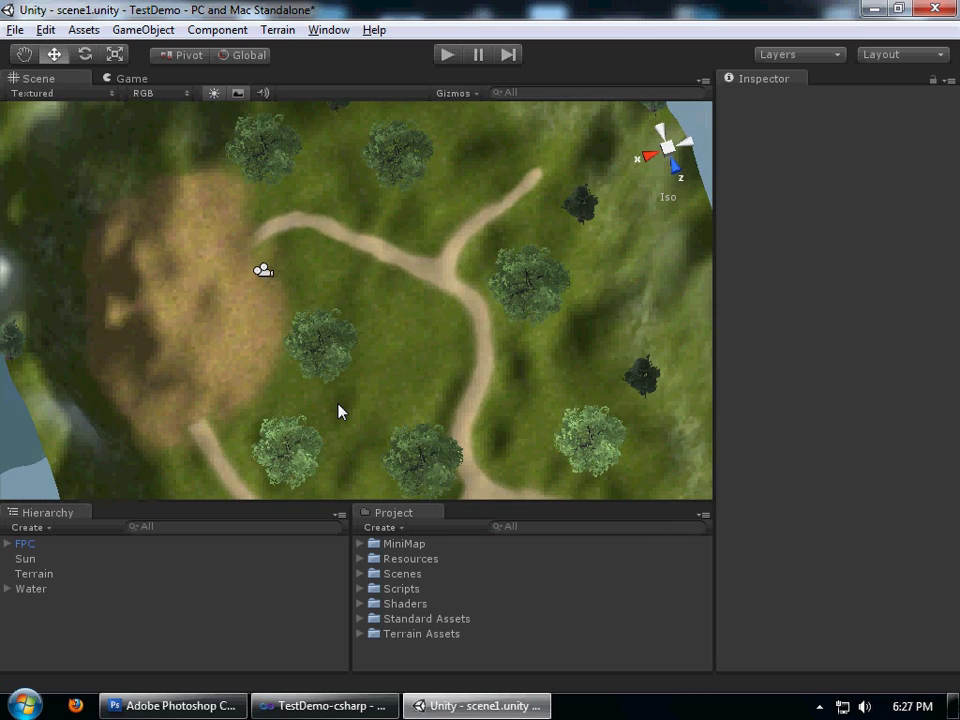
scroll(338, 410, "up", 5)
left_click_drag(369, 332, 476, 300, "alt")
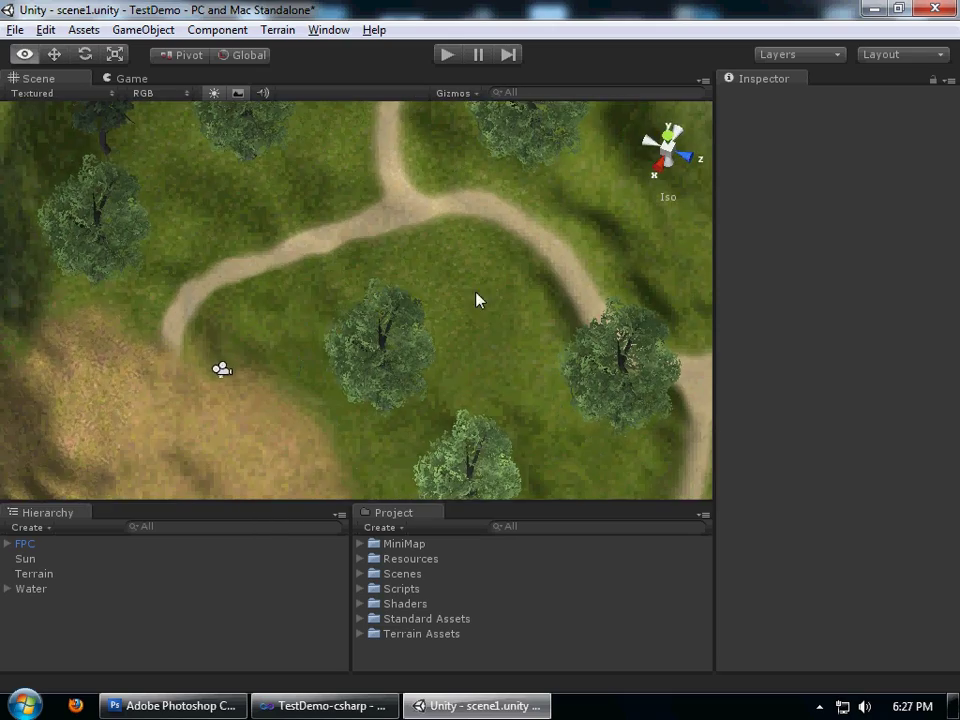
left_click_drag(387, 395, 458, 354, "alt")
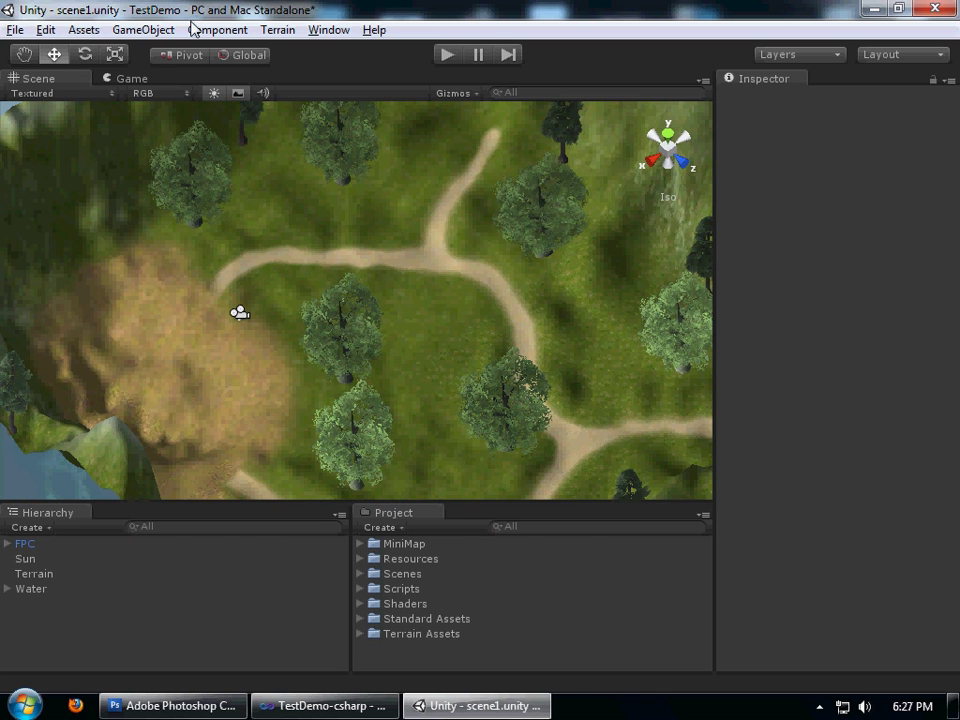
Add a new camera object to the scene.
left_click(135, 29)
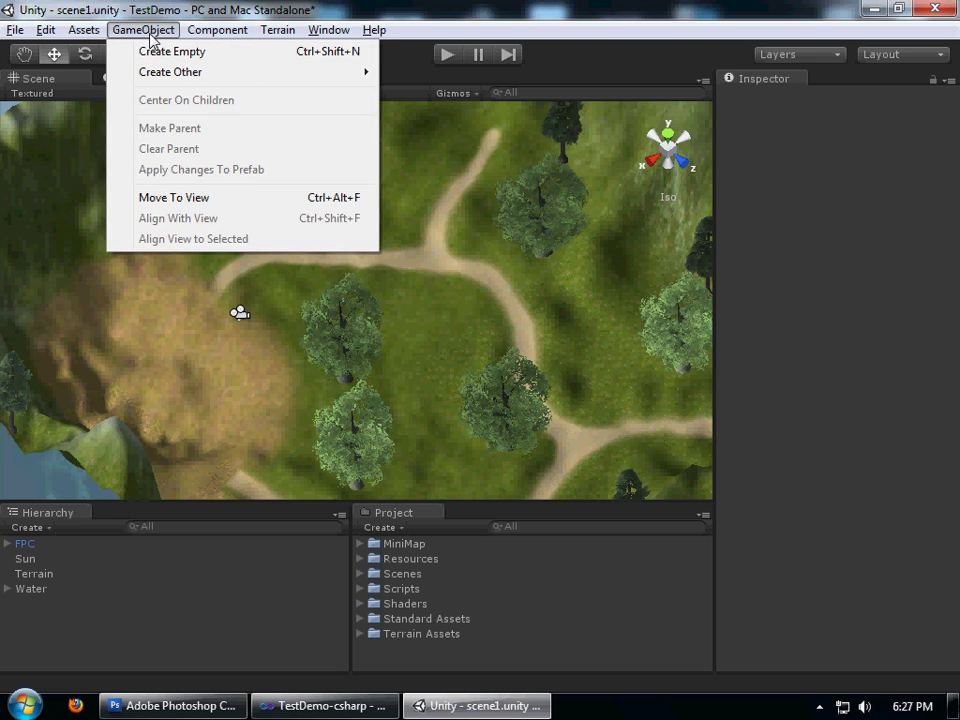
mouse_move(171, 81)
left_click(470, 93)
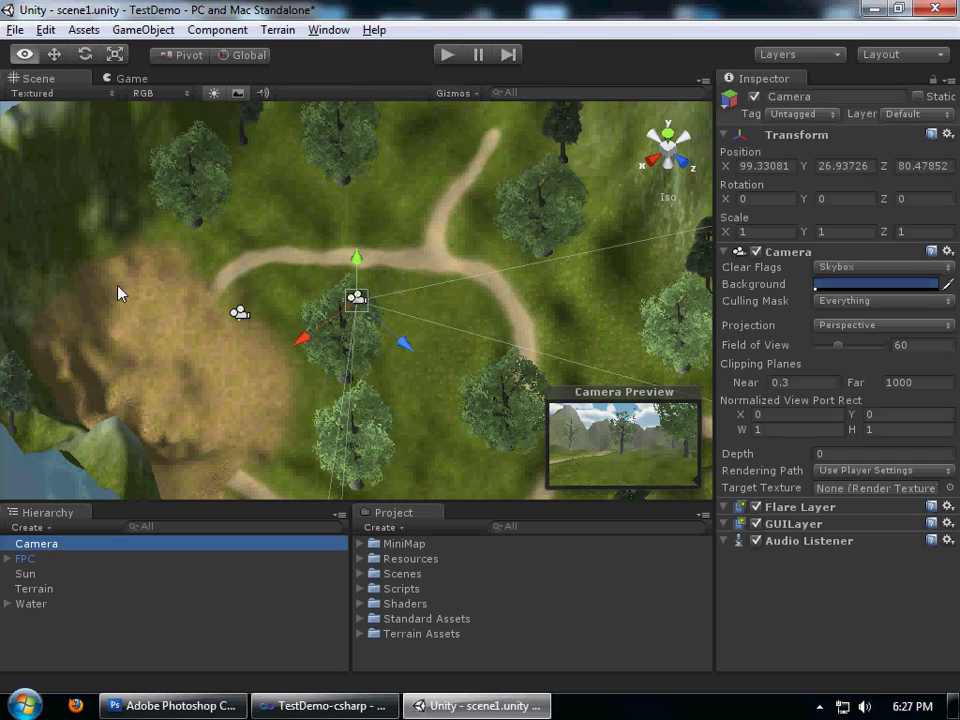
Move the new camera to about Y 44, Z 65.5 and set its X rotation to 90.
left_click_drag(120, 289, 387, 308, "alt")
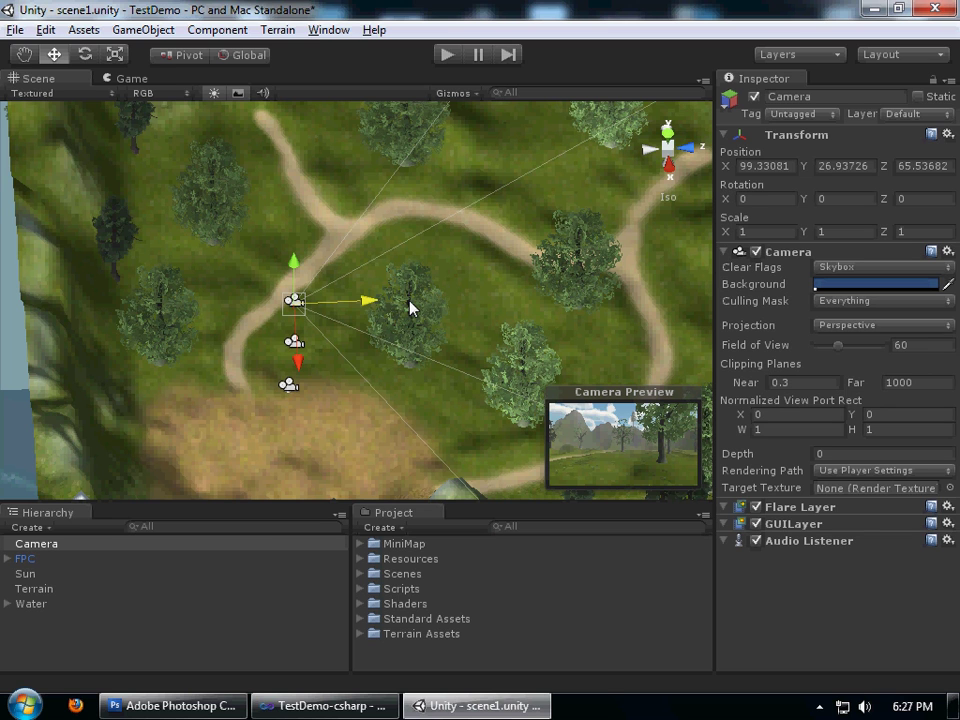
left_click_drag(292, 266, 313, 222)
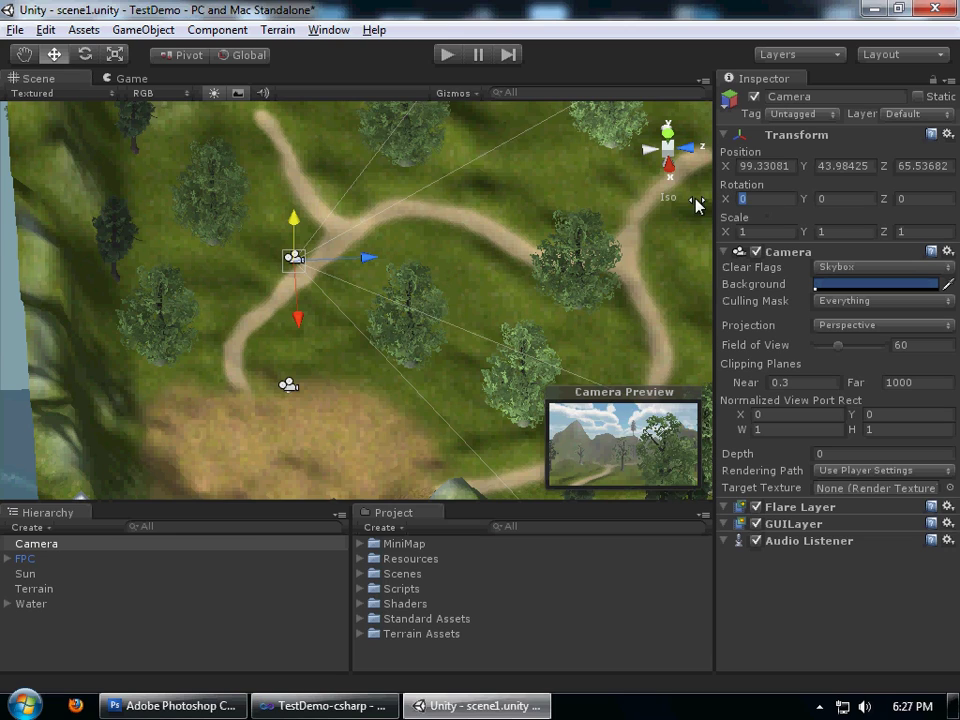
type("90")
Raise the camera high above the terrain to about Y 98 and shift it to about Z 95.
right_click_drag(310, 290, 292, 175)
left_click_drag(292, 176, 294, 87)
middle_click_drag(427, 284, 429, 393)
left_click_drag(363, 270, 491, 272)
left_click_drag(418, 215, 240, 302)
scroll(460, 447, "down", 5)
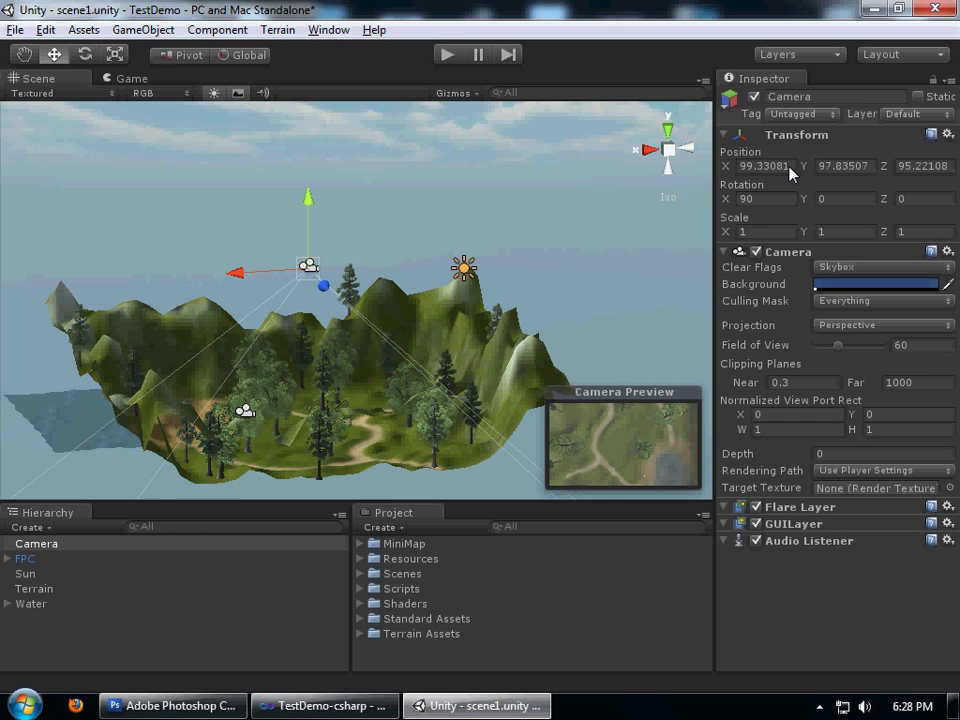
Set the camera's Y position to 100.
left_click(870, 166)
type("90")
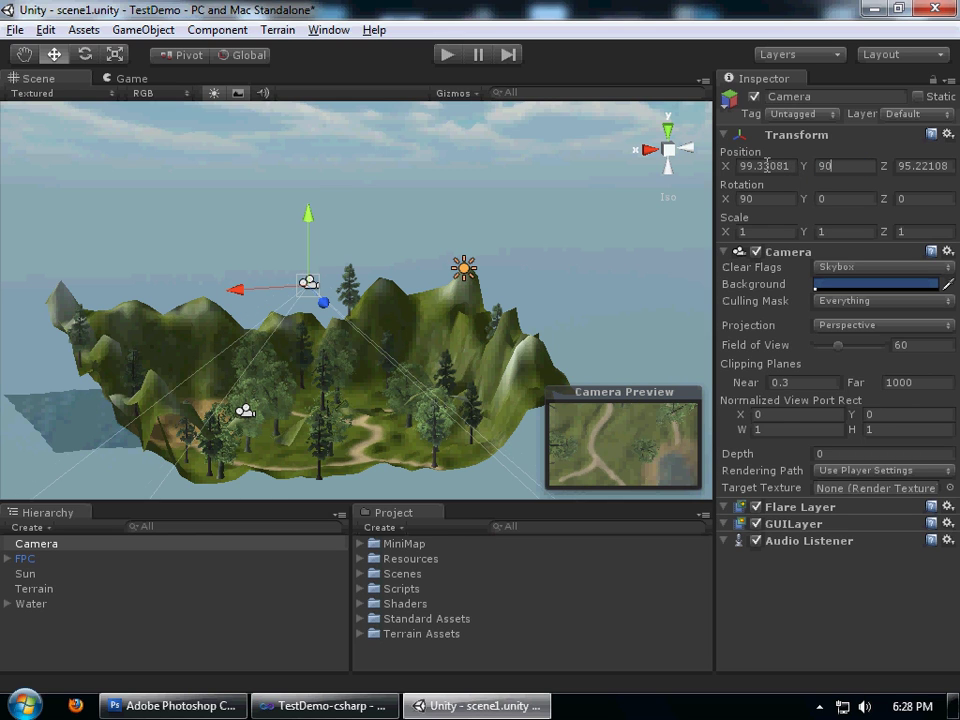
key("BackSpace")
key("BackSpace")
type("100")
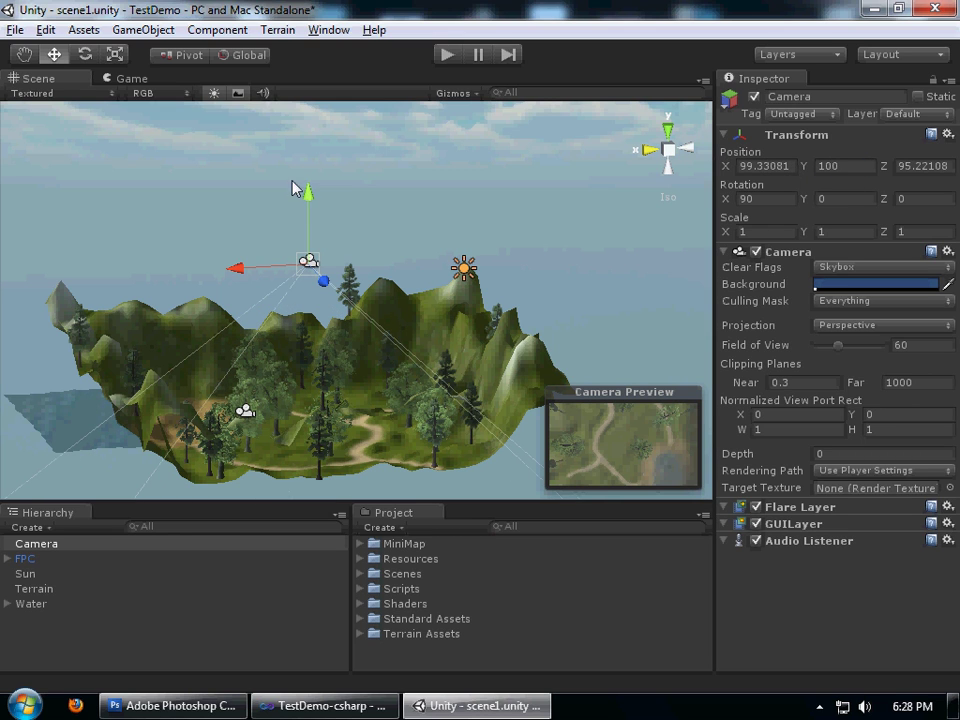
Switch the camera's projection to Orthographic.
left_click_drag(309, 202, 649, 450, "alt")
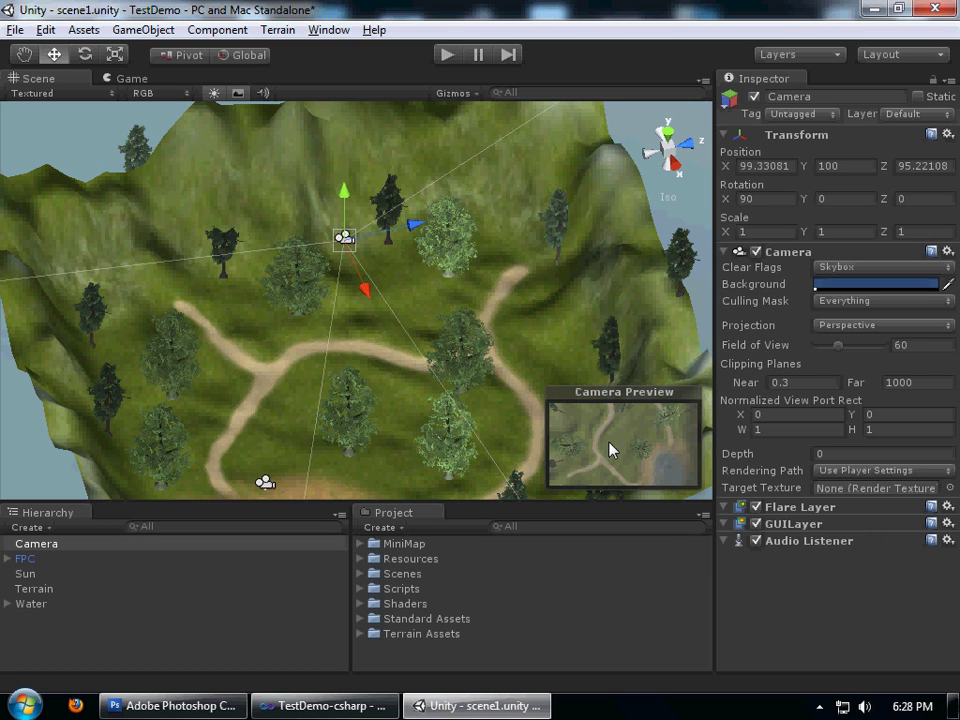
left_click(926, 327)
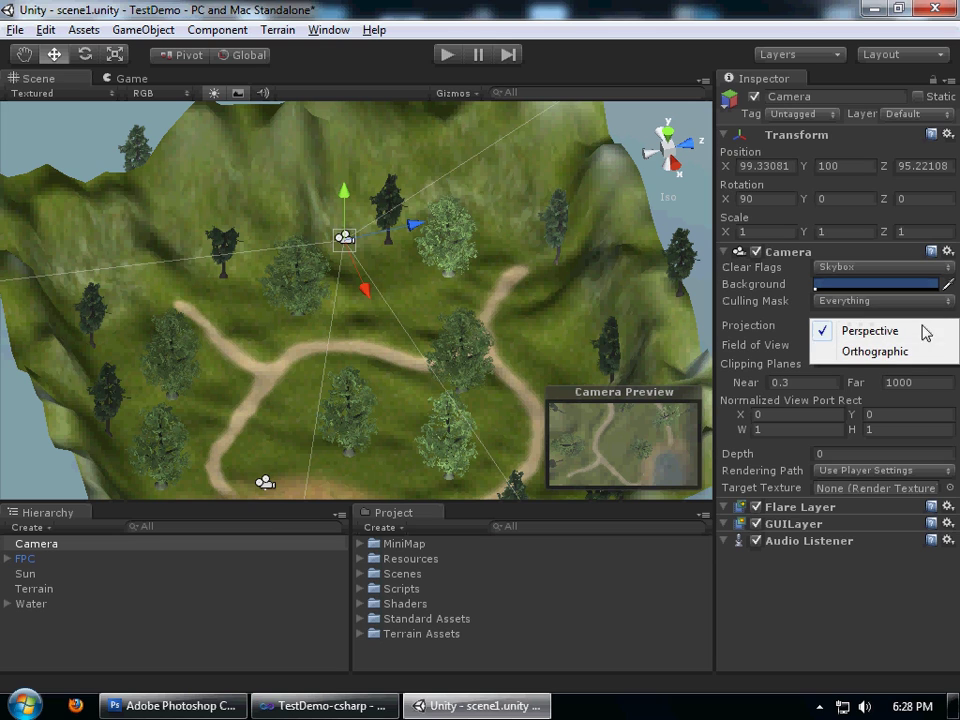
left_click(849, 352)
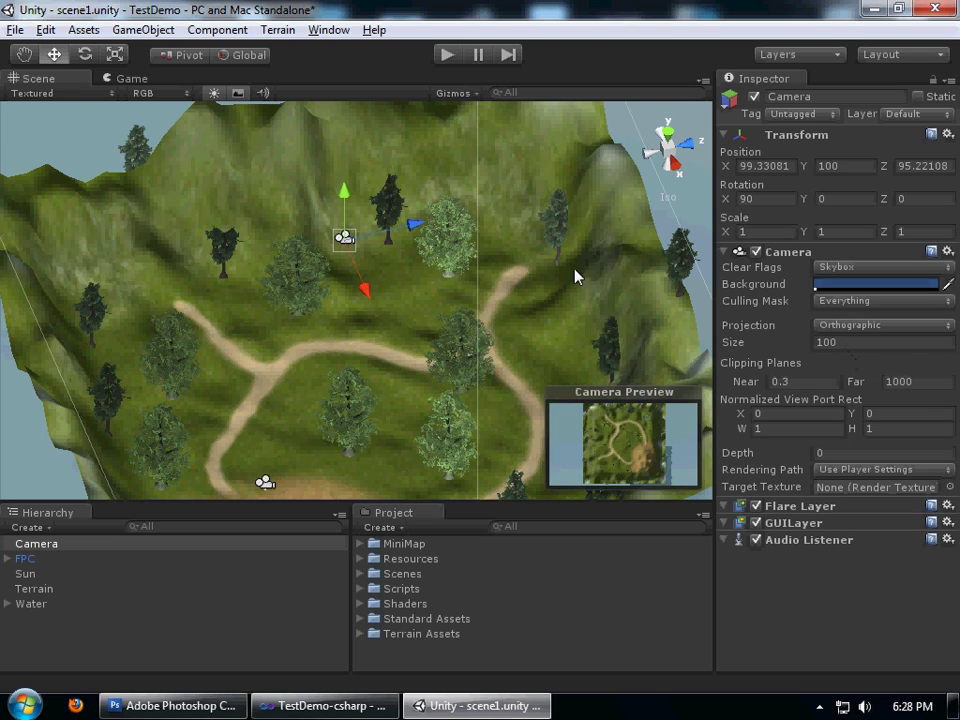
Examine the orthographic camera's view volume around the terrain from several angles and distances.
scroll(598, 355, "down", 2)
scroll(598, 353, "down", 2)
right_click_drag(561, 317, 370, 330)
scroll(430, 363, "up", 6)
right_click_drag(260, 368, 457, 393)
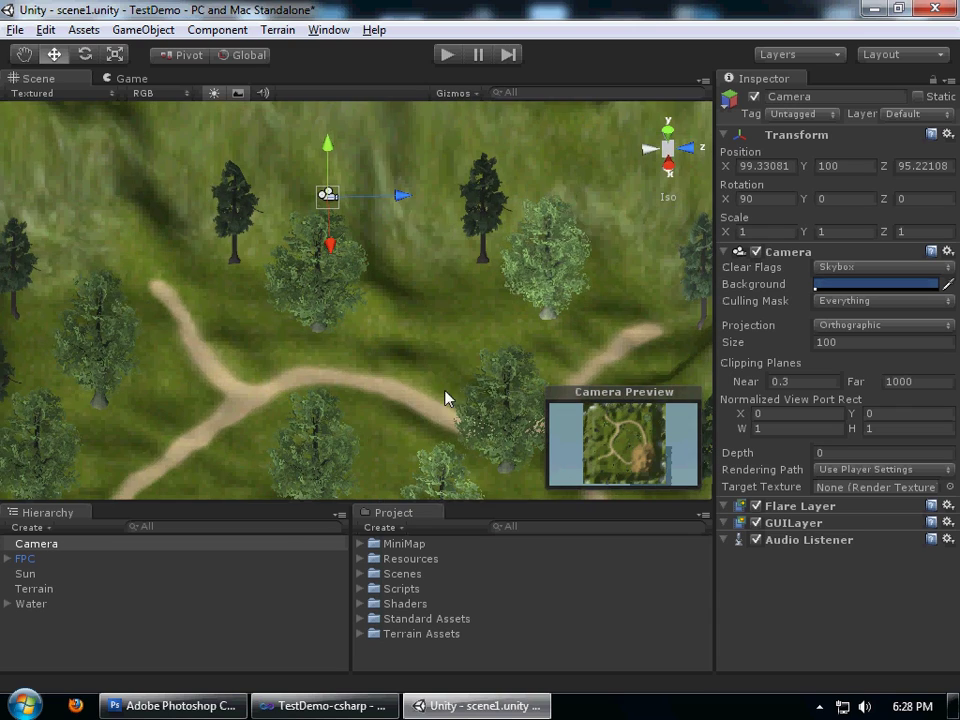
scroll(425, 388, "down", 5)
right_click_drag(202, 337, 231, 369)
middle_click_drag(444, 415, 398, 369)
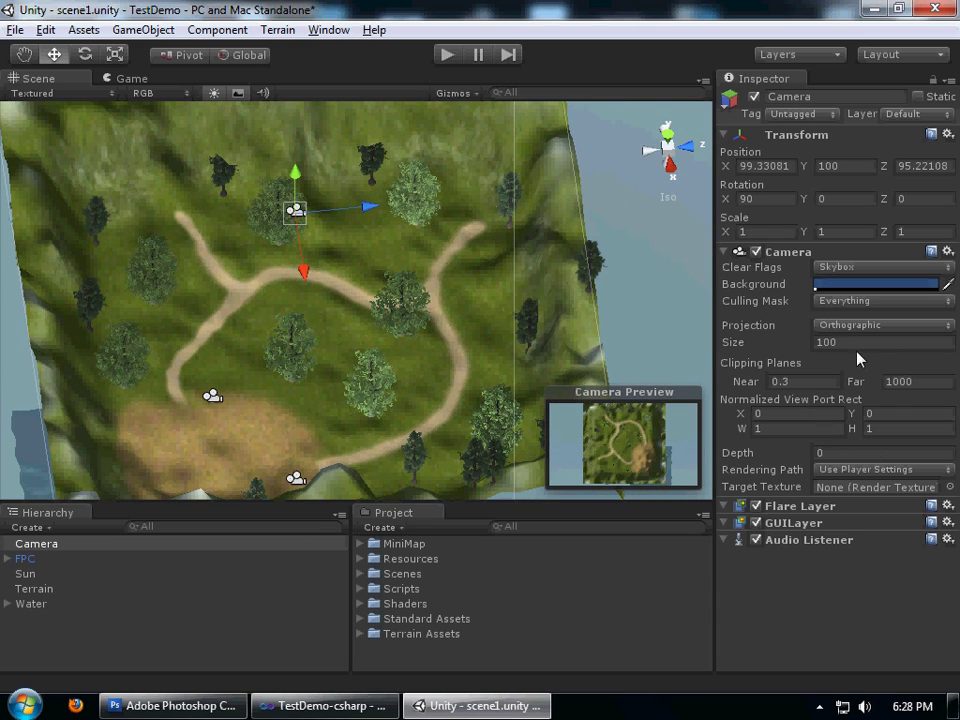
right_click_drag(454, 322, 221, 302)
scroll(435, 323, "down", 4)
right_click_drag(435, 323, 178, 151)
scroll(381, 371, "down", 6)
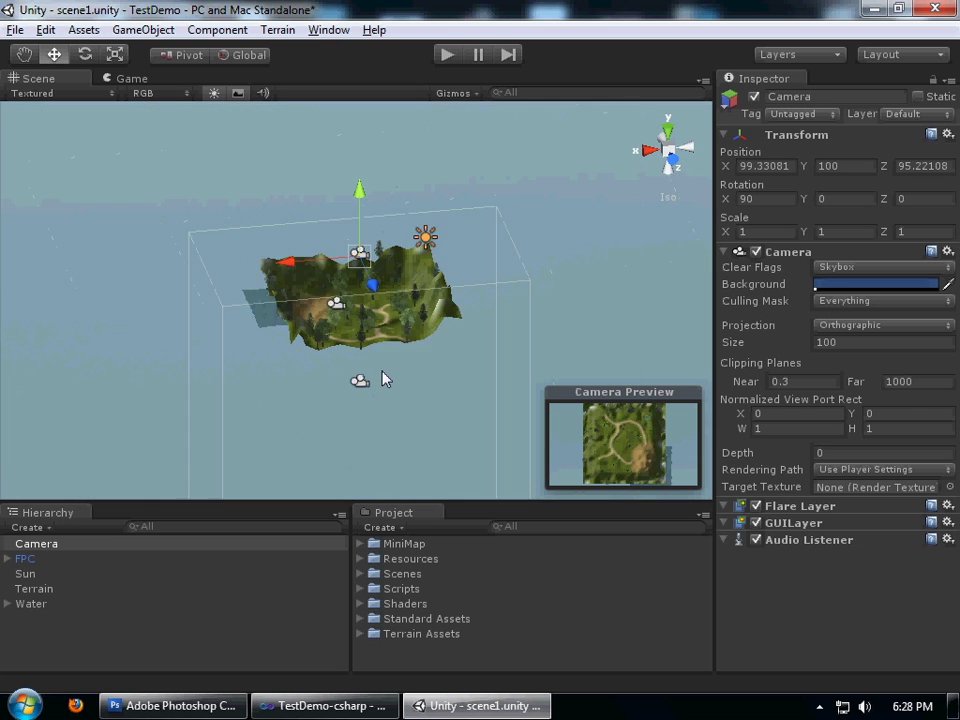
left_click_drag(385, 378, 309, 193, "alt")
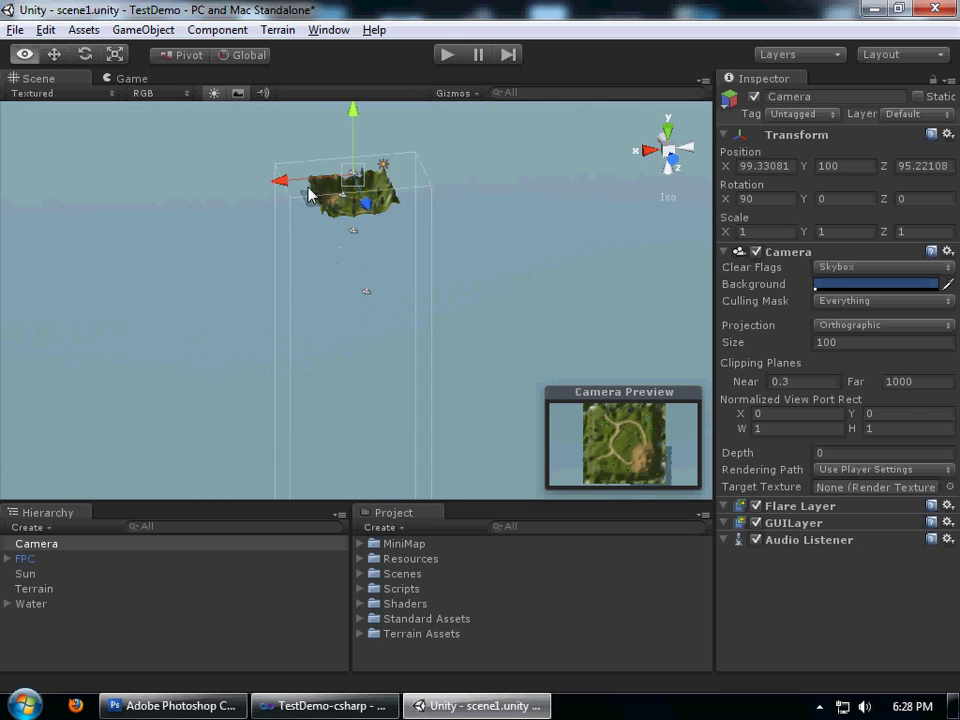
middle_click_drag(309, 193, 333, 343)
scroll(333, 343, "up", 8)
middle_click_drag(460, 436, 402, 283)
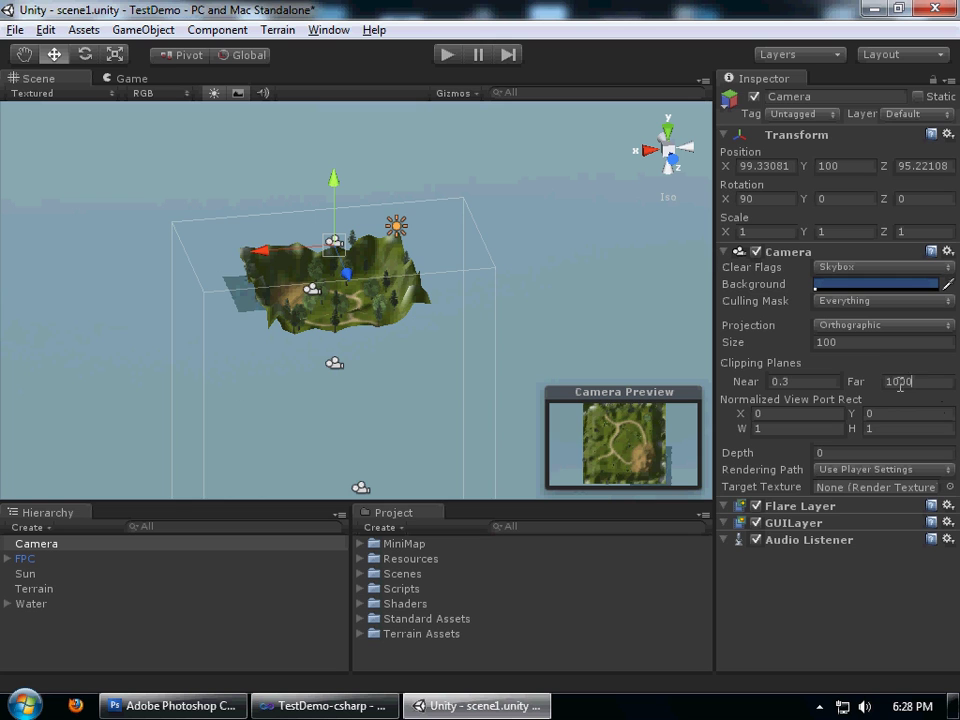
Set the camera's far clipping plane to 100.
key("BackSpace")
key("BackSpace")
type("0")
left_click_drag(283, 402, 406, 429, "alt")
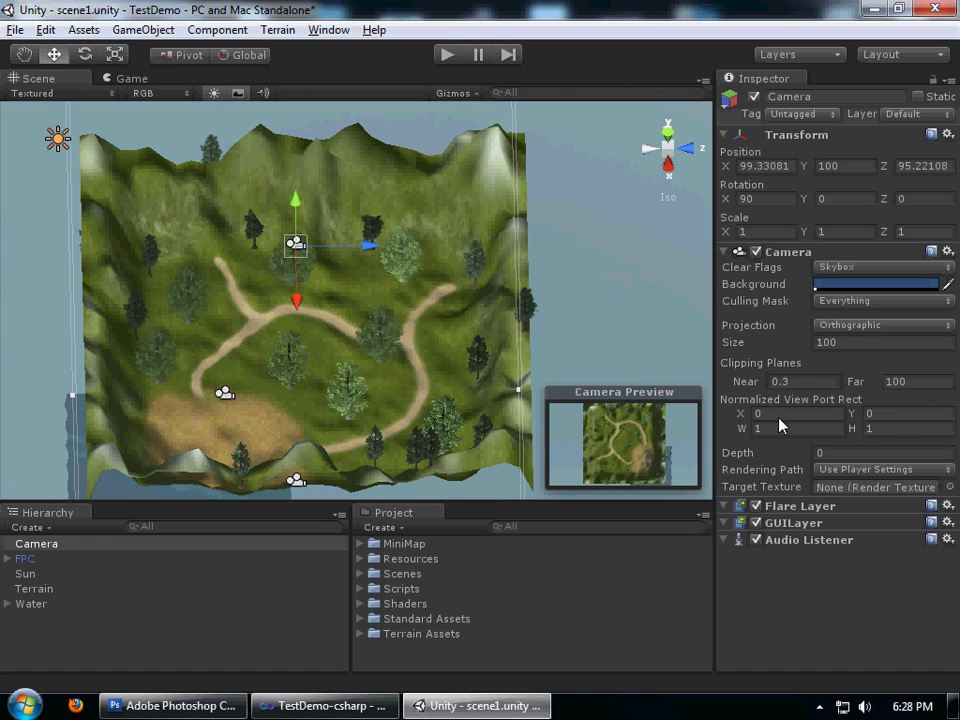
Try out smaller orthographic sizes for the camera and set the size to 25.
left_click_drag(776, 350, 632, 339)
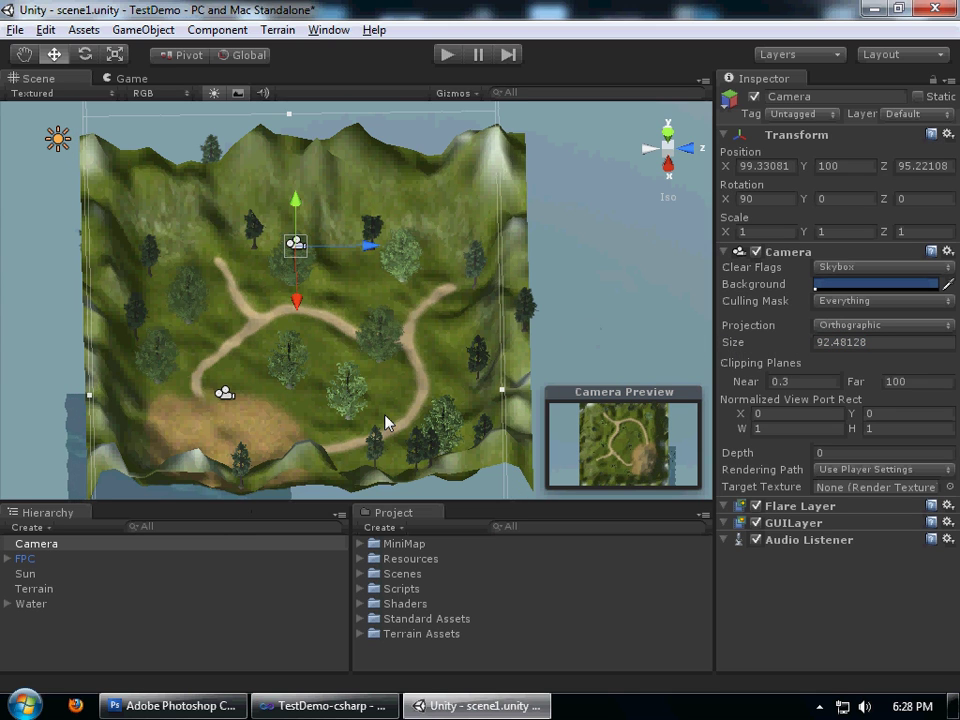
scroll(386, 417, "down", 5)
left_click_drag(386, 417, 292, 267, "alt")
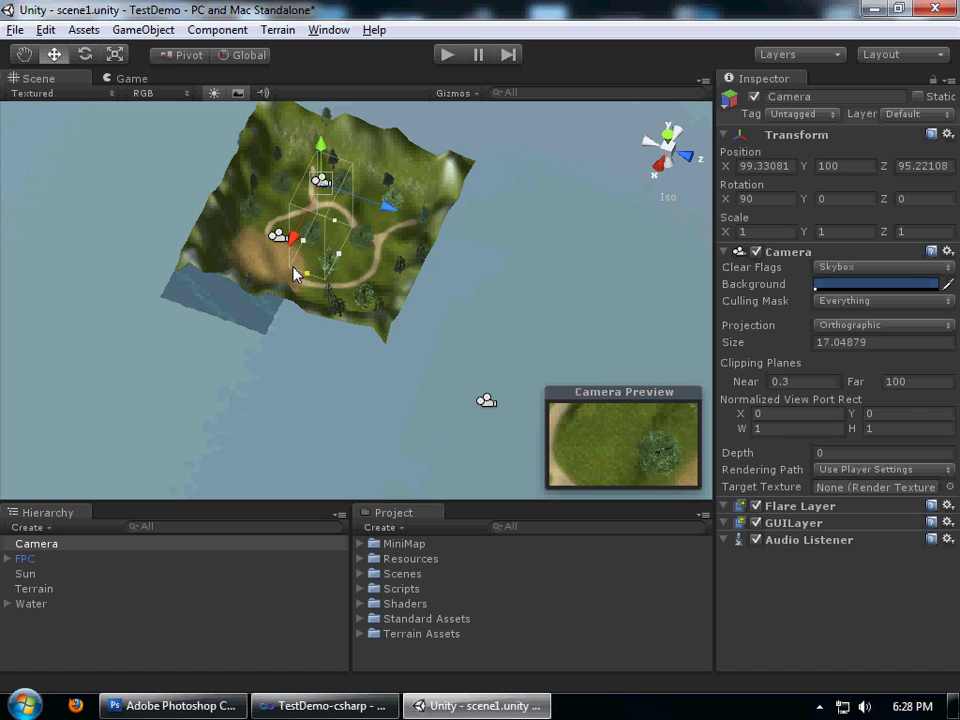
left_click(855, 341)
type("25")
Move the overhead camera above the path junction, to about X 72 and Z 76.
left_click_drag(671, 343, 424, 260, "alt")
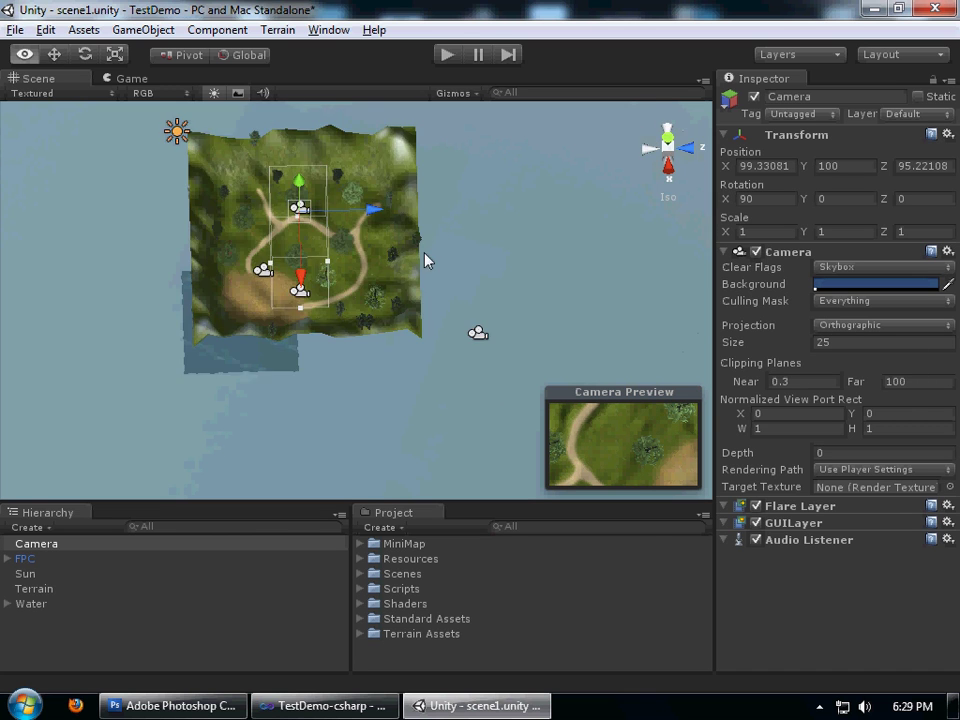
scroll(345, 302, "up", 5)
middle_click_drag(345, 302, 424, 371)
left_click_drag(424, 371, 359, 294, "alt")
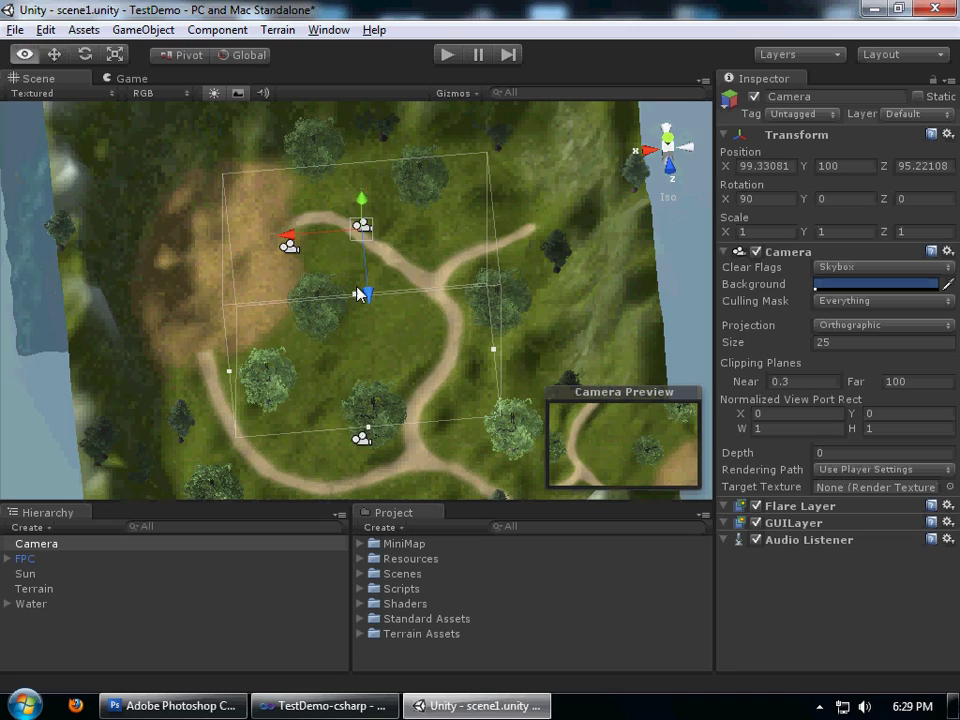
left_click_drag(288, 236, 373, 245)
left_click_drag(373, 245, 463, 286, "alt")
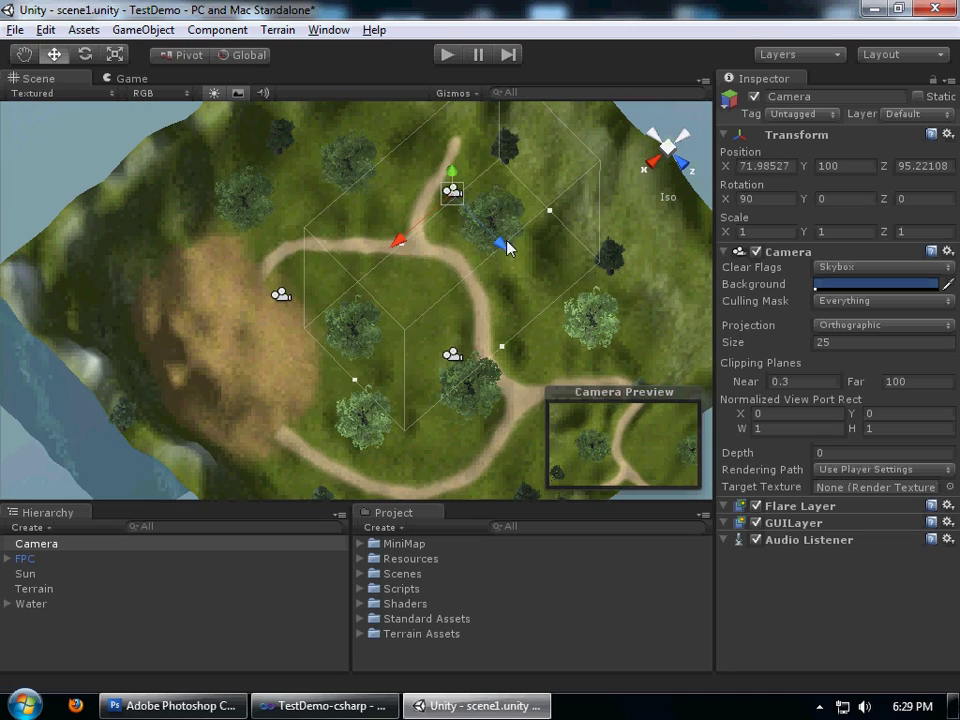
left_click_drag(507, 247, 300, 240)
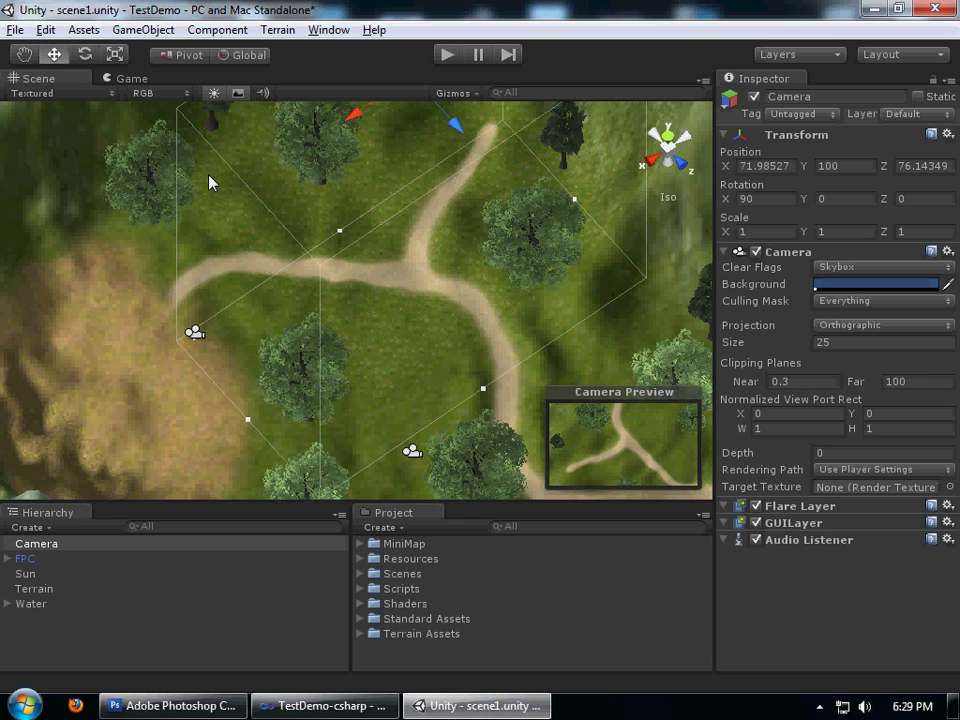
Check the overhead camera's picture in the Game view and return to the Scene view.
left_click_drag(165, 206, 356, 249, "alt")
left_click(134, 79)
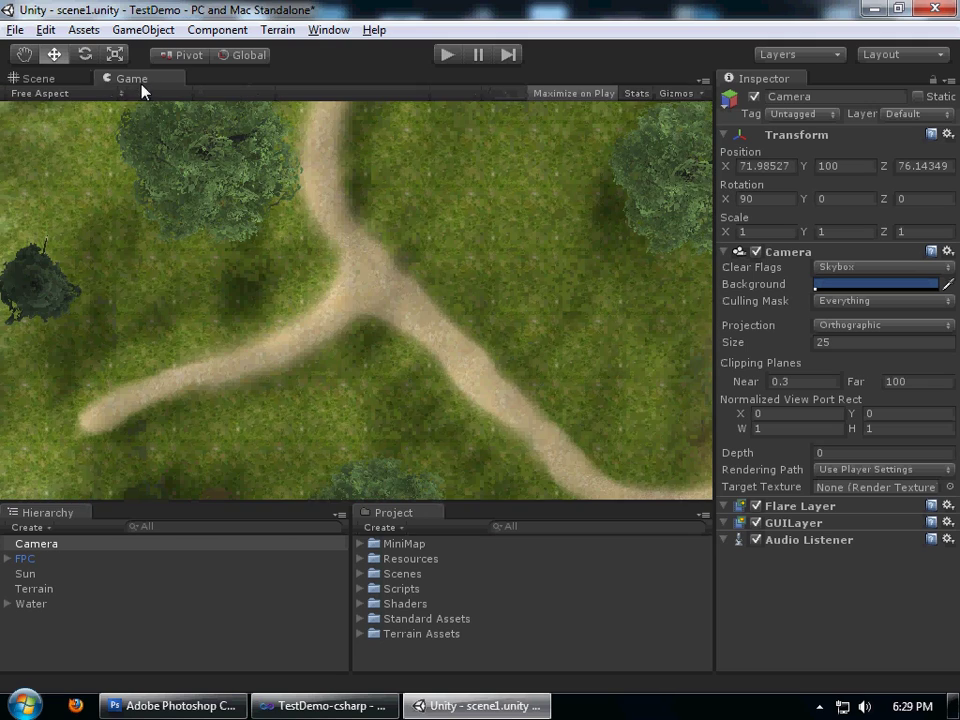
left_click(62, 79)
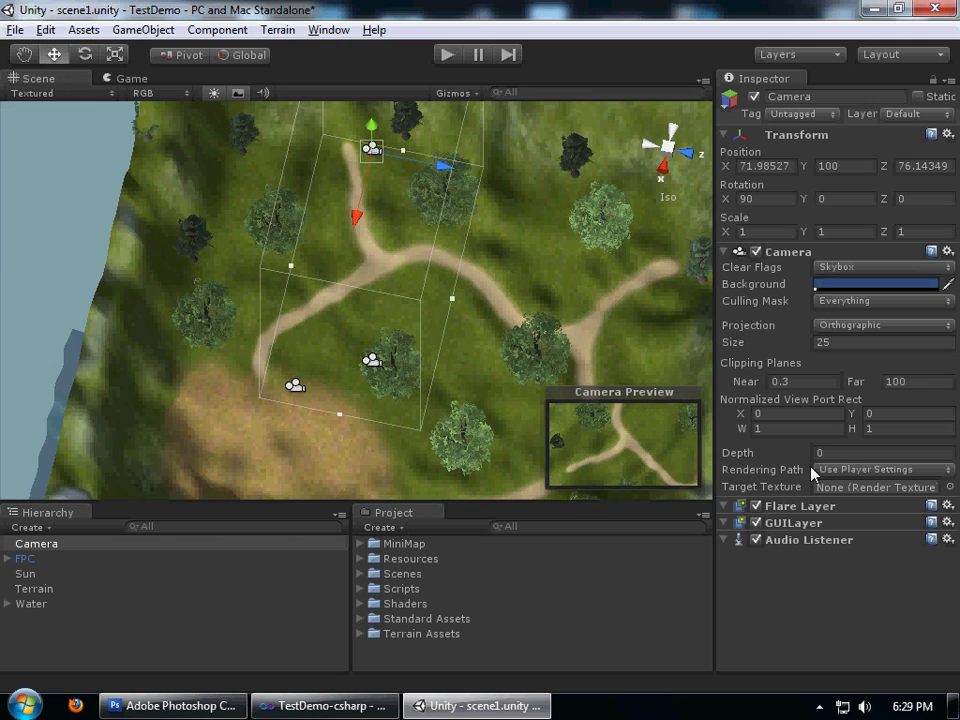
key("alt")
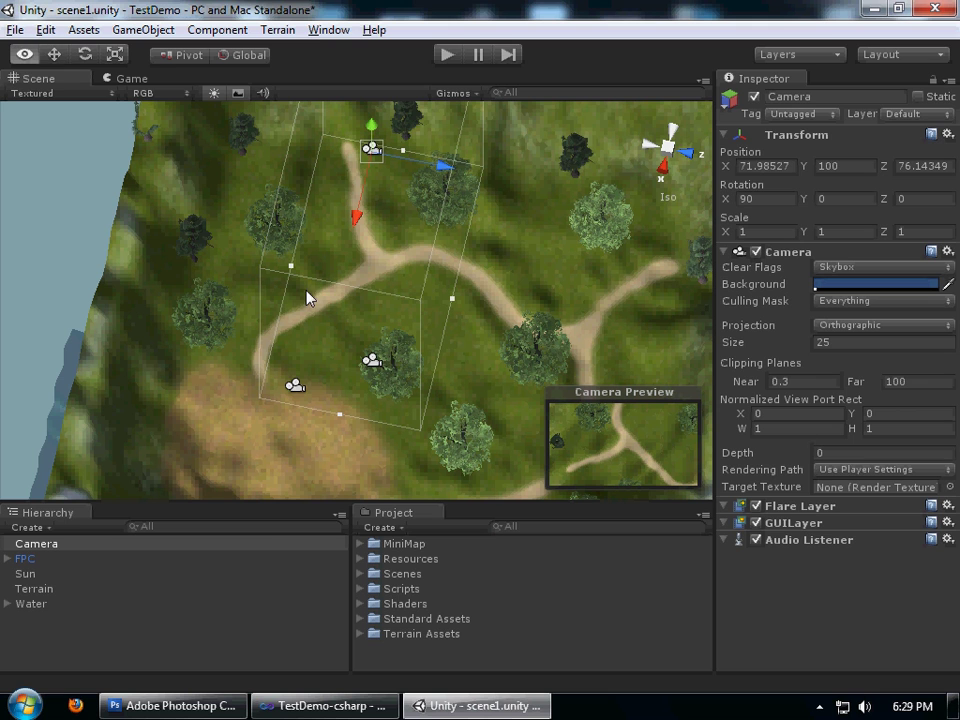
left_click_drag(296, 231, 290, 380, "alt")
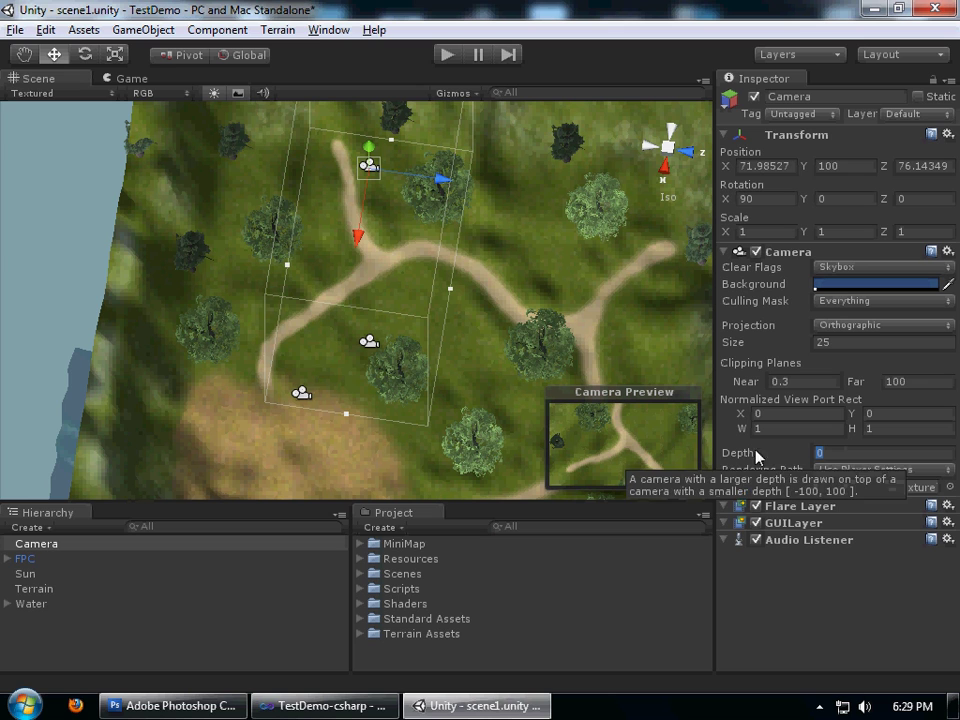
Inspect the camera settings of the Main Camera inside FPC, including its depth.
left_click(8, 558)
left_click(60, 588)
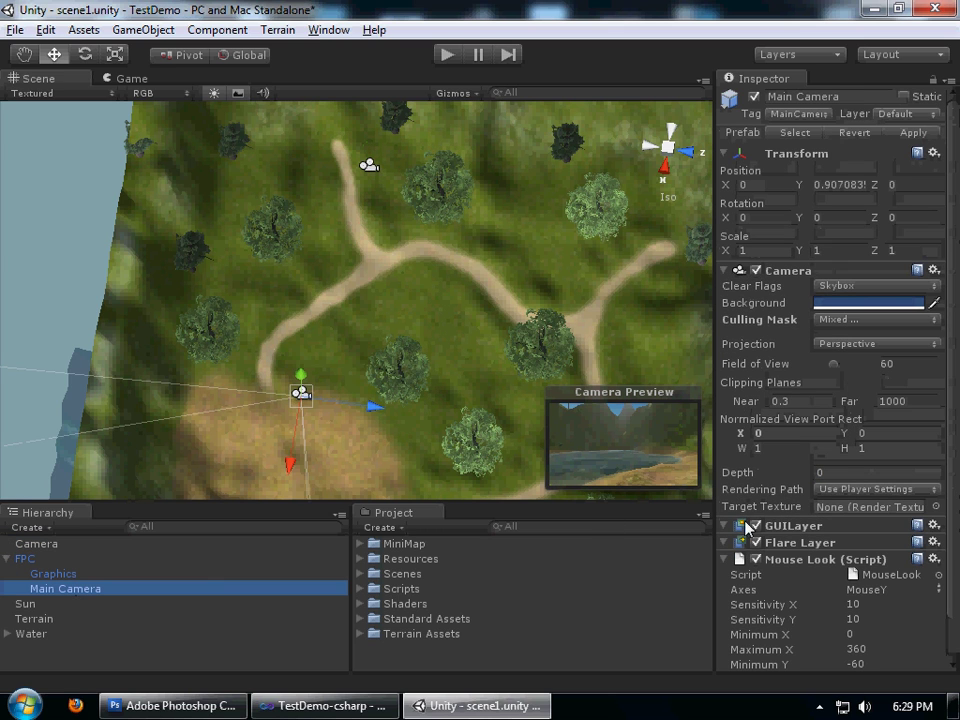
left_click(9, 558)
Set the overhead camera's depth to 1 so it draws on top of the Main Camera.
left_click(45, 544)
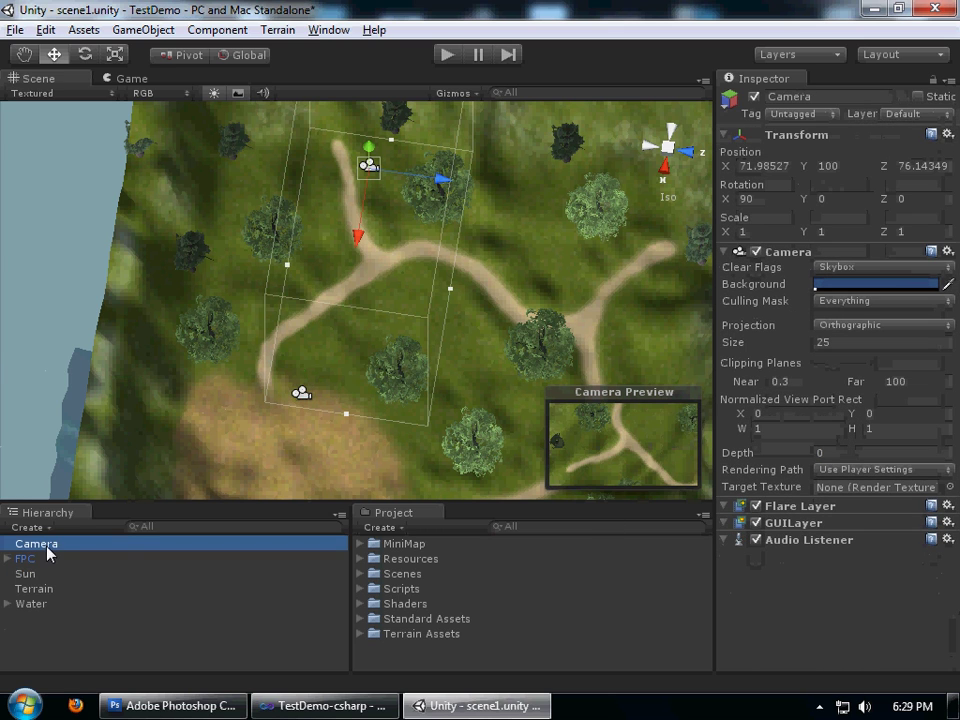
left_click(835, 454)
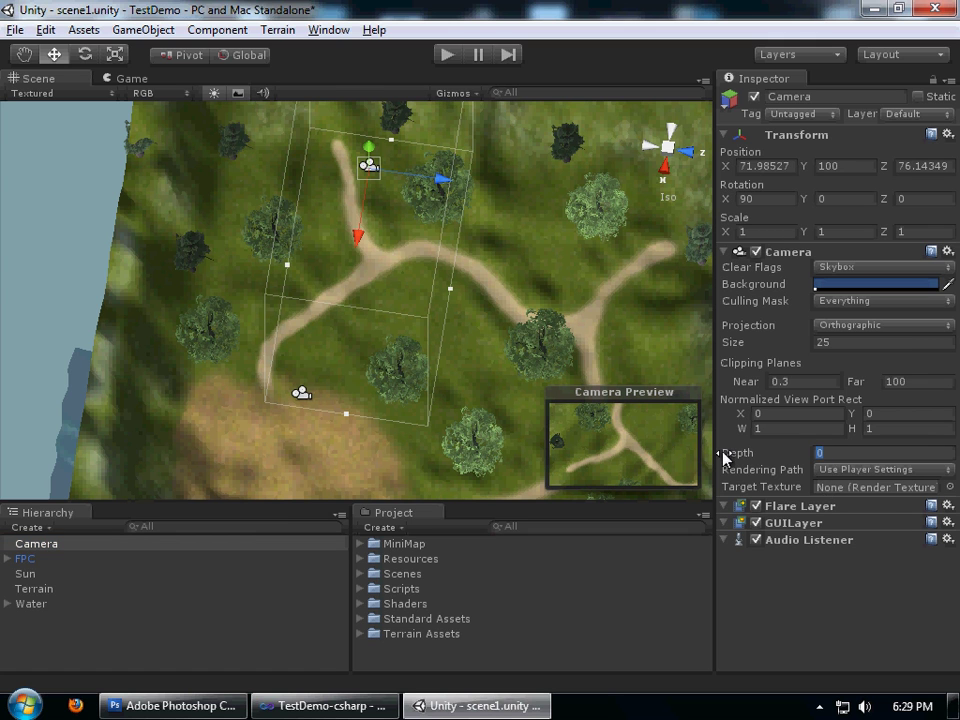
type("1")
left_click_drag(381, 324, 437, 331, "alt")
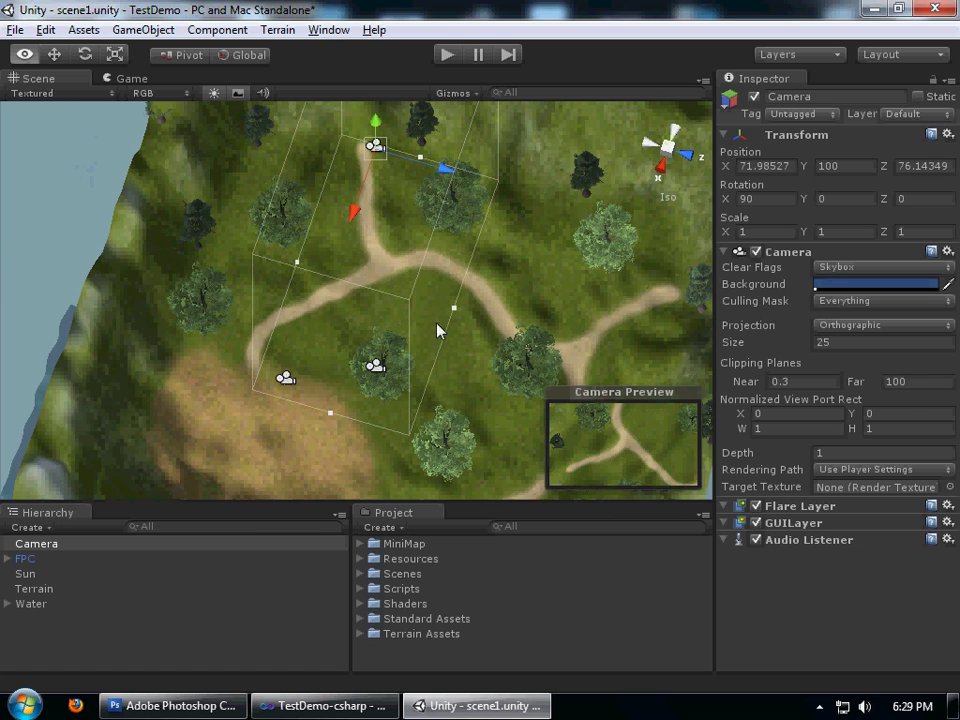
Remove the Audio Listener, GUILayer and Flare Layer components from the overhead camera.
right_click(799, 541)
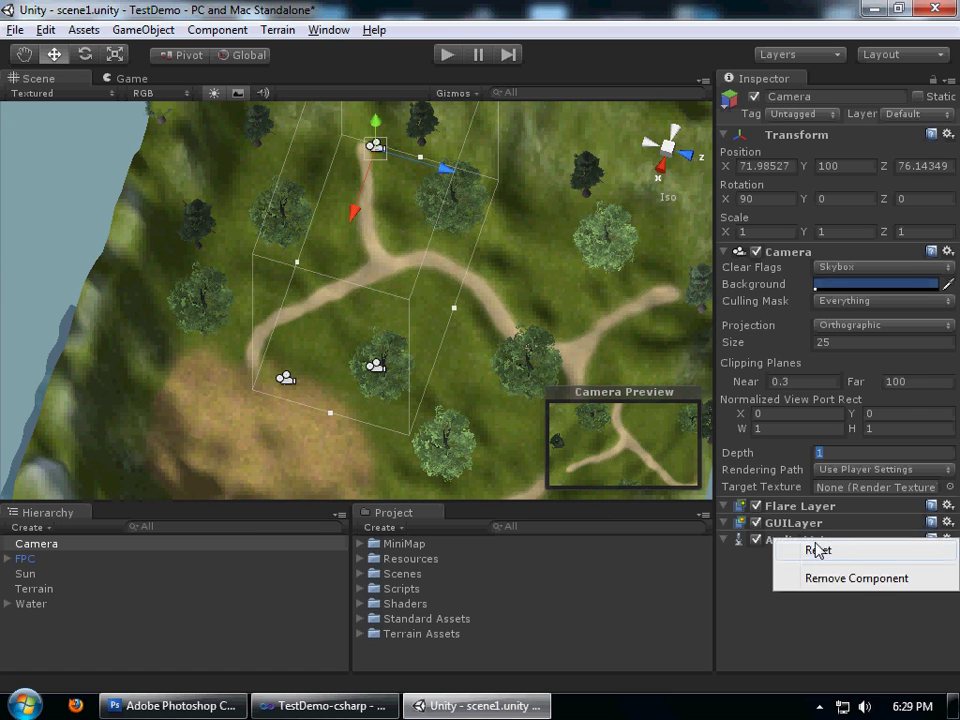
left_click(866, 579)
right_click(814, 523)
left_click(852, 560)
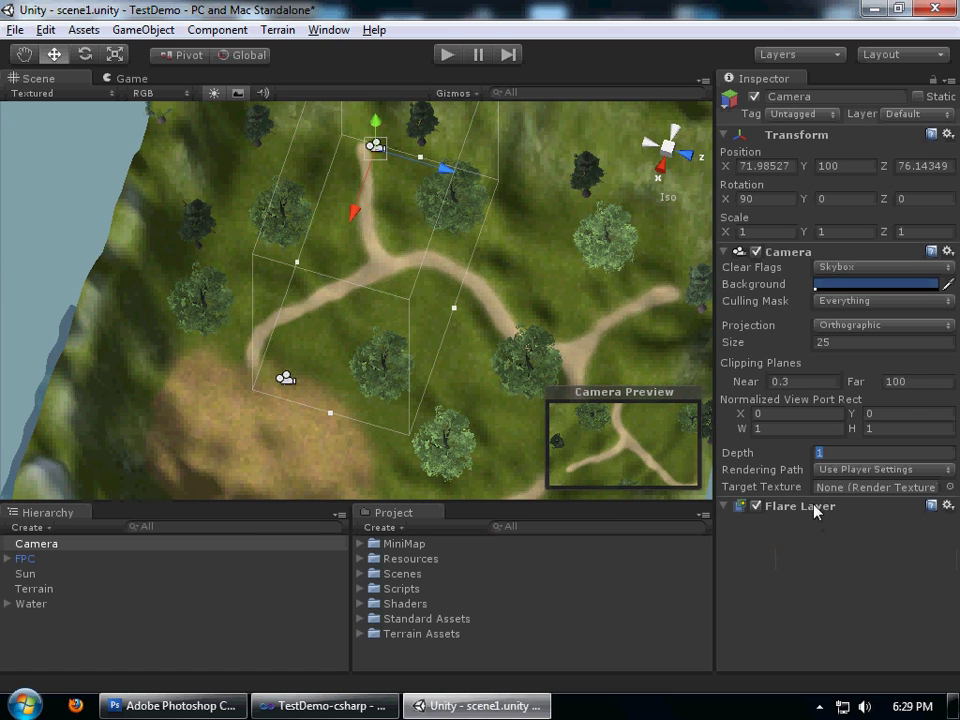
right_click(814, 508)
left_click(866, 545)
Set the overhead camera's normalized viewport rect to X 0.78, Y about 0.69, W 0.19 and H about 0.29, checking it in the Game view.
left_click_drag(495, 306, 483, 272, "alt")
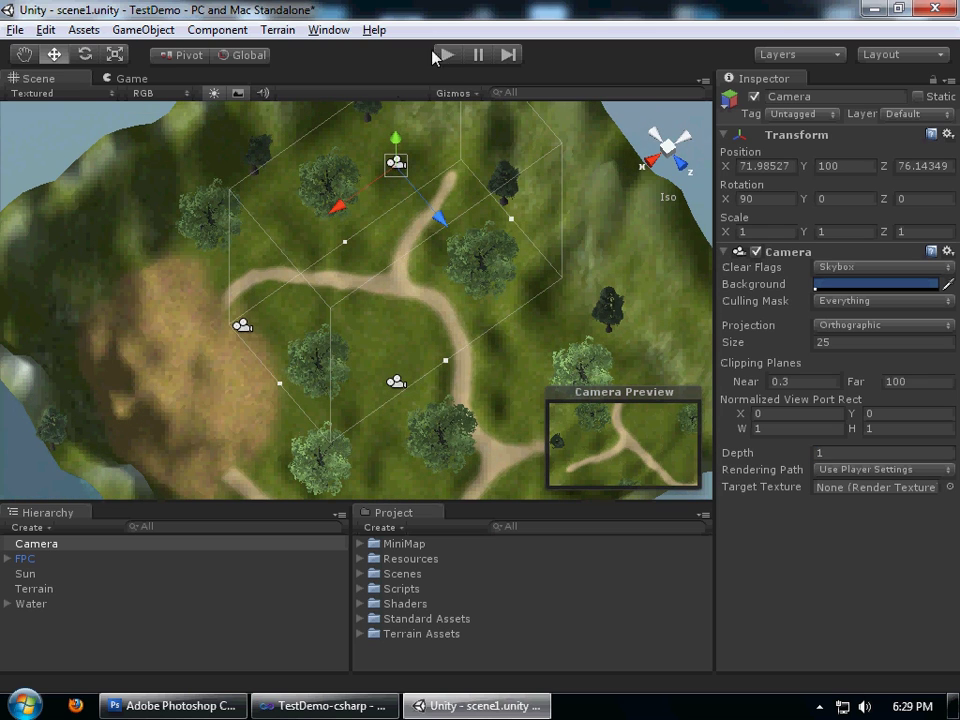
left_click(135, 78)
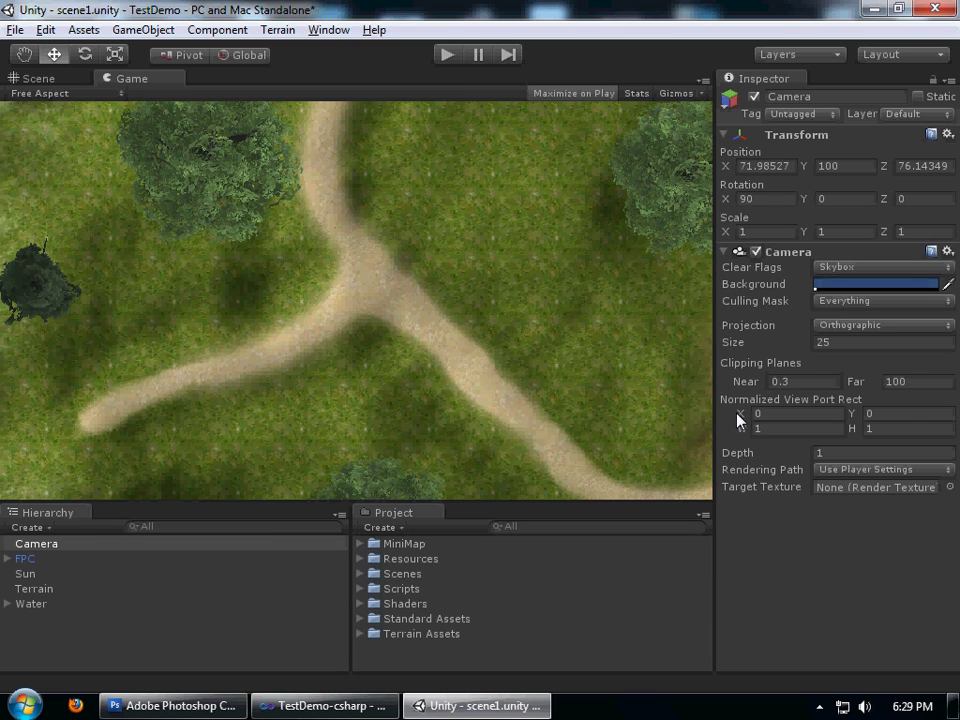
left_click_drag(737, 419, 745, 420)
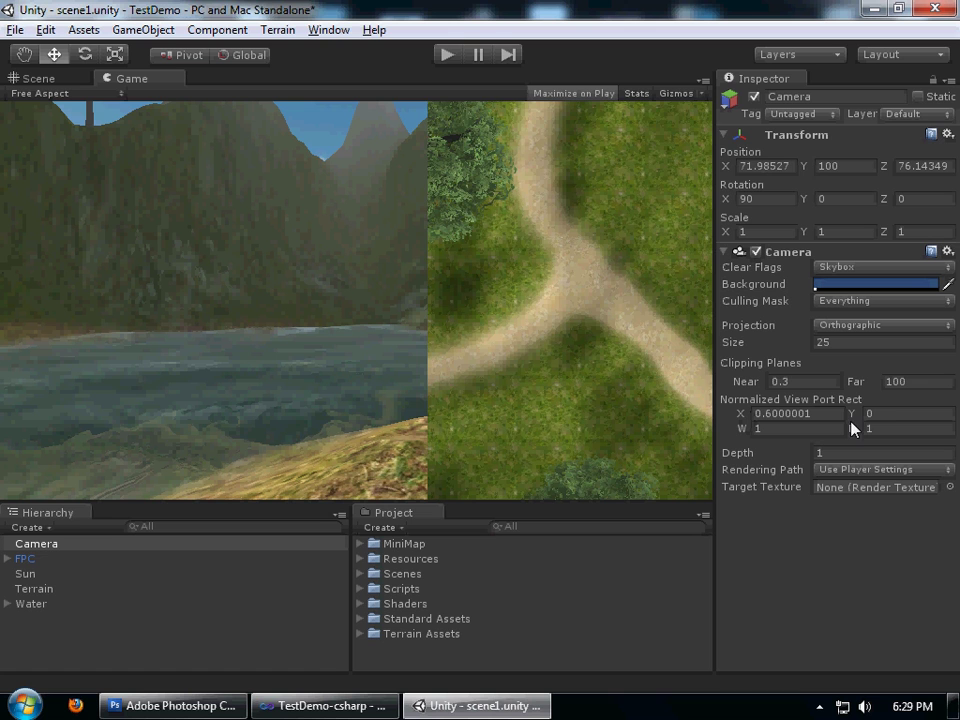
left_click_drag(851, 418, 868, 416)
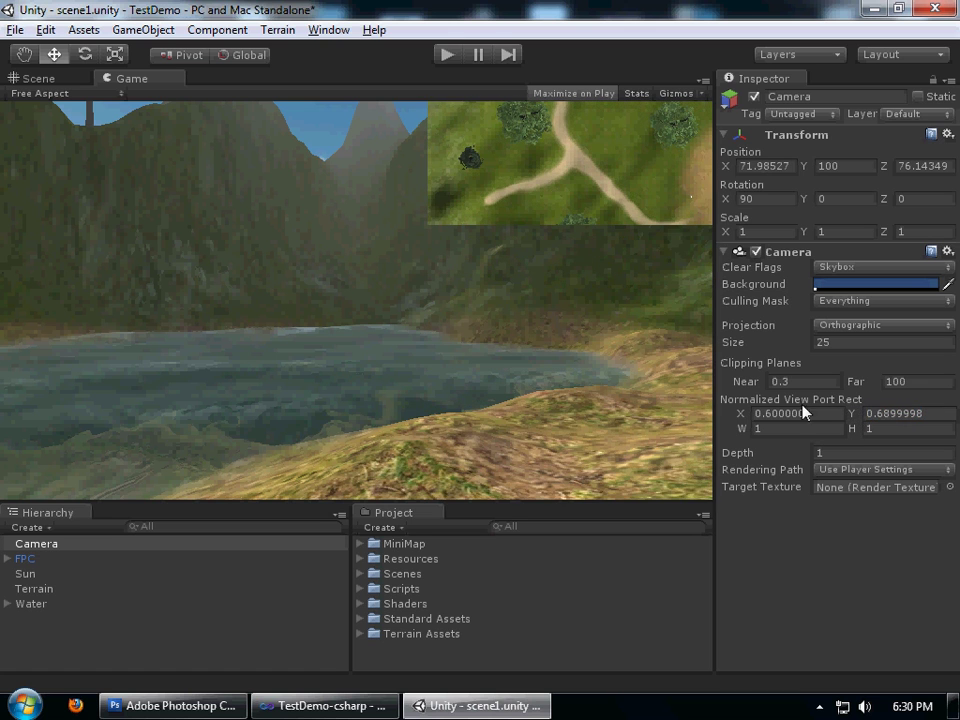
mouse_move(745, 420)
left_mouse_down()
mouse_move(753, 420)
mouse_move(741, 431)
mouse_move(718, 426)
mouse_move(745, 428)
mouse_move(741, 416)
mouse_move(748, 432)
left_mouse_up()
left_click(744, 428)
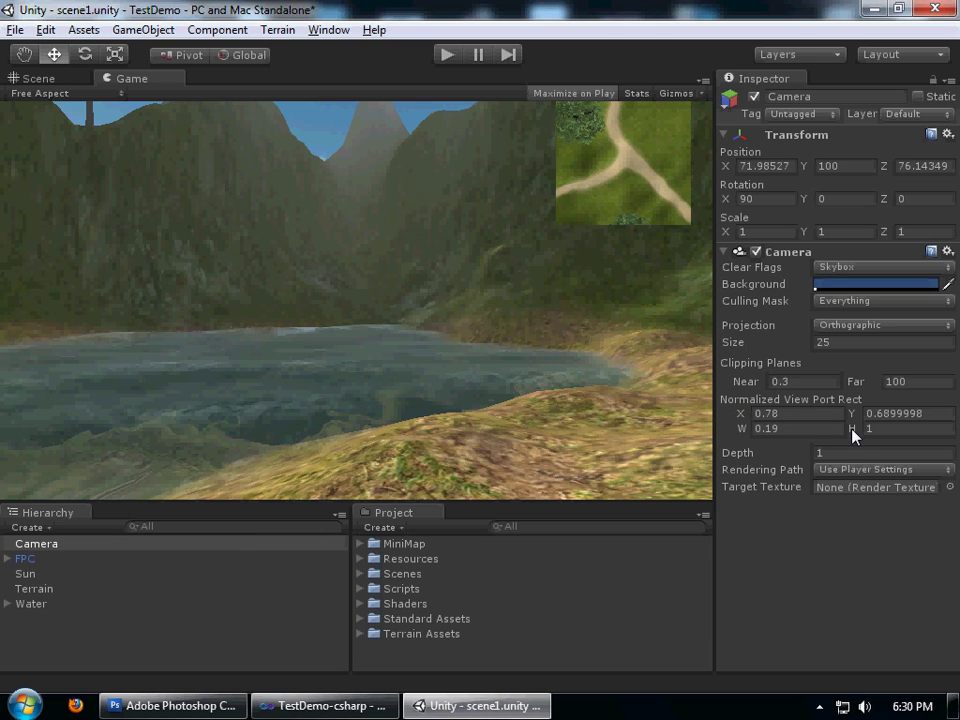
left_click_drag(853, 434, 826, 429)
Play the scene, walk the first-person player around to test the inset map view, and stop playback.
left_click(442, 55)
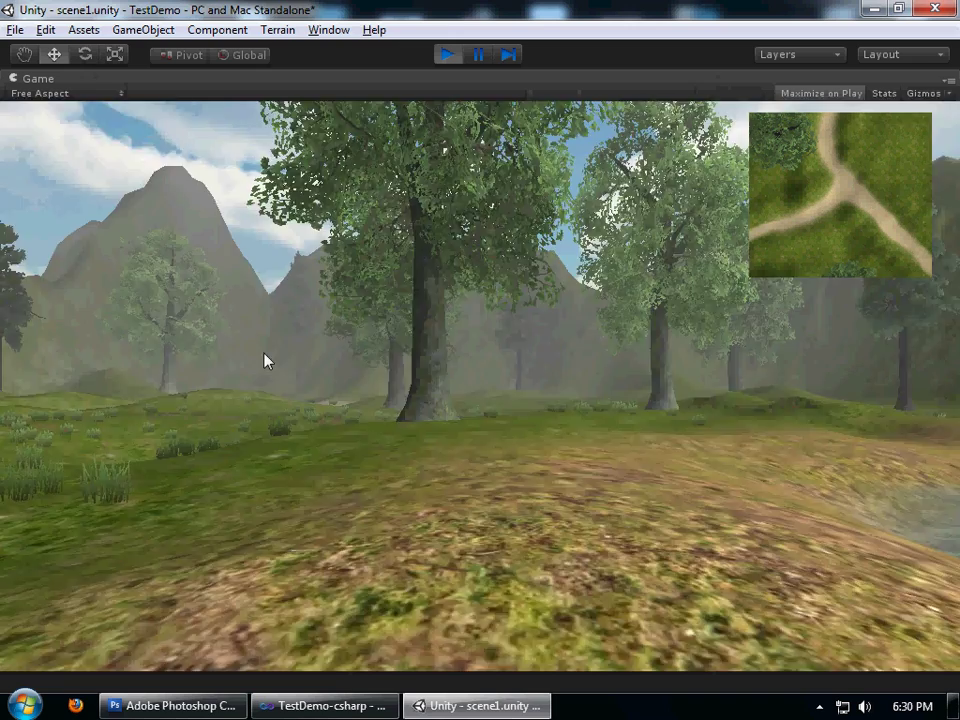
key("w")
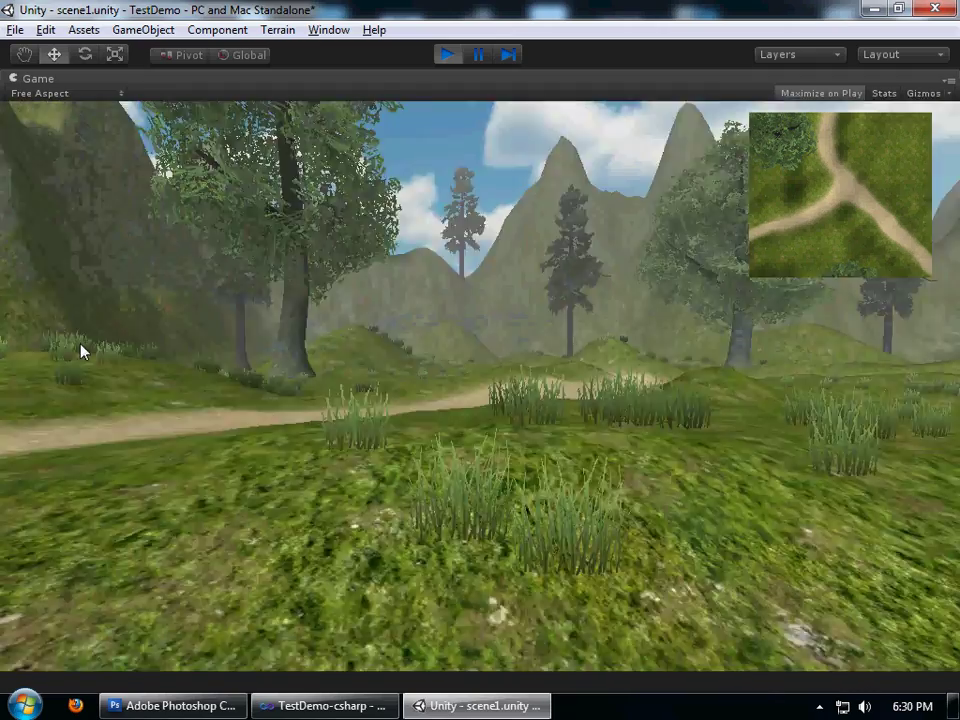
key("a")
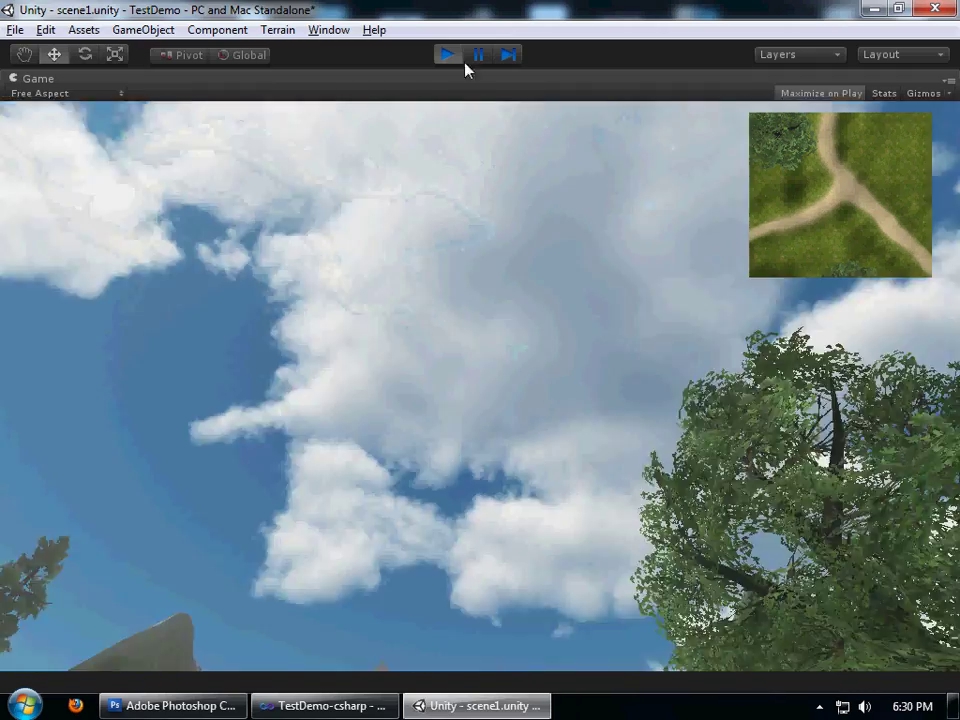
left_click(448, 55)
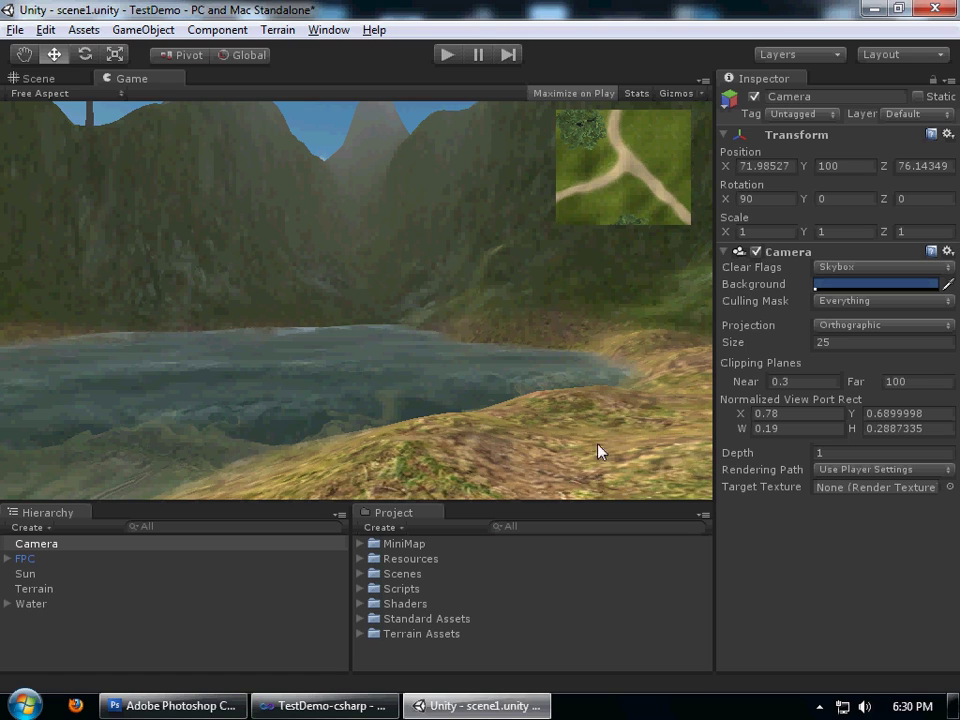
key("alt")
left_click(45, 79)
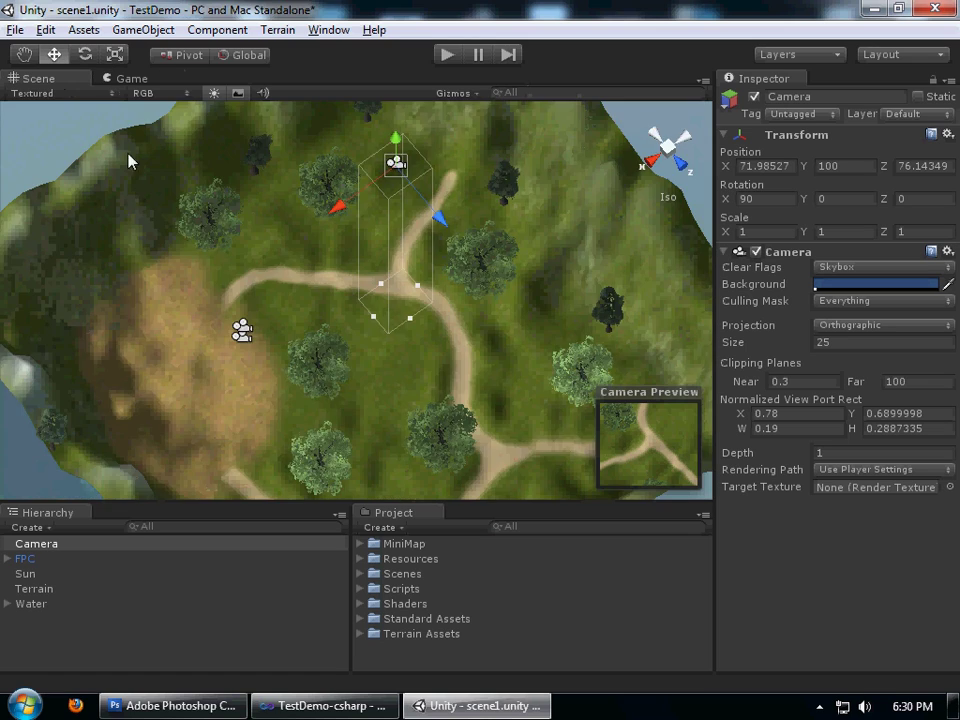
left_click_drag(410, 385, 461, 383, "alt")
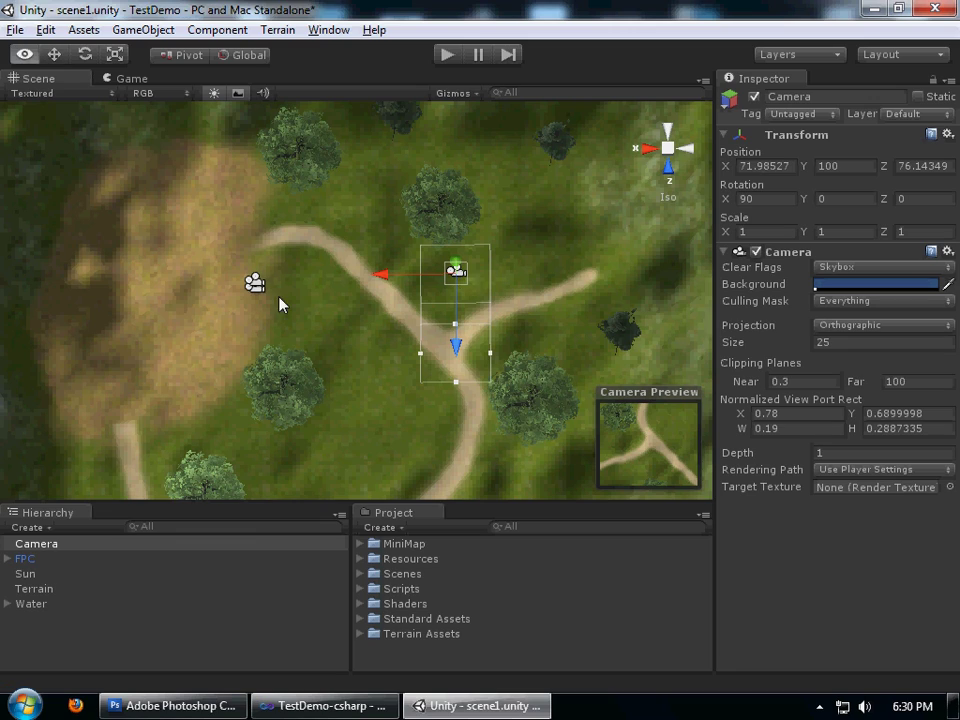
left_click_drag(279, 304, 414, 359, "alt")
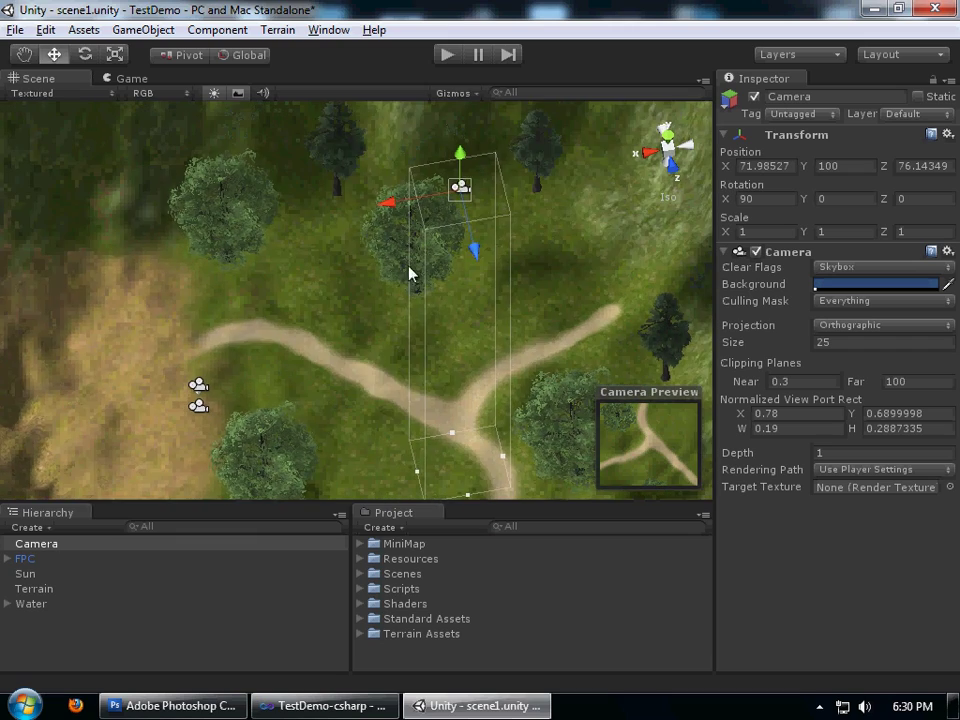
left_click_drag(411, 267, 208, 355, "alt")
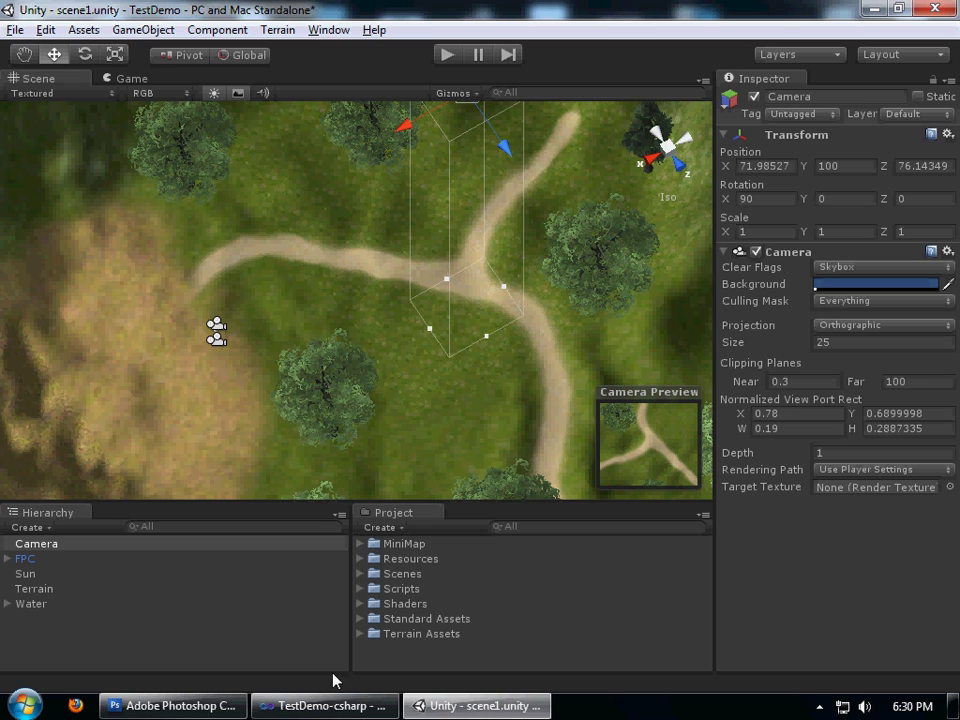
Open the CameraFollow script from the project's Scripts folder in Visual Studio.
left_click(362, 590)
left_click(391, 605)
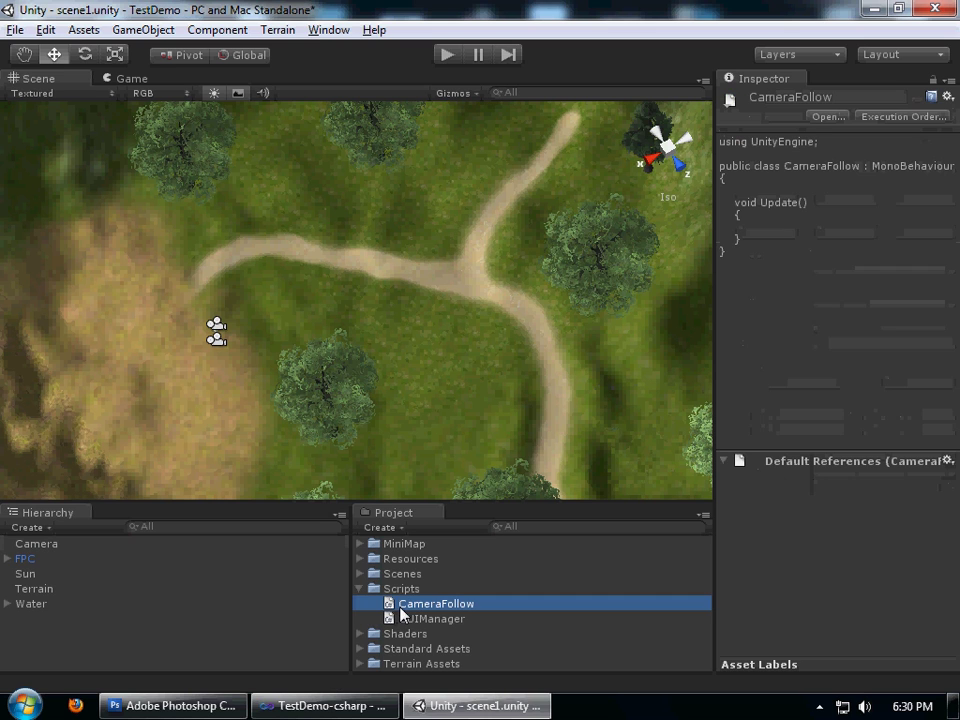
double_click(391, 605)
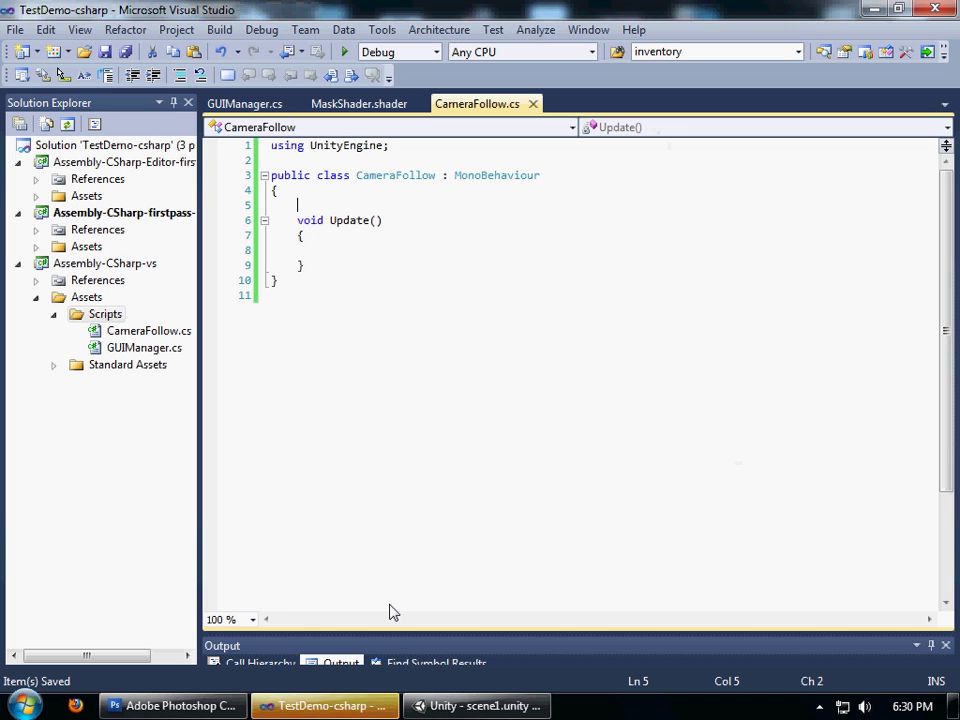
Declare a public Transform variable named Target above the Update method in the CameraFollow class and save the script.
left_click(325, 250)
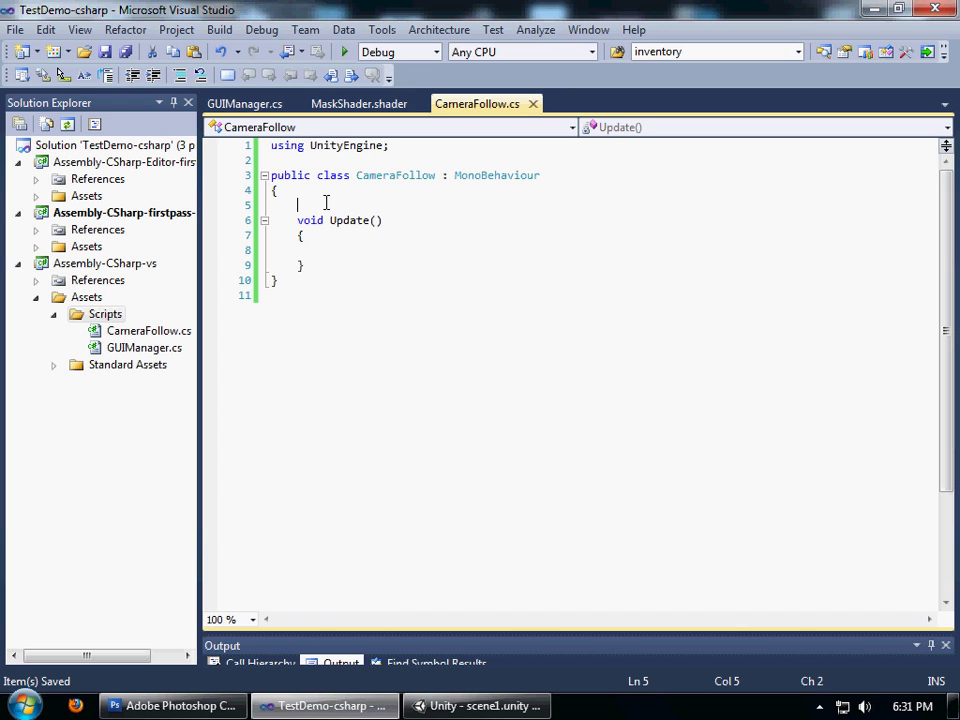
type("pub")
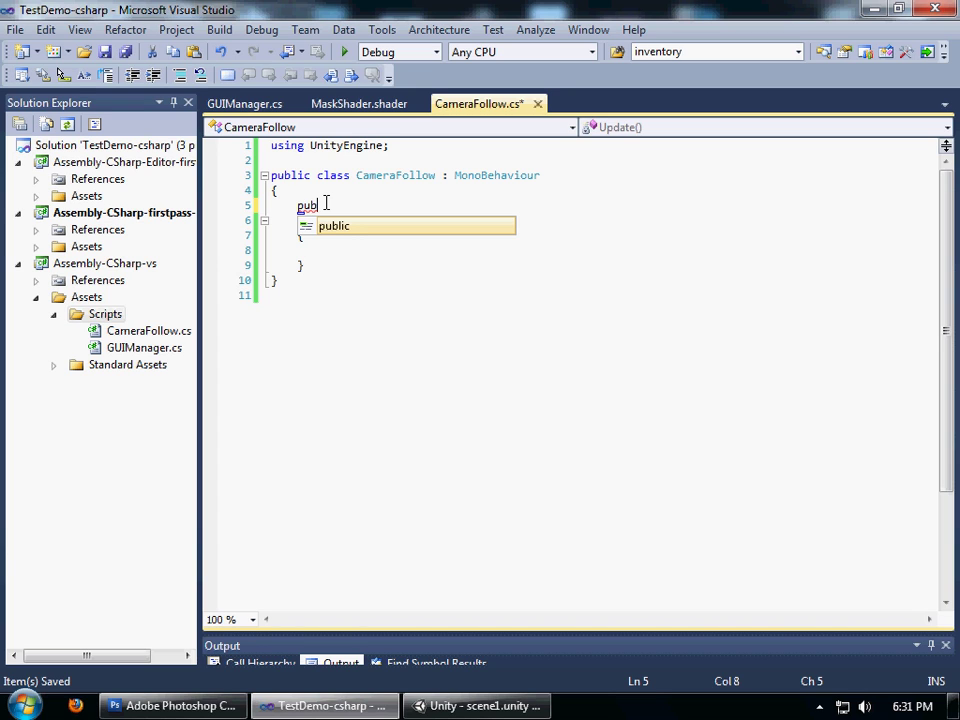
type("lic ")
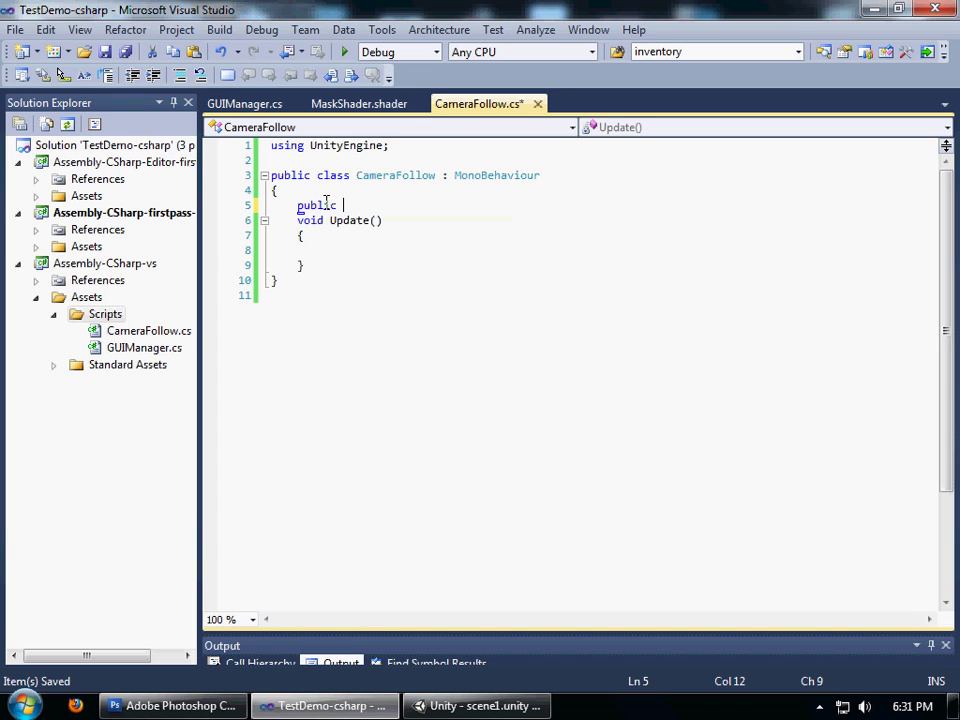
type("Transform ")
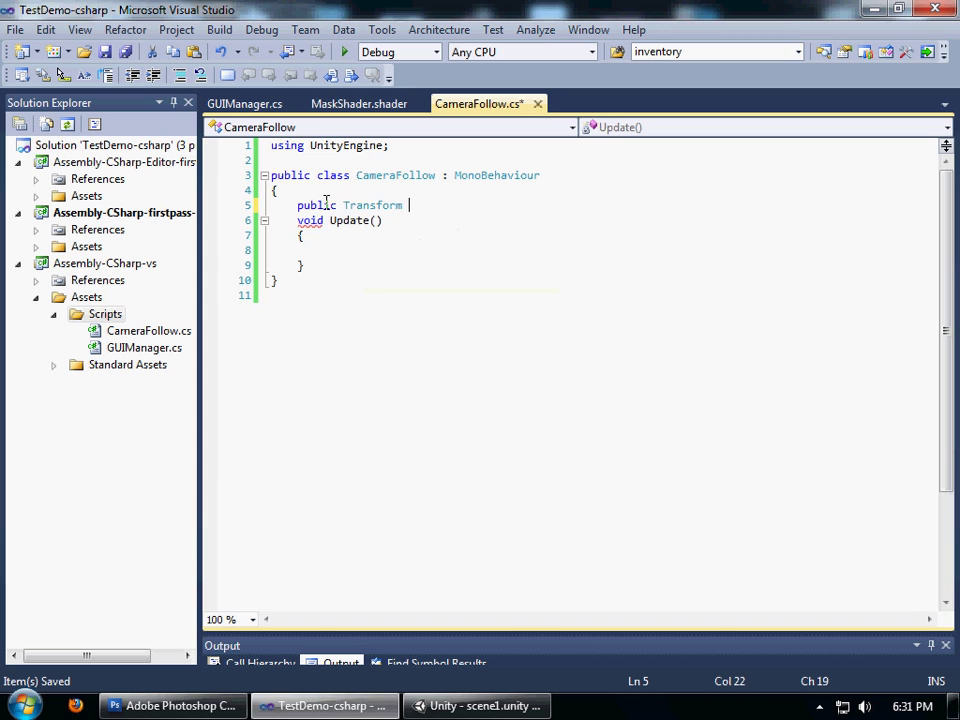
type("Target;")
key("Return")
key("ctrl+s")
Replace the empty Update method with an empty "void LateUpdate()" method and save the script.
left_click(394, 263)
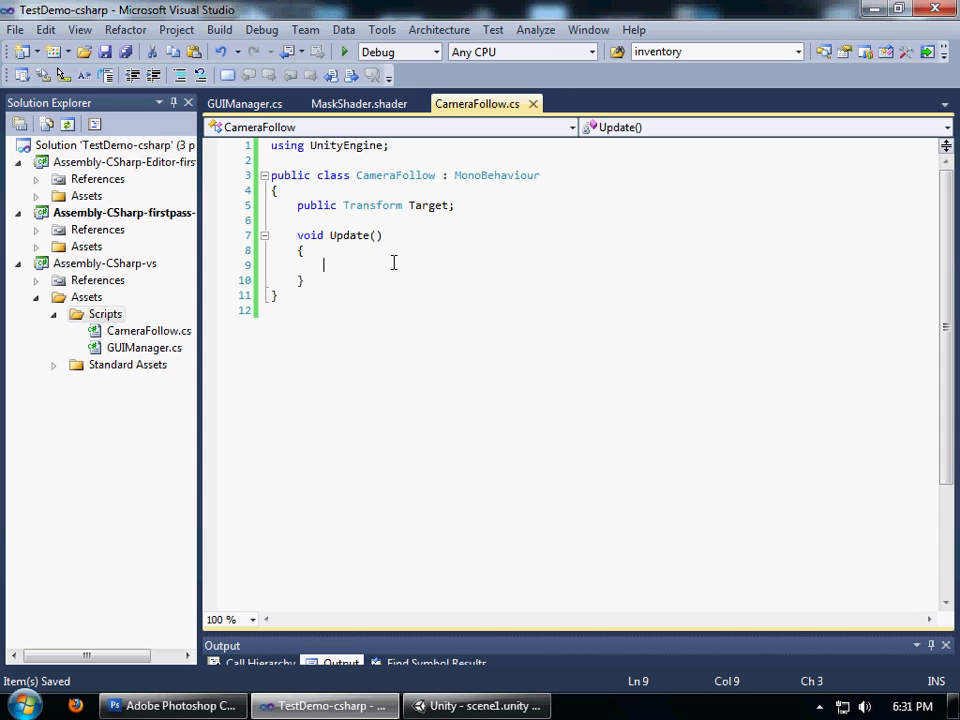
left_click_drag(301, 242, 321, 279)
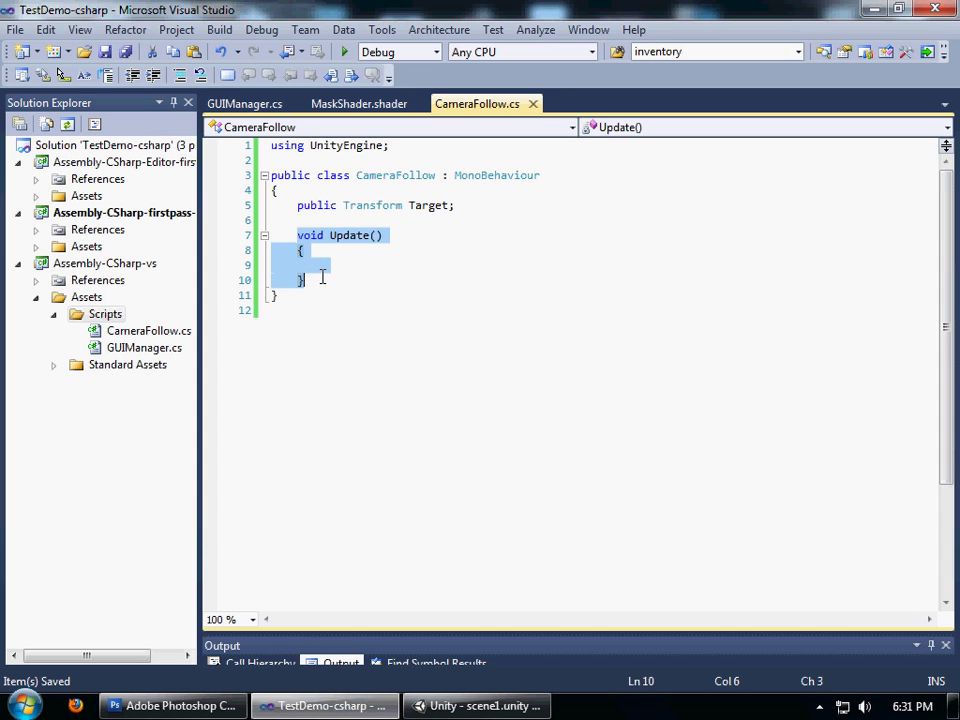
type("void Late")
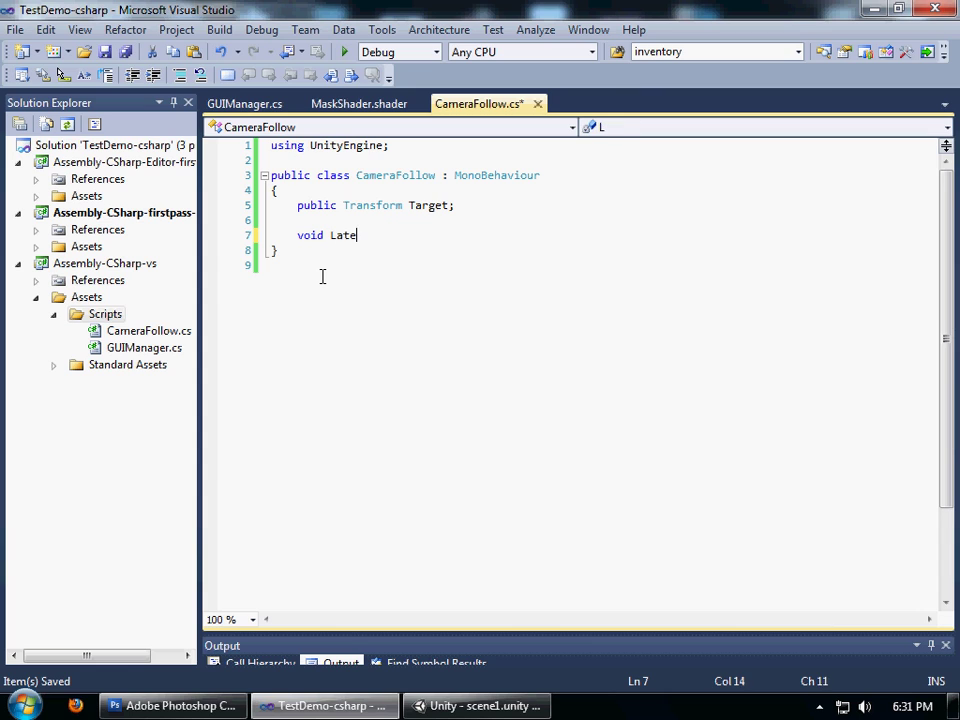
type("Update()")
key("Return")
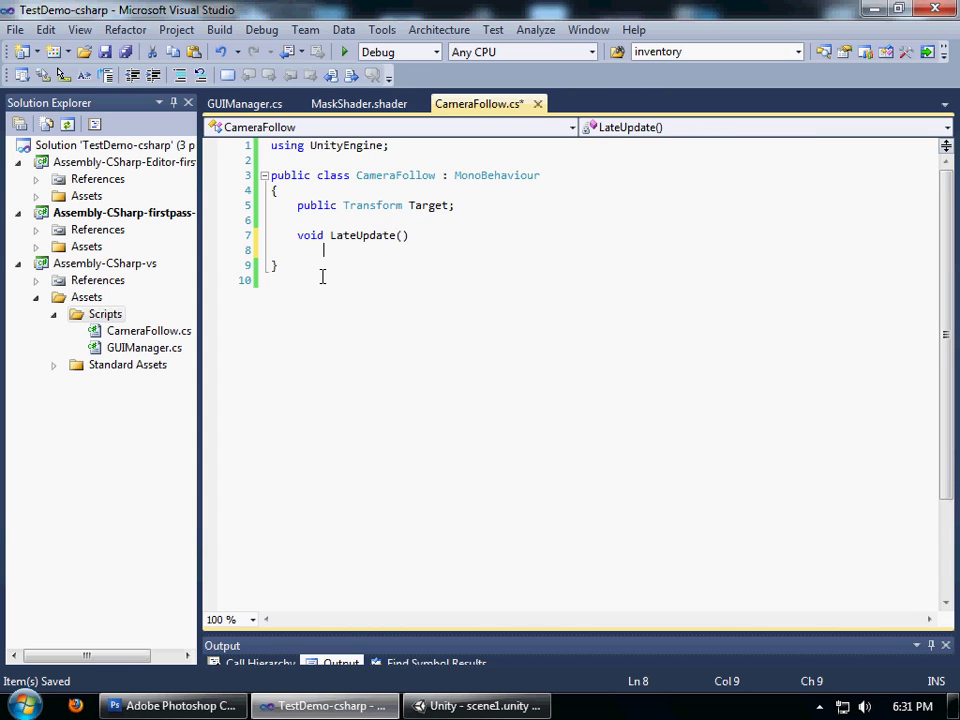
type("{")
key("Return")
key("Return")
type("}")
key("Up")
key("ctrl+s")
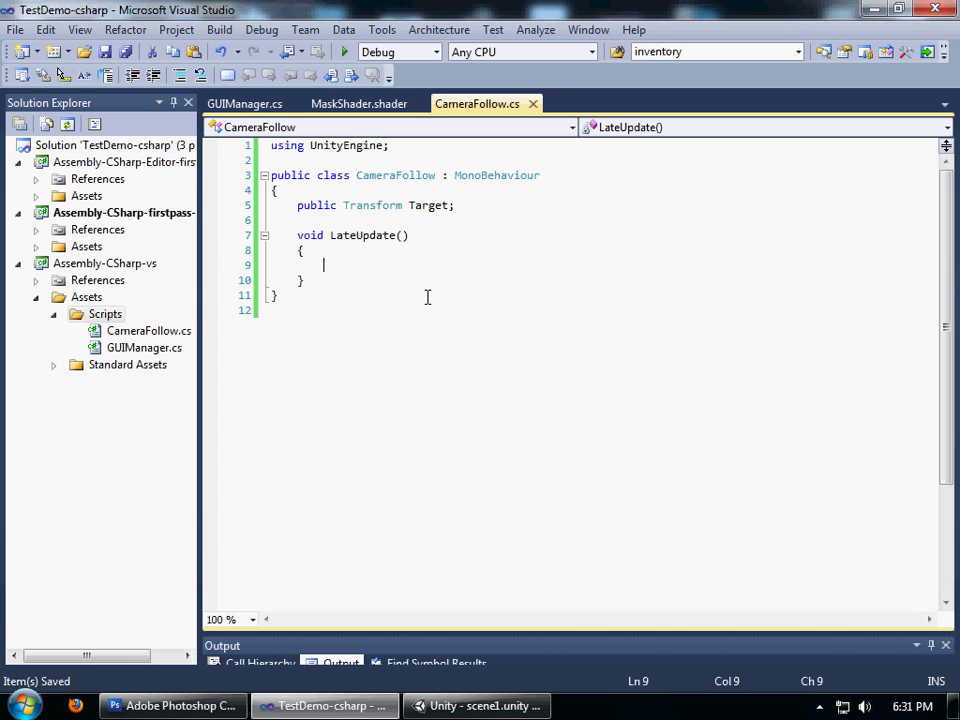
In LateUpdate, start assigning transform.position a new Vector3 with Target.position.x as its first argument.
type("tra")
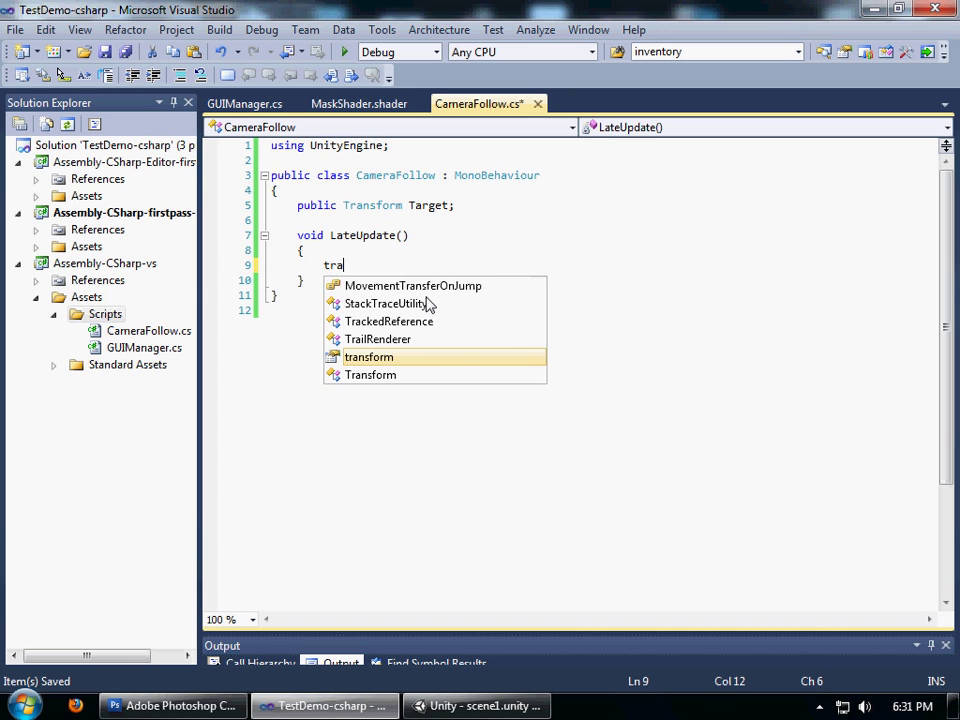
type("b")
key("BackSpace")
type("nsform.position - ")
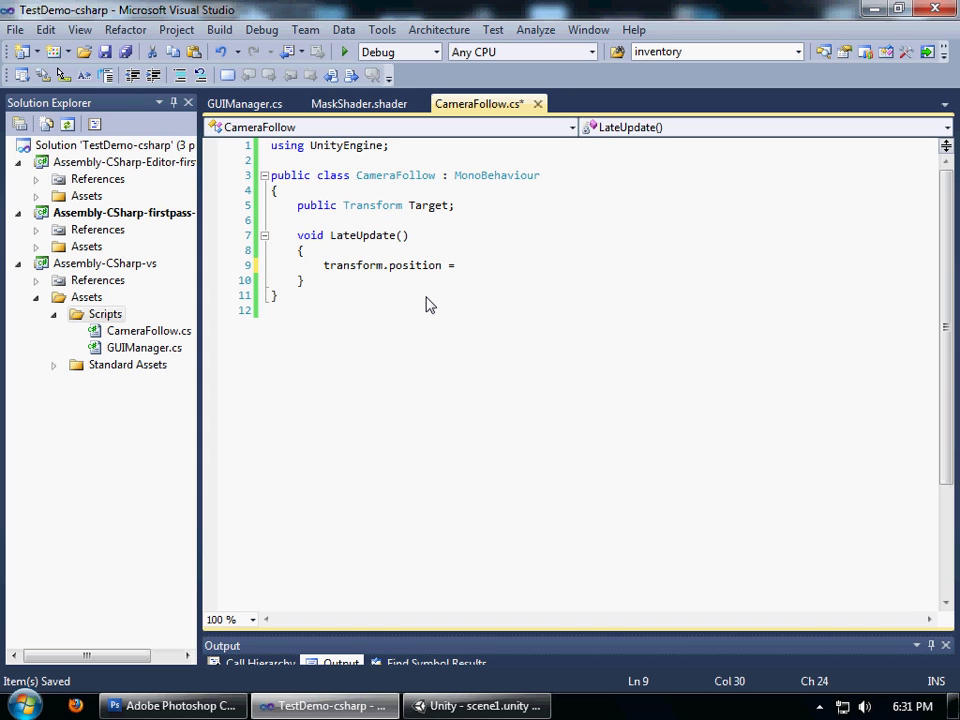
type("new Vector3(")
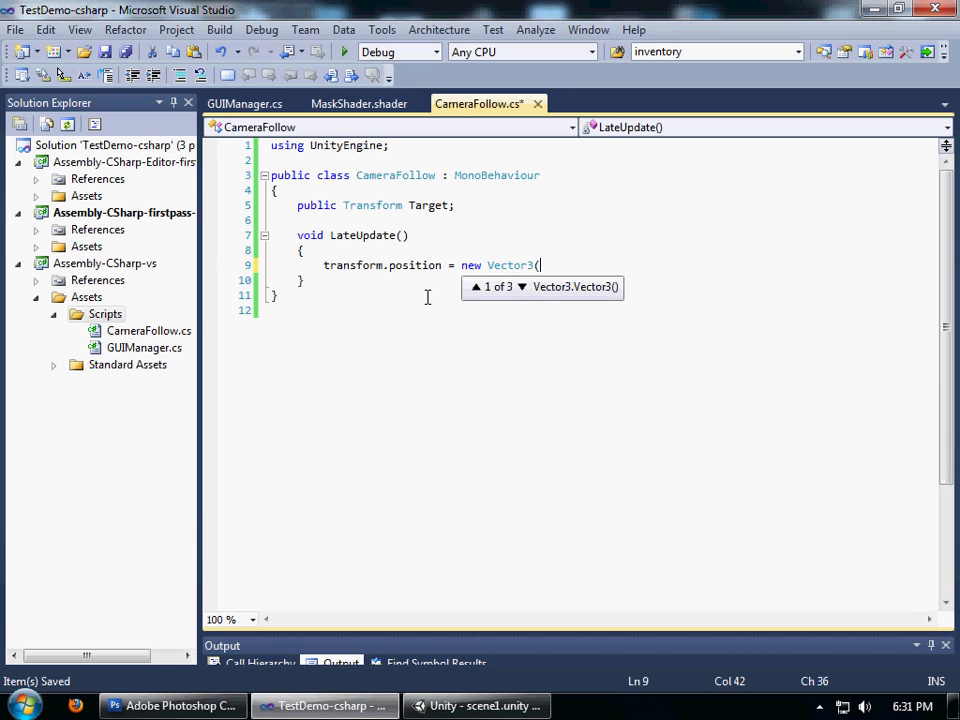
type("Target.position[")
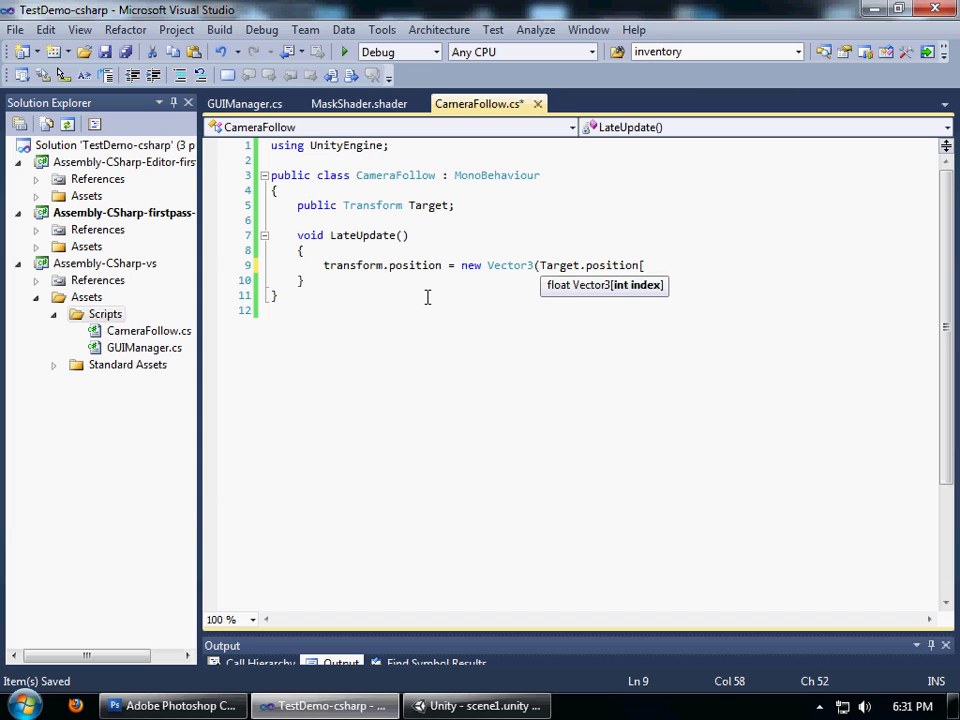
key("BackSpace")
type(".z")
key("BackSpace")
type("x, ")
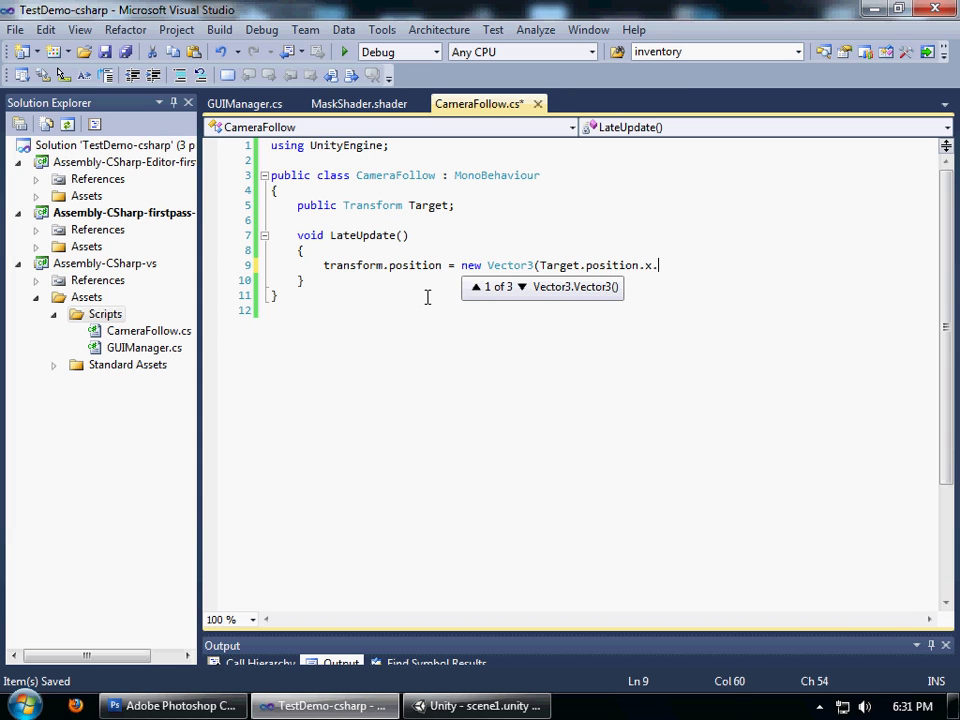
type(" tran")
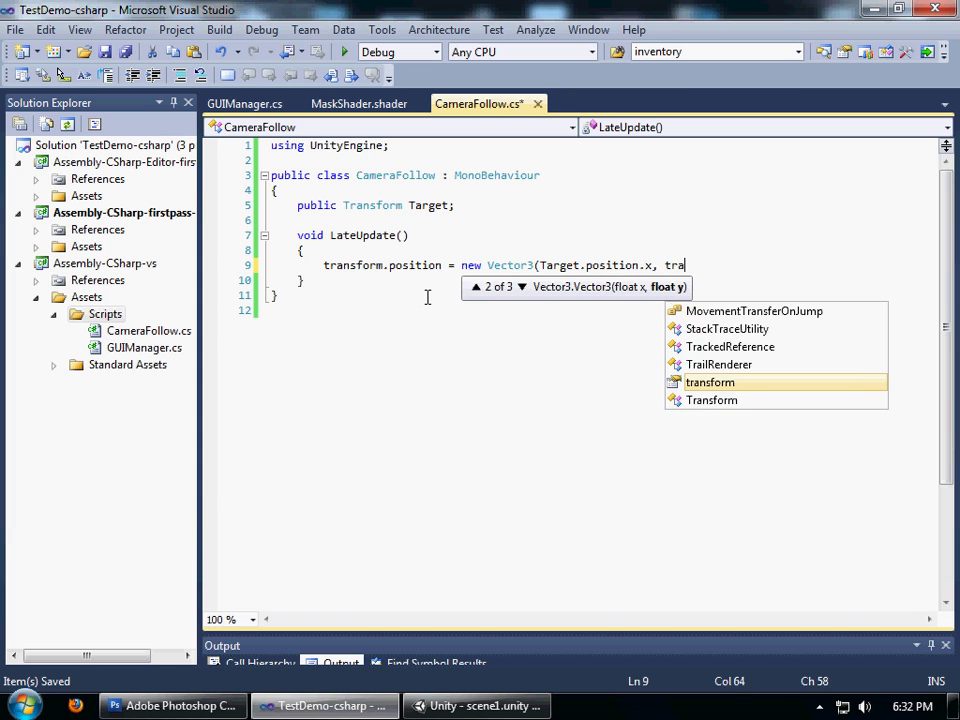
type("sform.po")
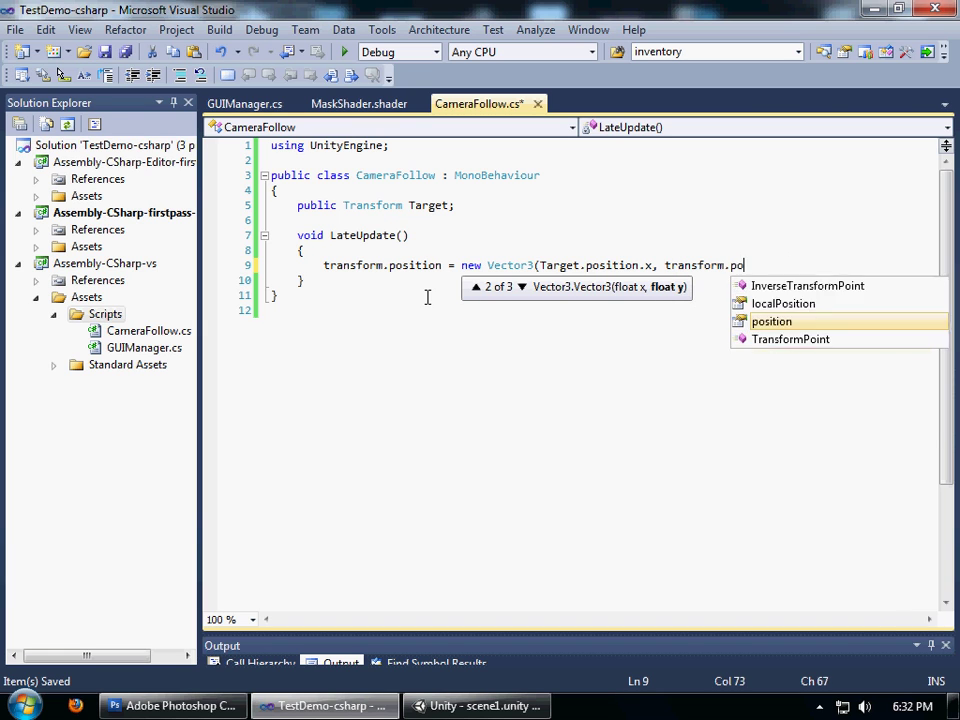
type("sition.y, tra")
Complete the Vector3 with transform.position.y and Target.position.z as its second and third arguments and save the script.
key("BackSpace")
key("BackSpace")
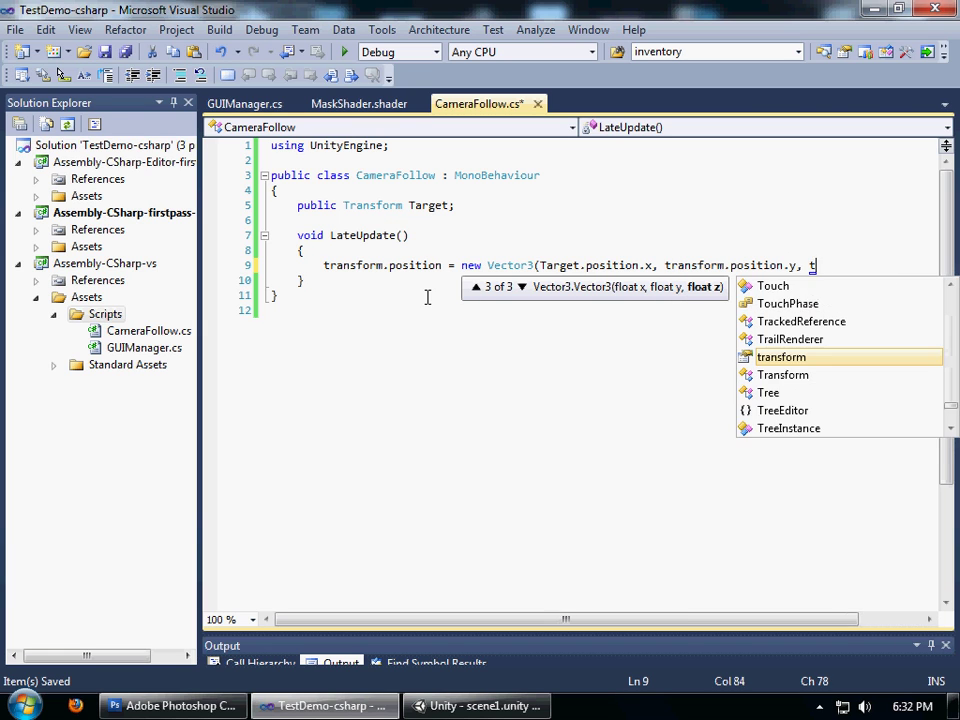
type("arget.position.")
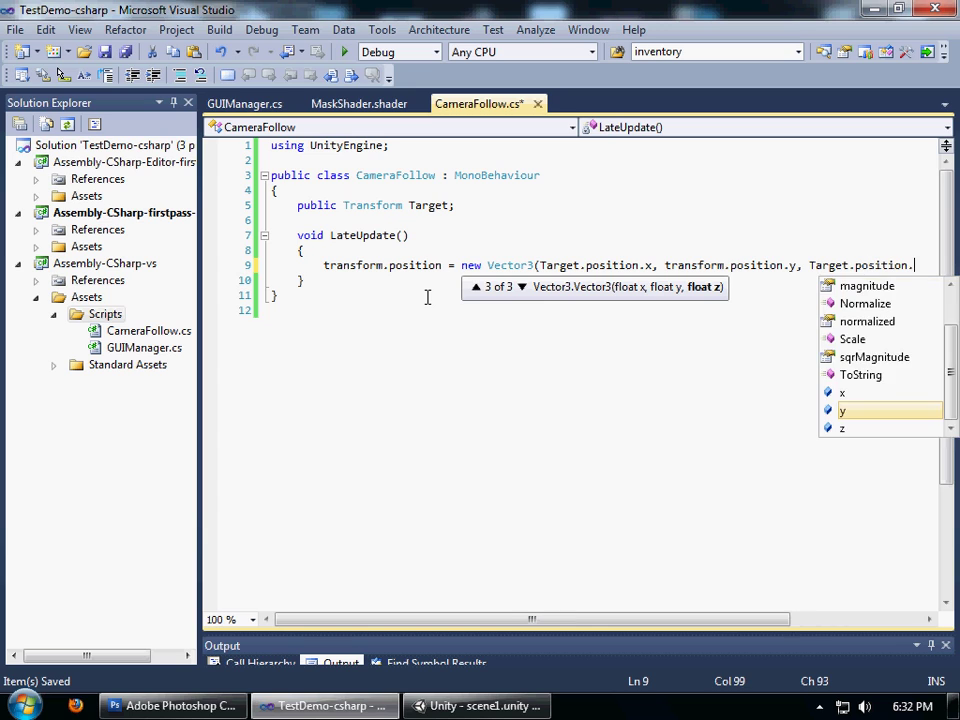
type("z);")
key("ctrl+s")
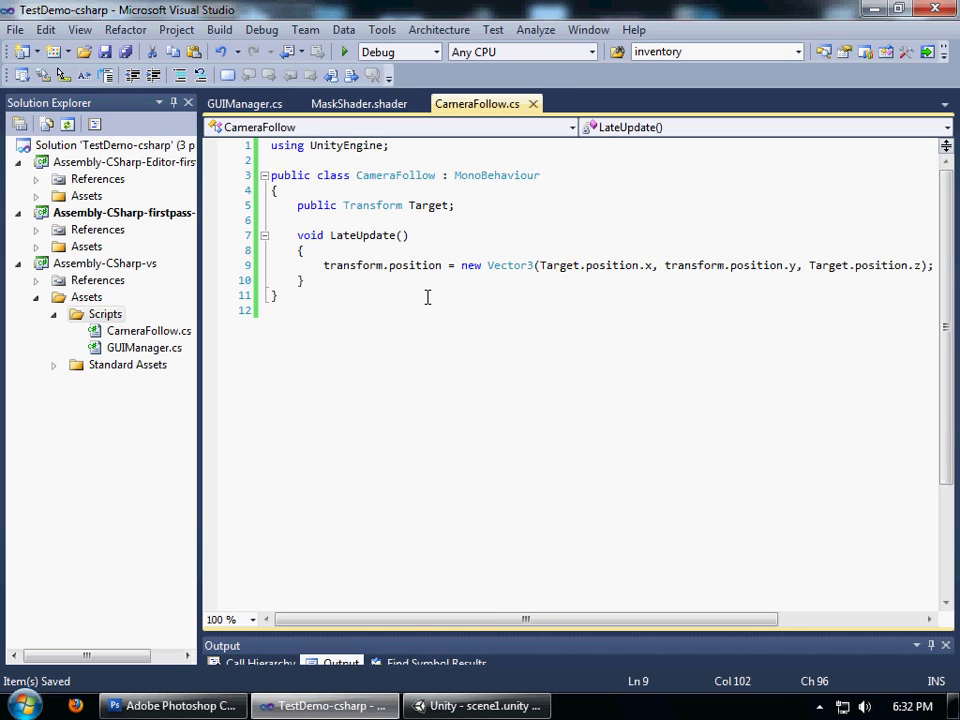
left_click_drag(653, 265, 541, 267)
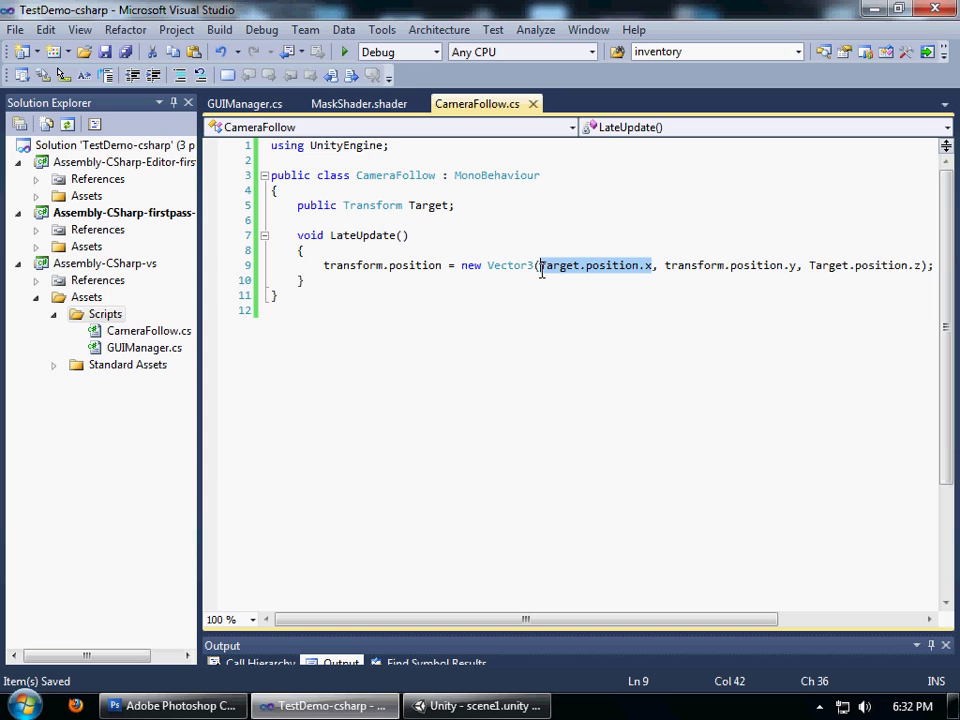
left_click(658, 265)
left_click_drag(653, 265, 543, 268)
left_click_drag(921, 265, 666, 265)
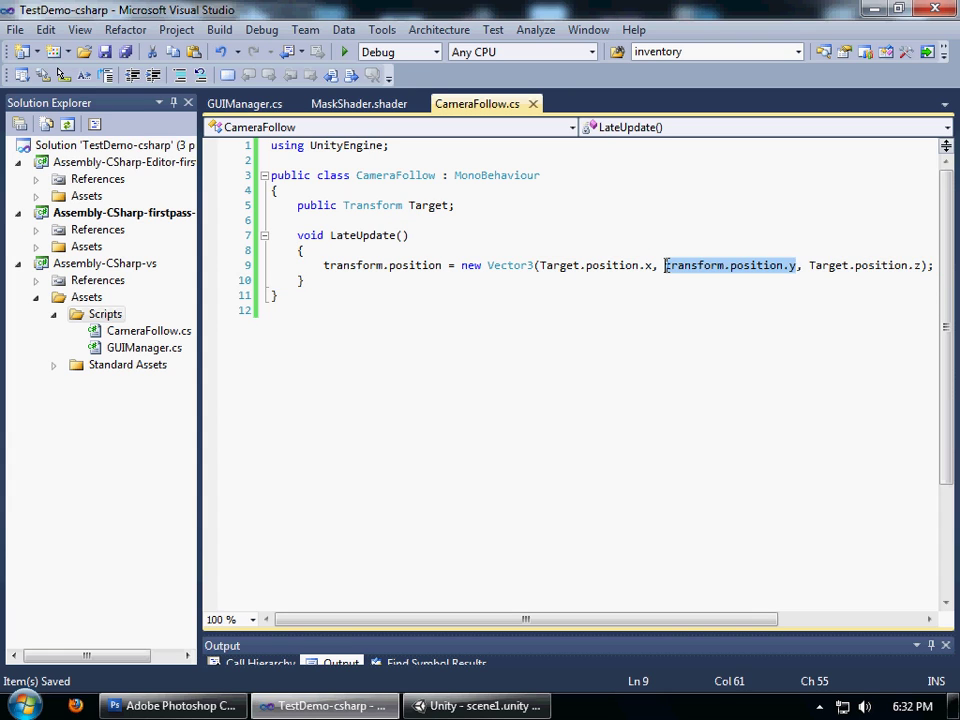
Switch to Unity, attach the CameraFollow script to the Camera object and assign FPC as its Target.
left_click(478, 706)
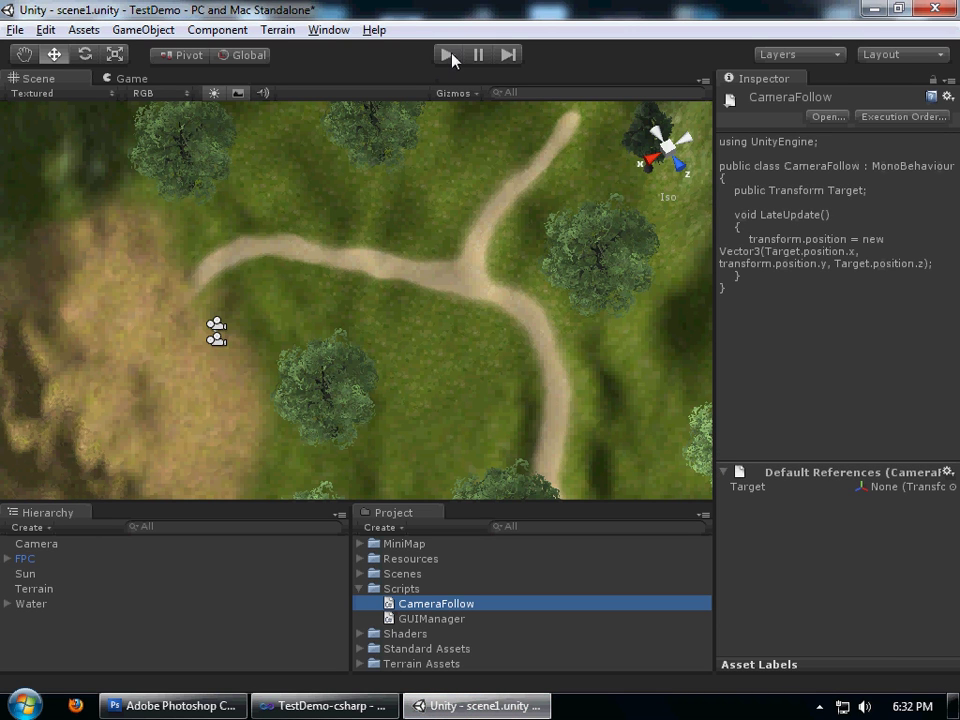
left_click_drag(430, 612, 898, 540)
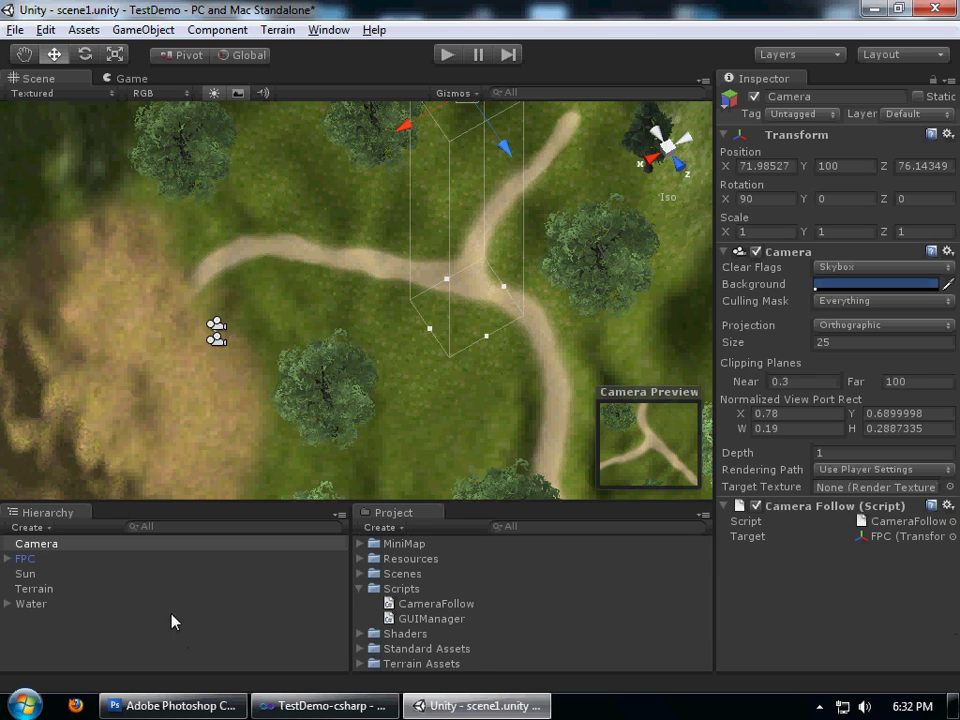
Rename the Camera object in the scene as MinimapCamera.
left_click(43, 547)
left_click(43, 547)
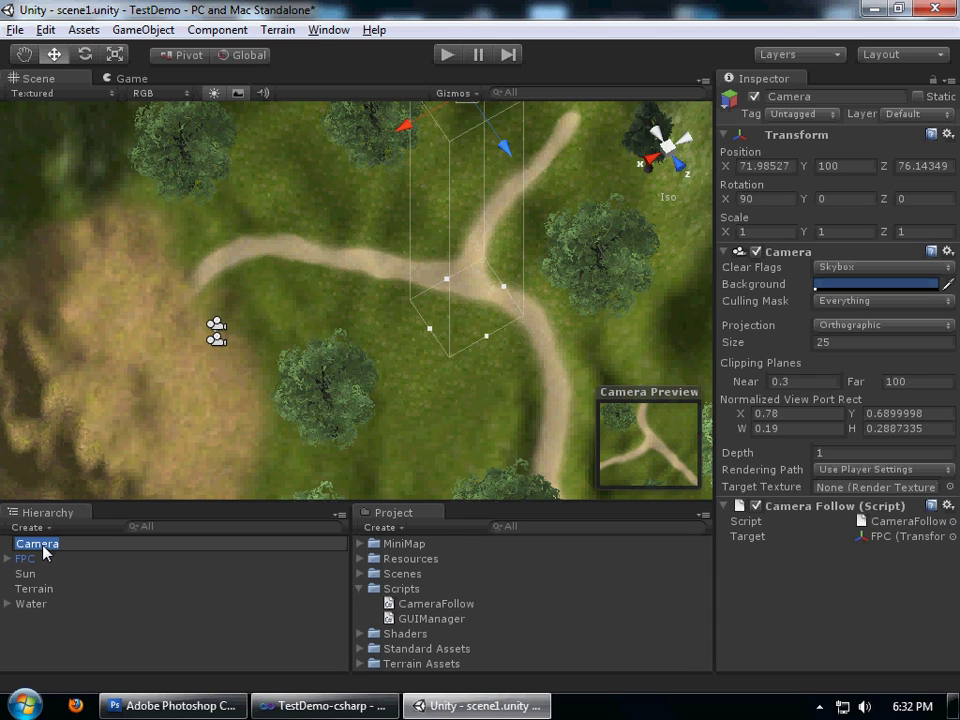
type("MinimapCamera")
key("Return")
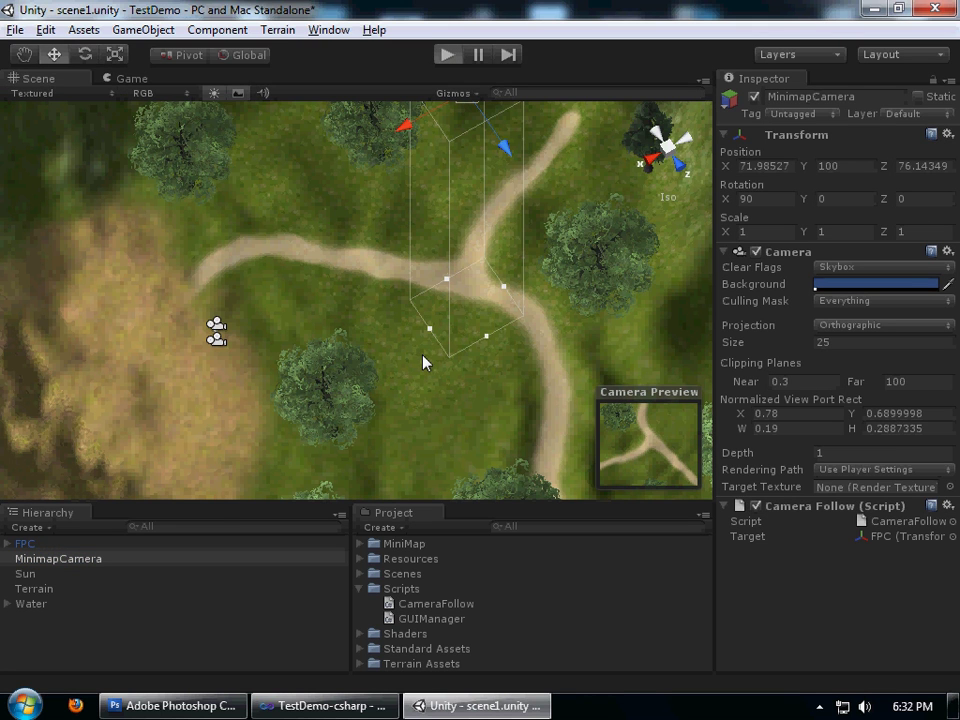
Play the scene, walk the character along the dirt path to check how the minimap tracks it, and stop playing.
key("ctrl+p")
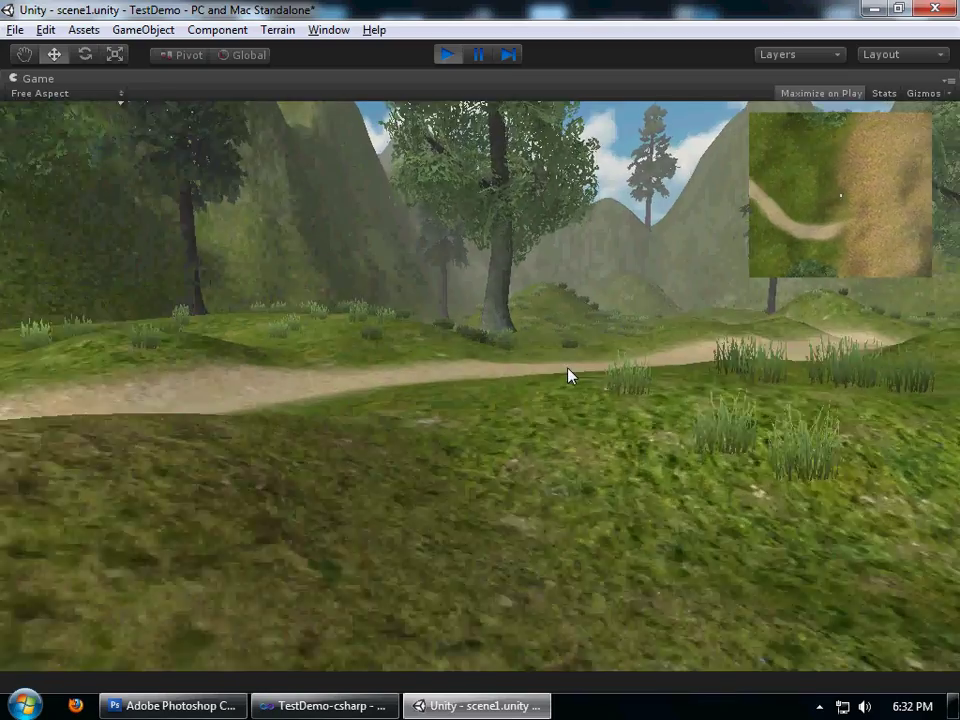
key("w")
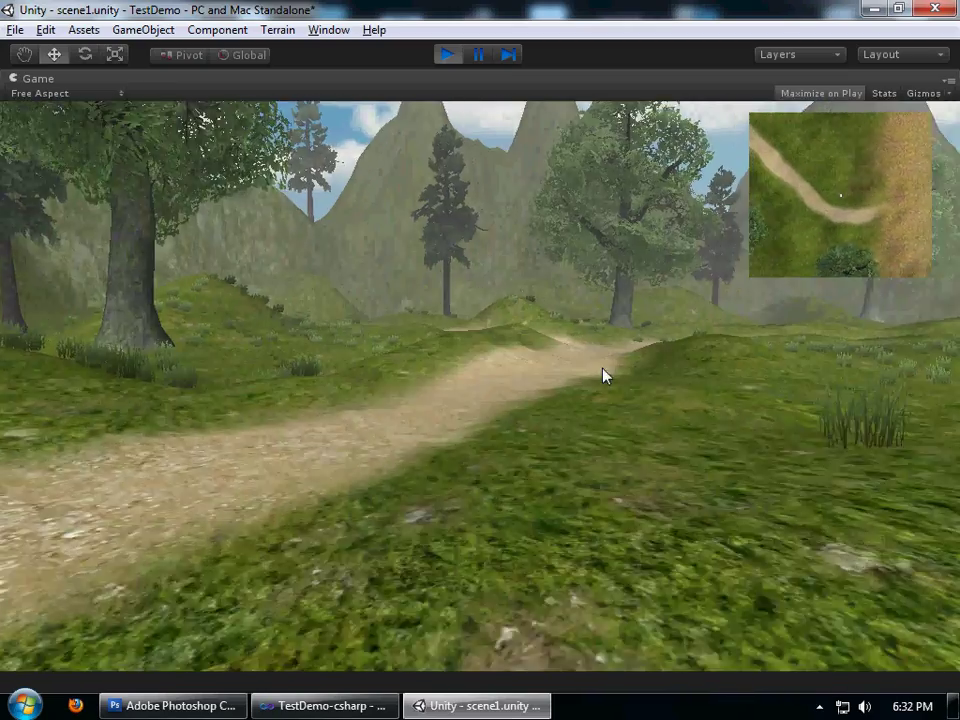
key("a")
key("w")
key("w")
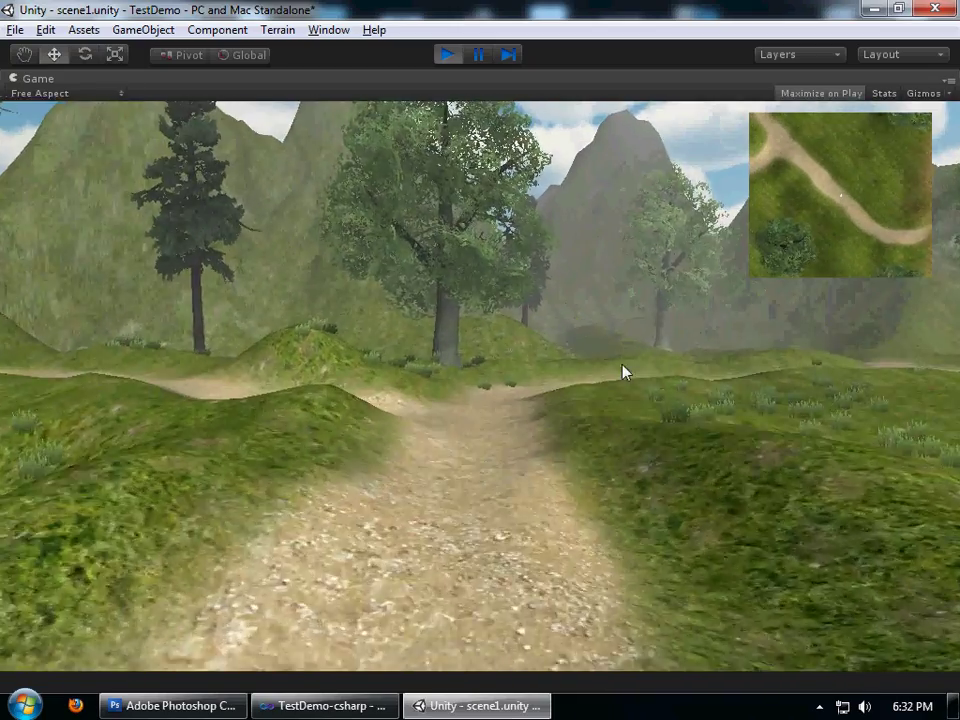
key("w")
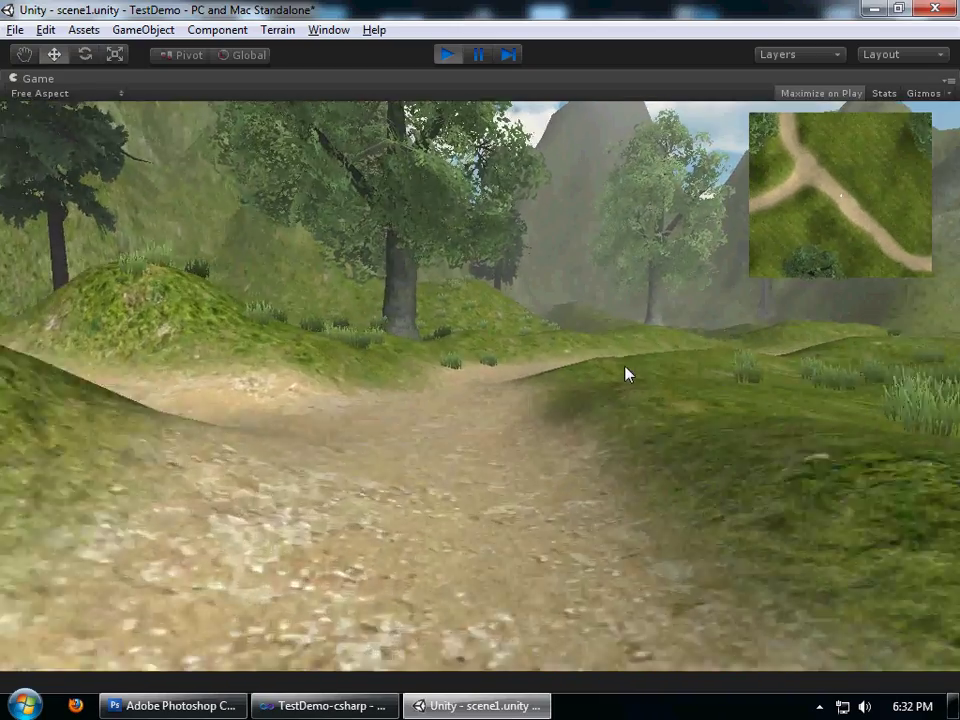
key("w")
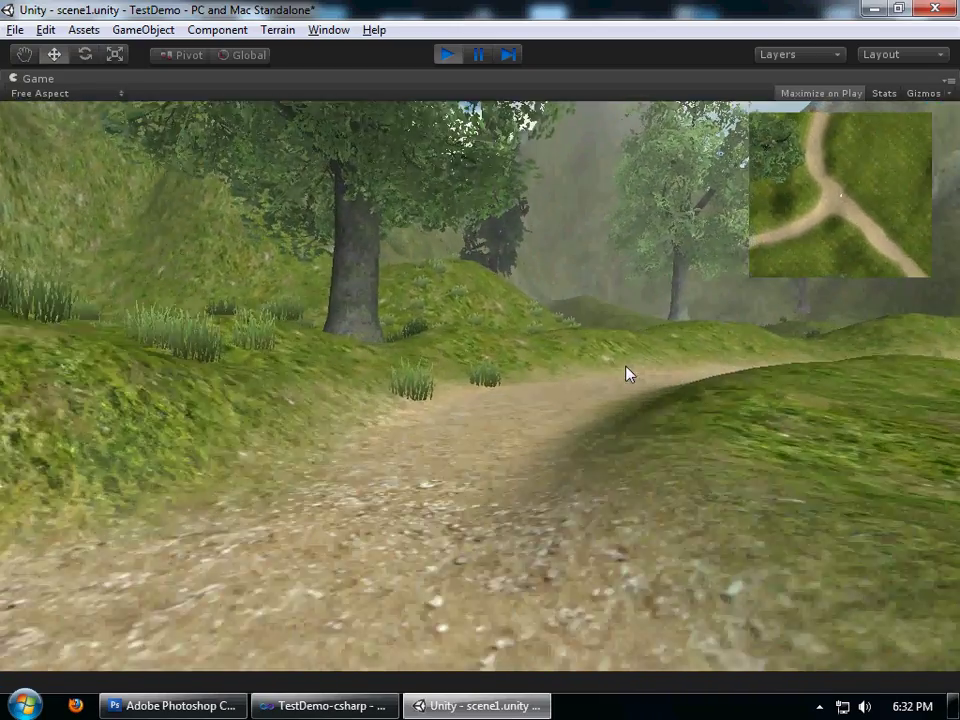
key("w")
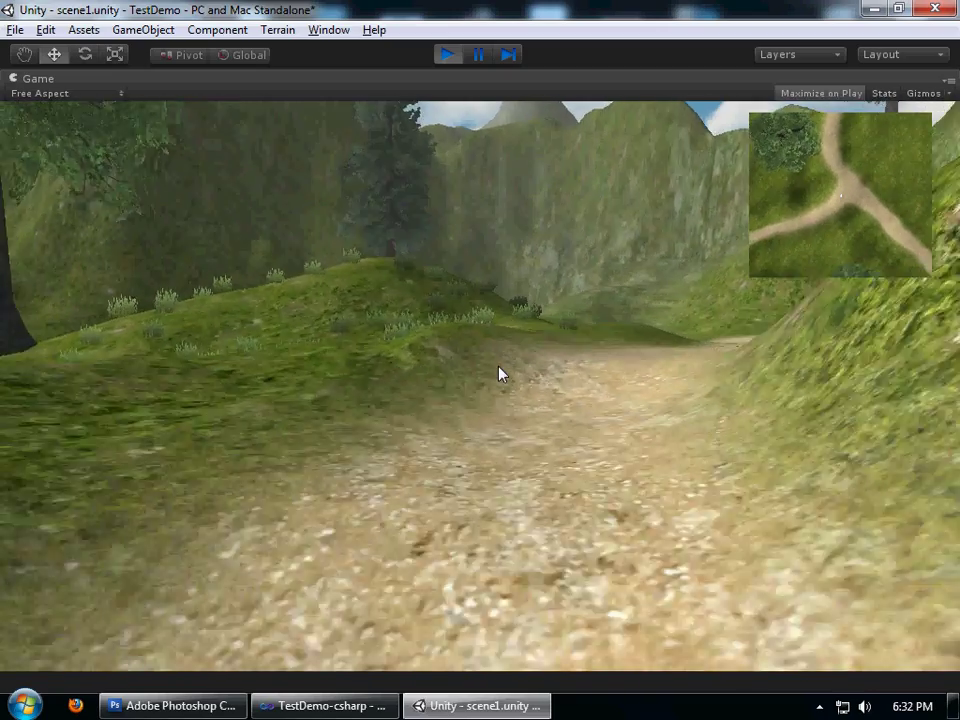
key("w")
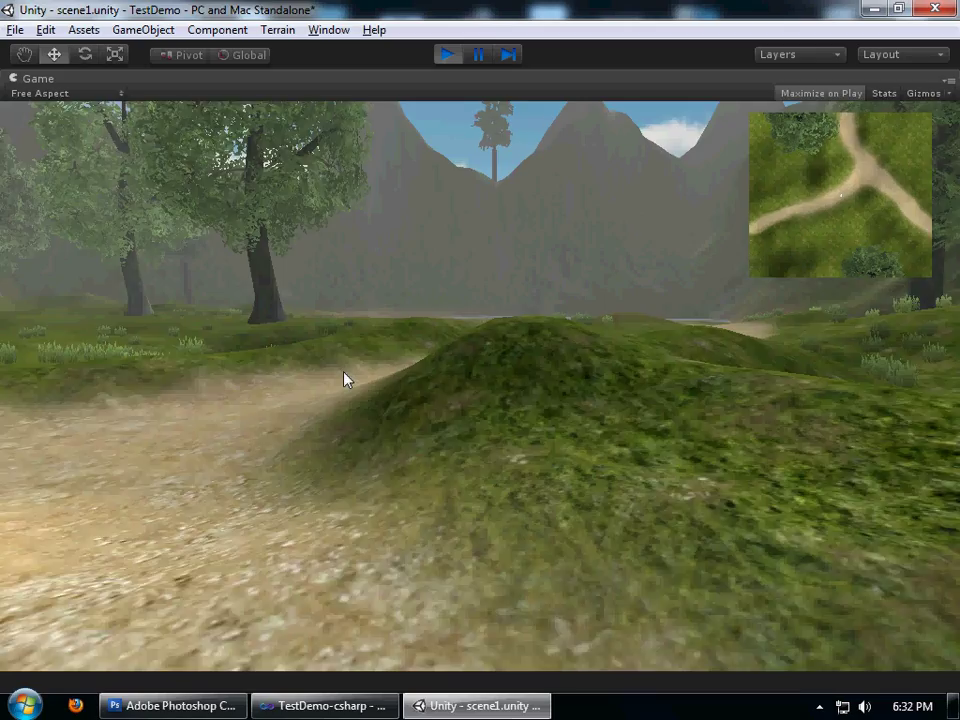
key("w")
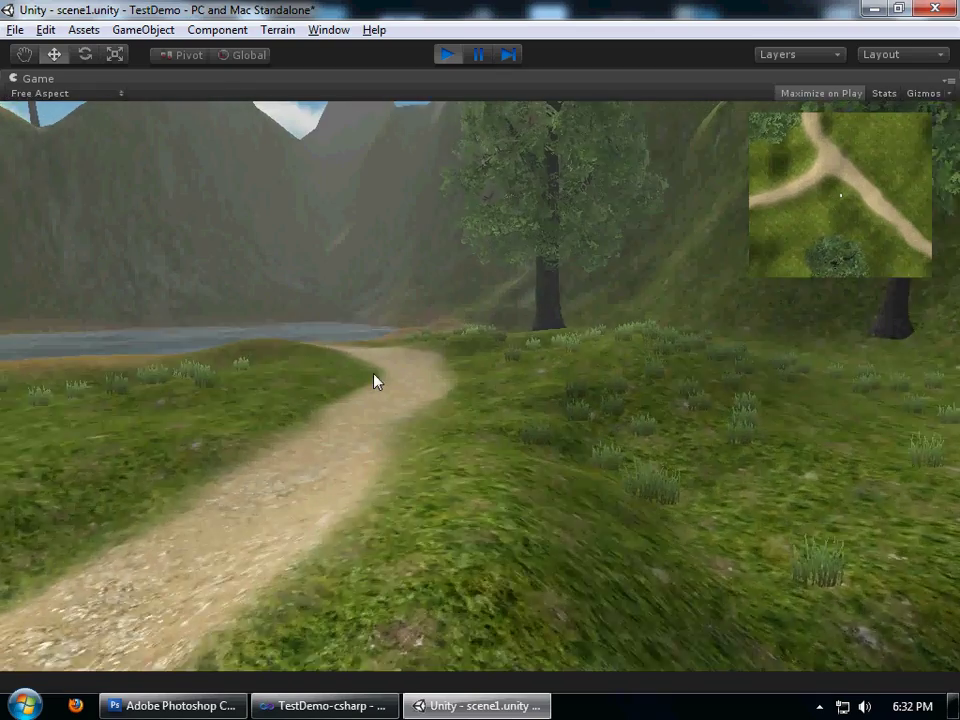
key("w")
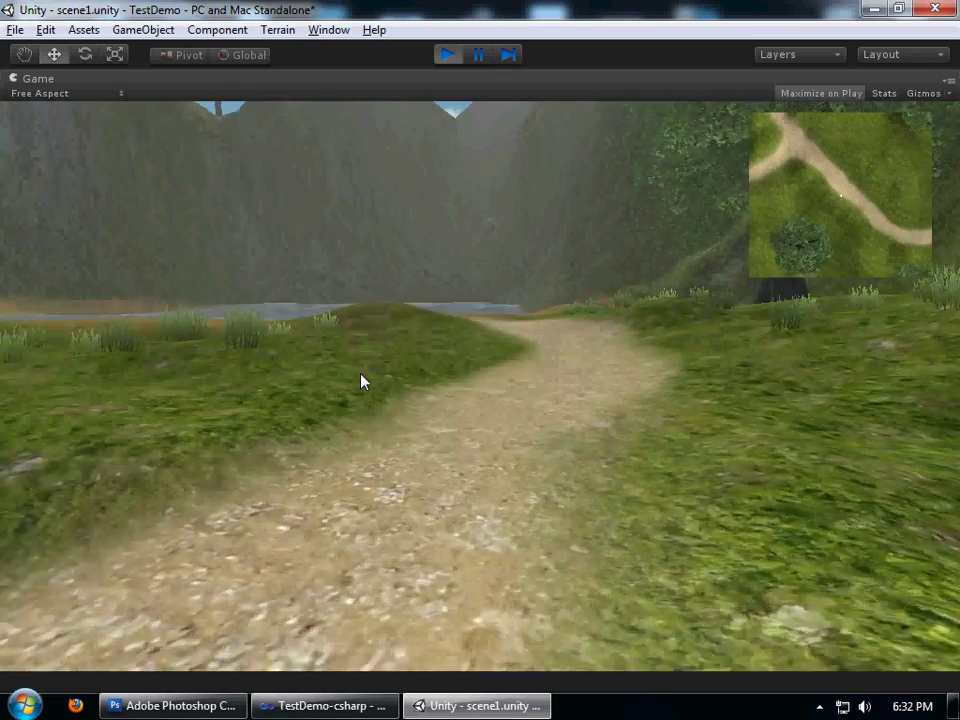
key("ctrl+p")
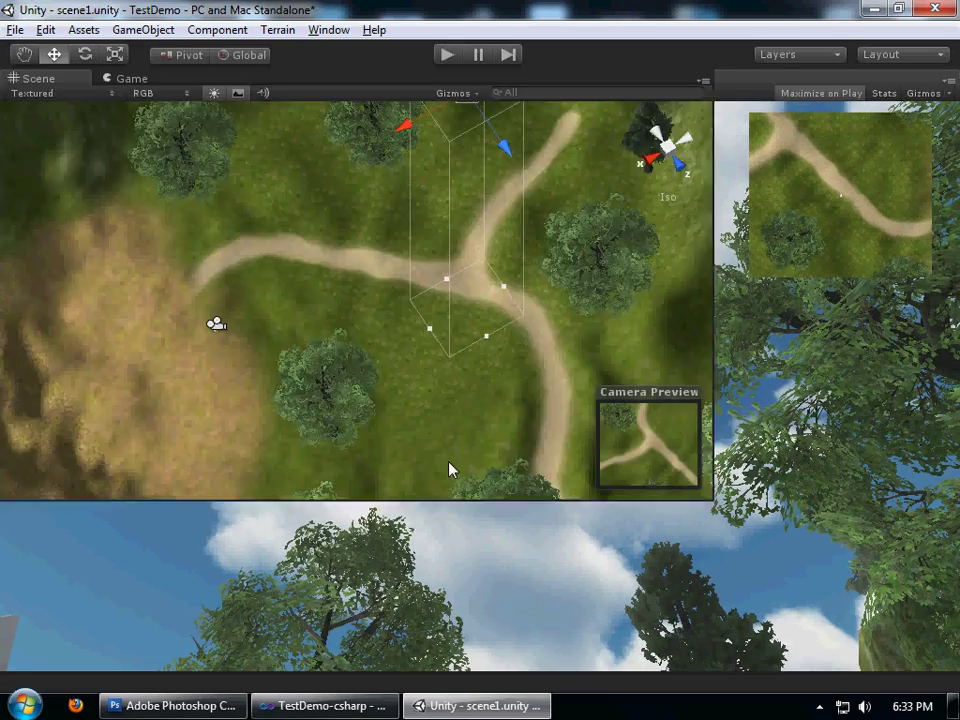
Duplicate the Terrain object and rename the copy as MiniMapTerrain.
scroll(432, 416, "up", 2)
left_click_drag(509, 388, 307, 334, "alt")
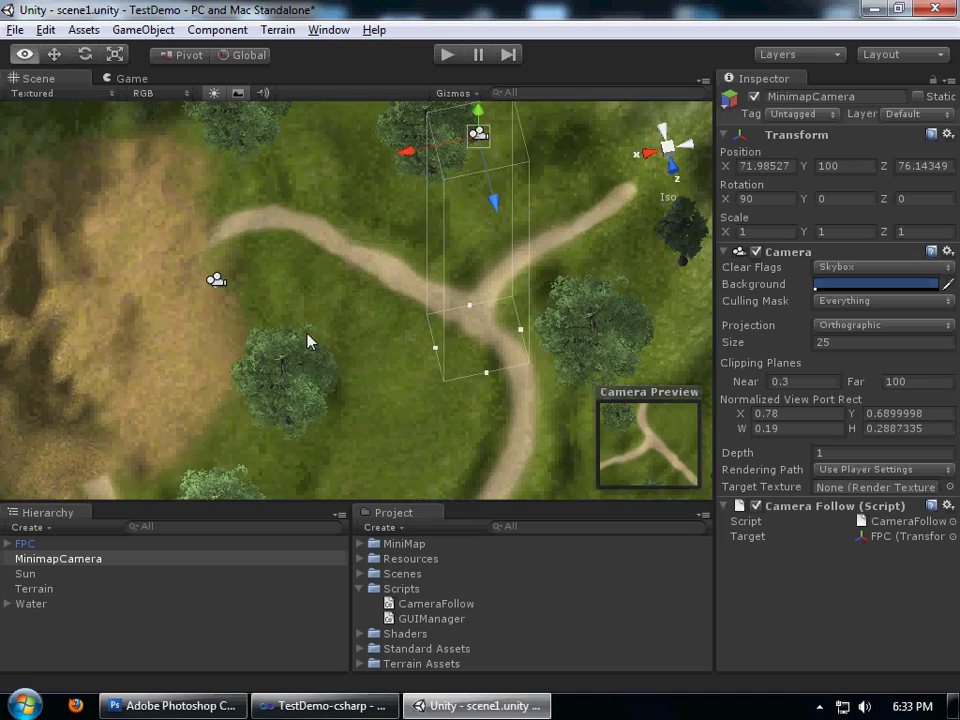
left_click(455, 451)
left_click_drag(455, 451, 414, 380, "alt")
scroll(389, 391, "down", 3)
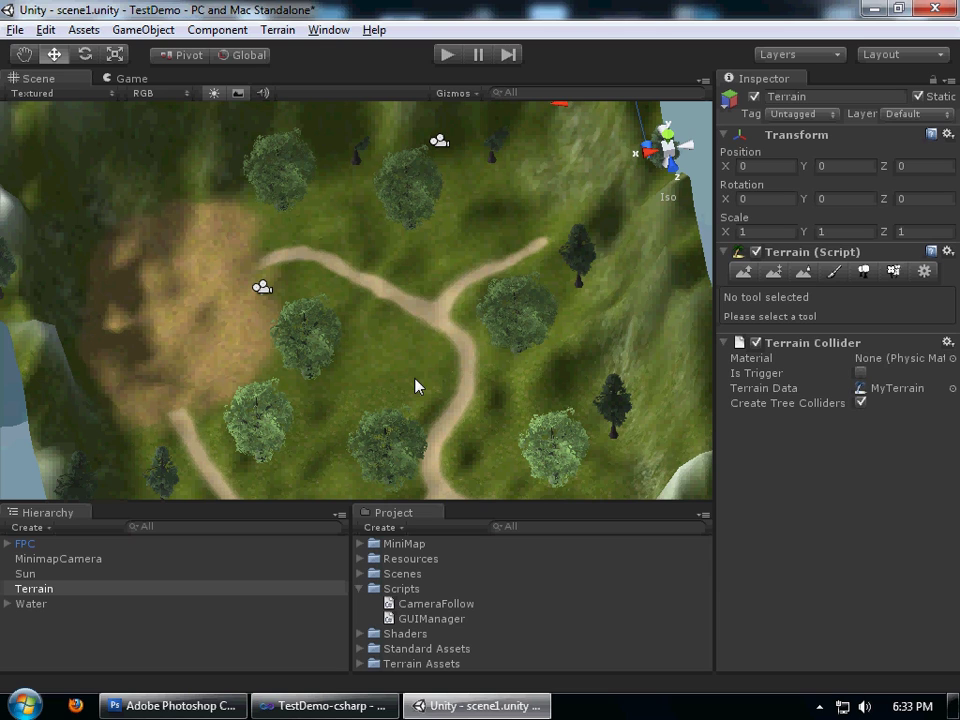
key("ctrl+d")
left_click(36, 604)
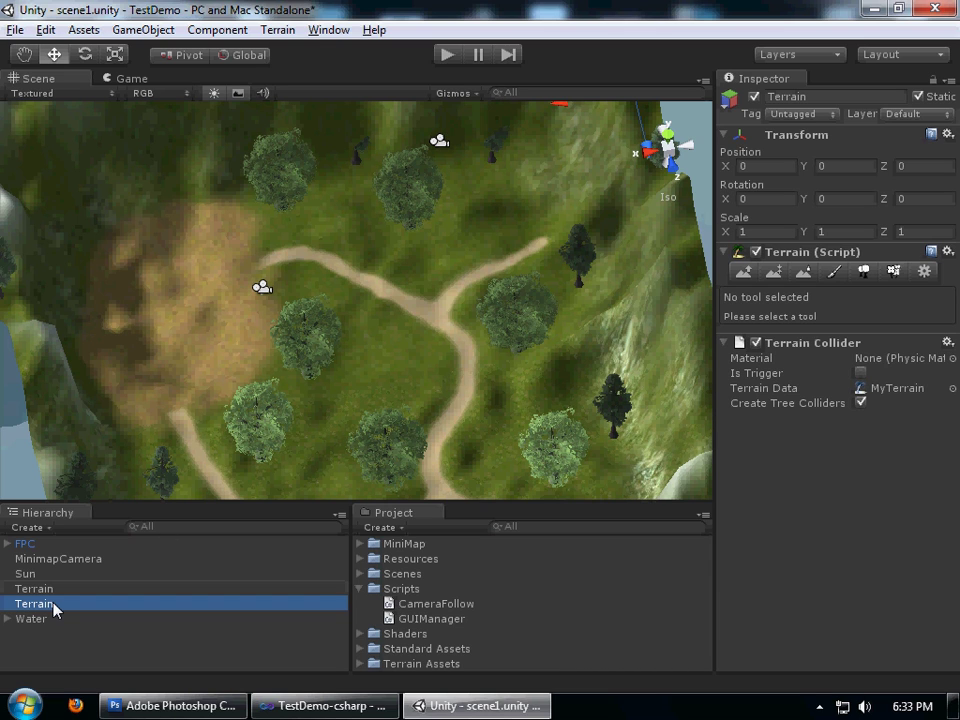
left_click(55, 605)
type("M")
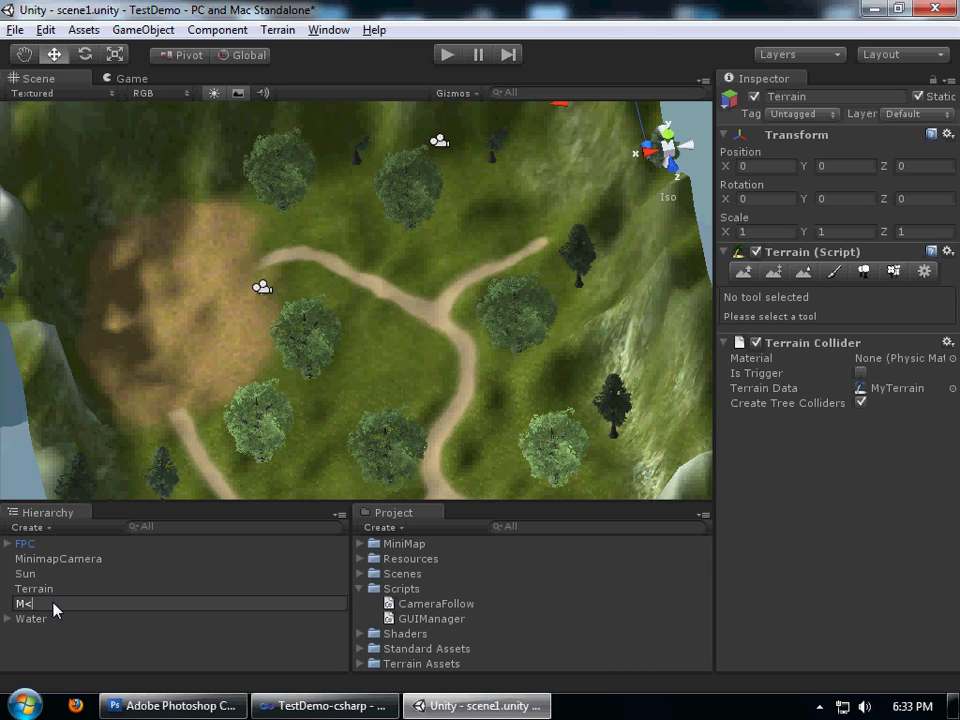
type("iniMapTerrain")
key("Return")
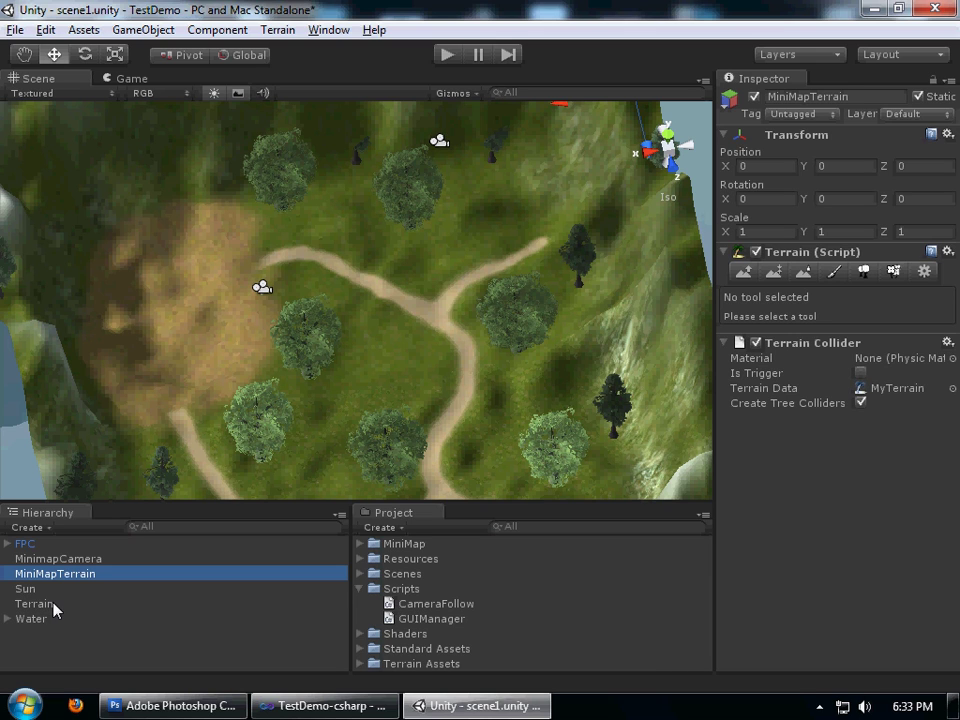
left_click(28, 527)
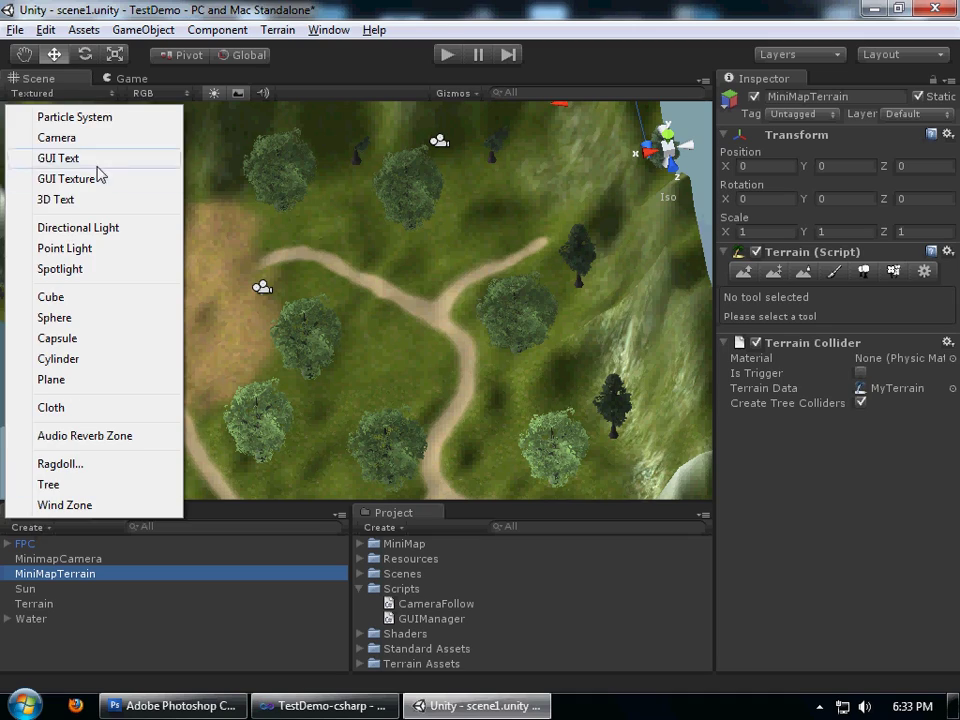
left_click(61, 641)
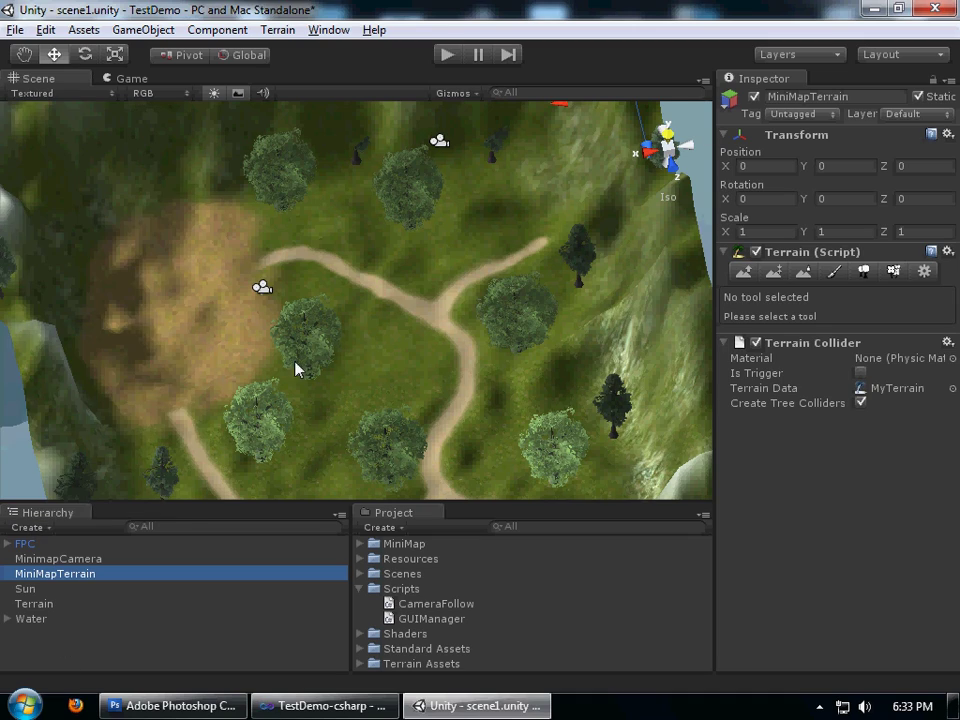
In MiniMapTerrain's terrain settings, set Base Map Dist. to 70 and Pixel Error to 200.
left_click_drag(296, 368, 700, 290, "alt")
left_click(924, 271)
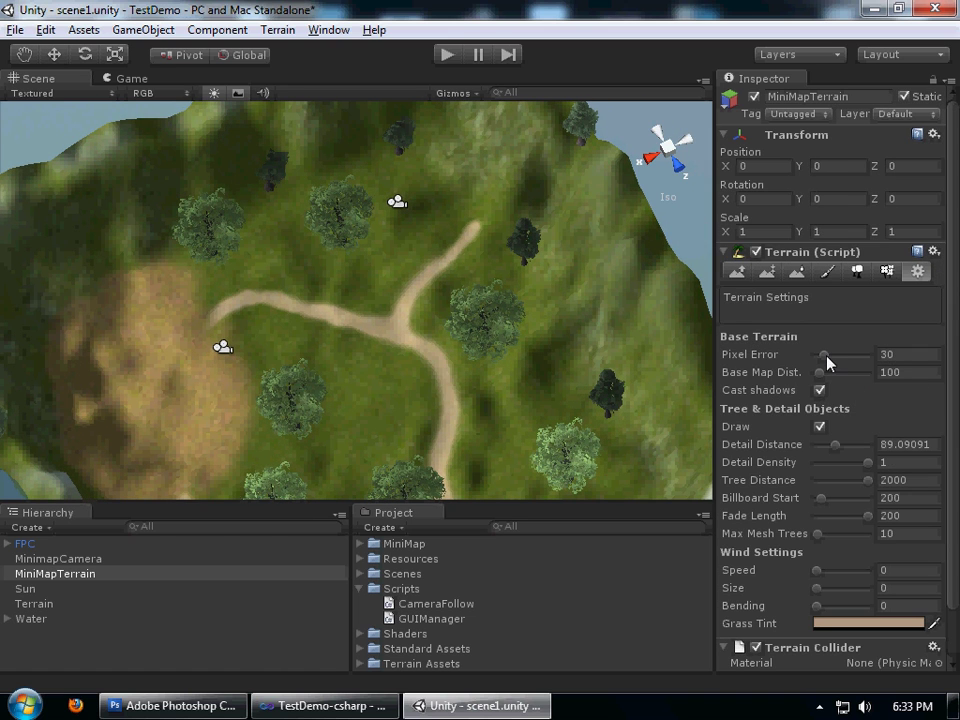
left_click_drag(904, 373, 841, 372)
type("70")
key("shift+Tab")
left_click_drag(549, 374, 503, 376, "alt")
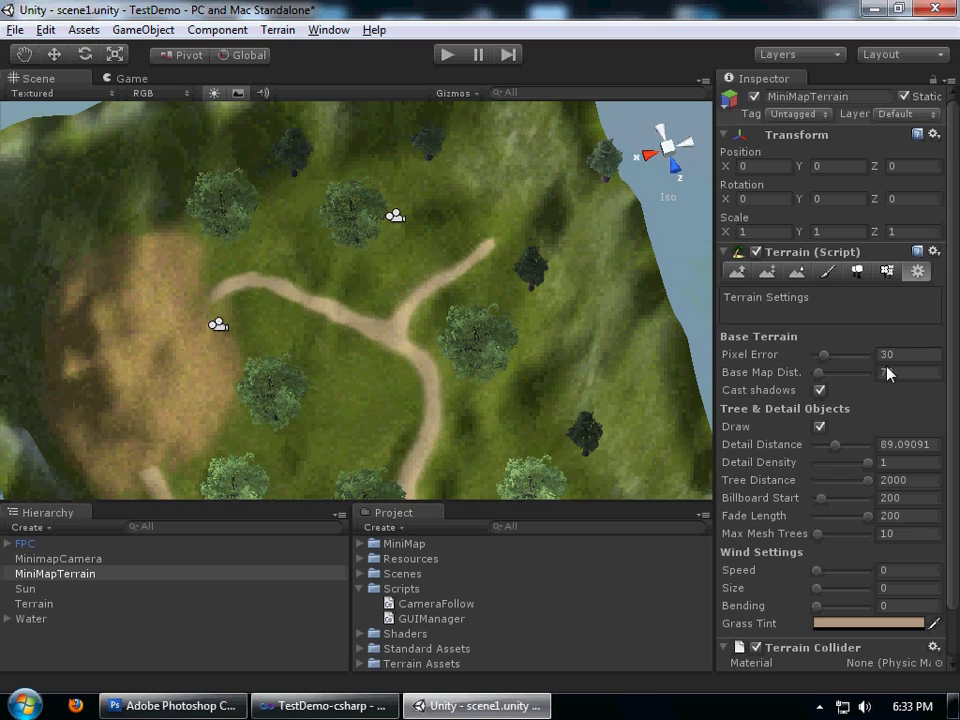
left_click_drag(906, 356, 938, 356)
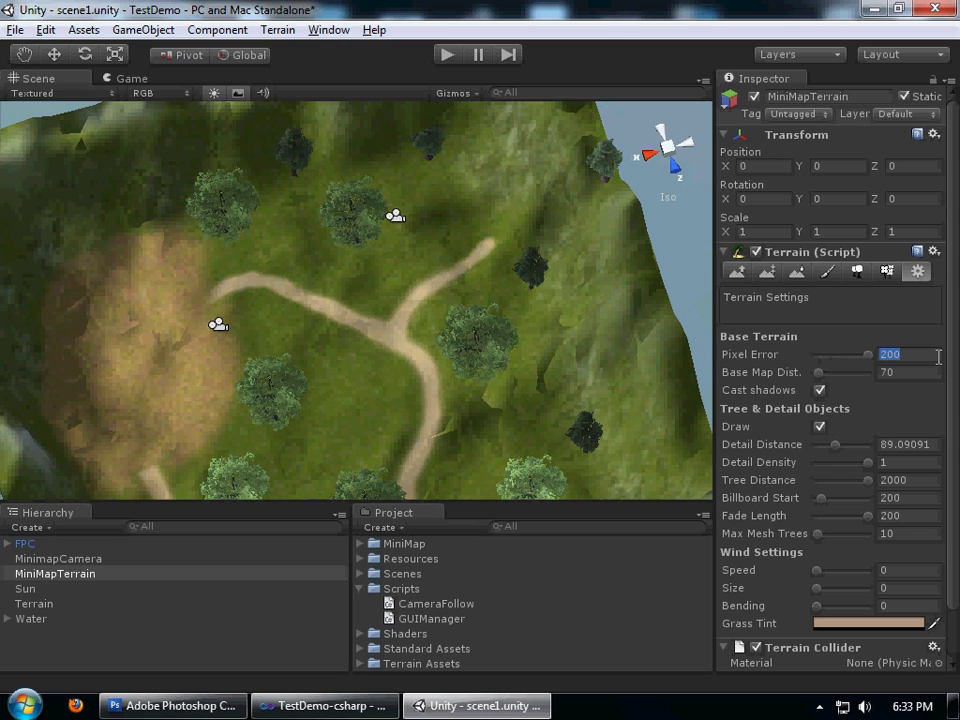
Reduce MiniMapTerrain's Detail Distance, Detail Density, Tree Distance and Fade Length to 0, and its Billboard Start to 5.
left_click_drag(291, 356, 432, 356, "alt")
scroll(454, 371, "up", 3)
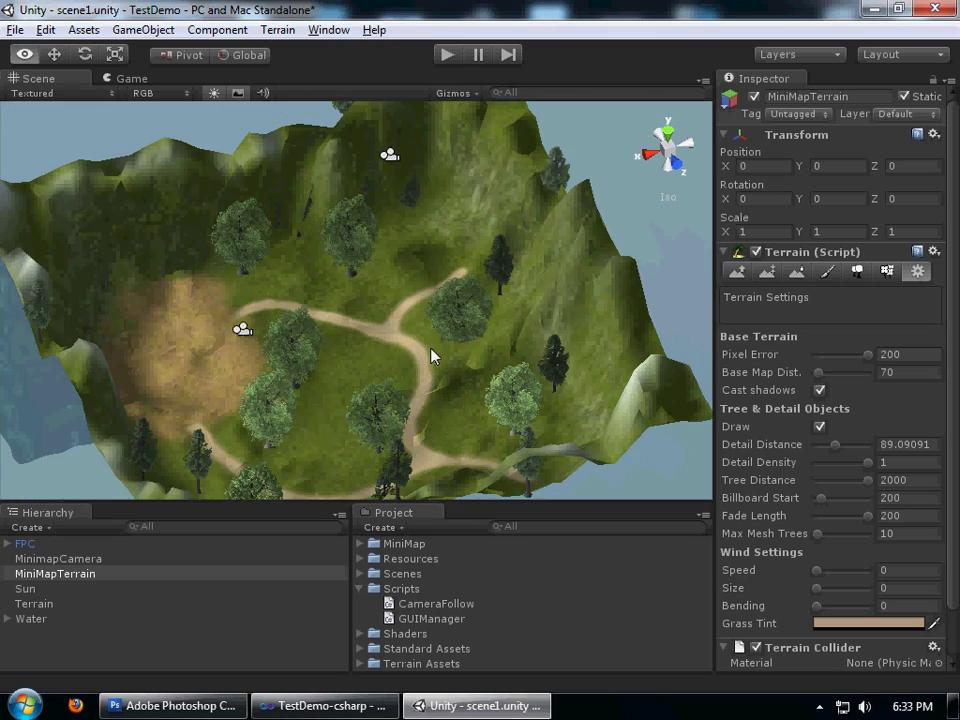
middle_click_drag(551, 327, 487, 330)
left_click_drag(836, 446, 810, 449)
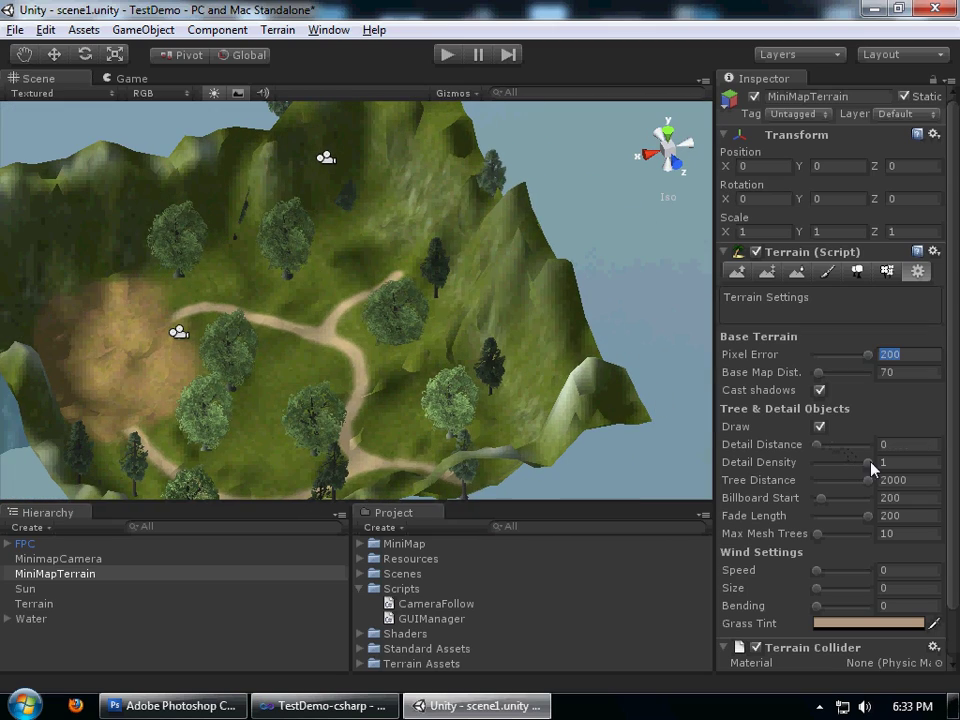
left_click_drag(845, 515, 817, 515)
left_click_drag(615, 422, 462, 112, "alt")
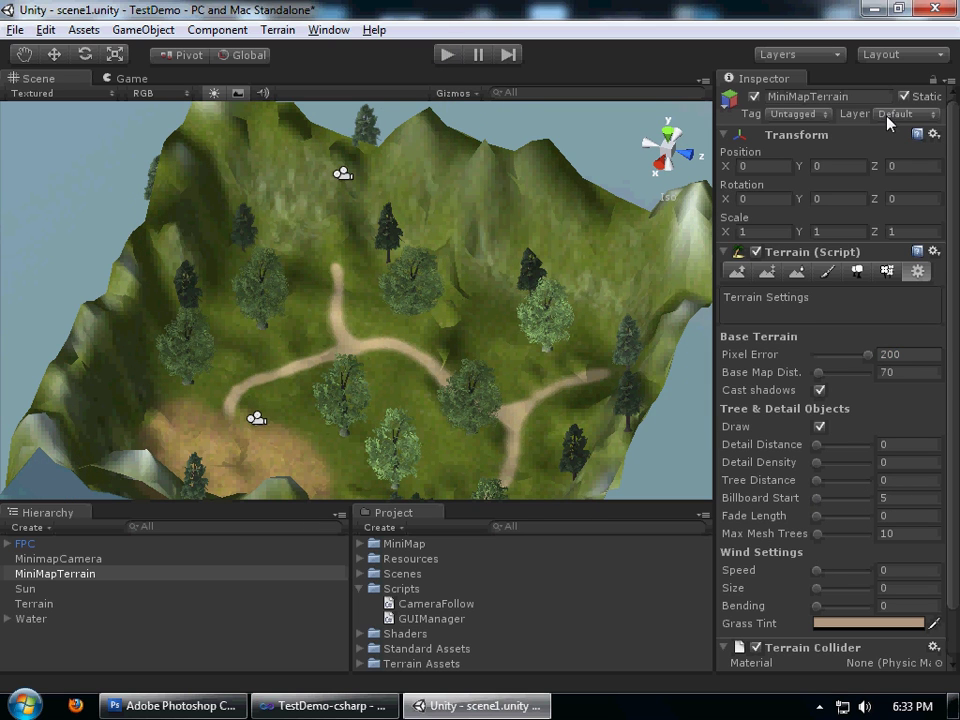
left_click_drag(477, 371, 409, 390, "alt")
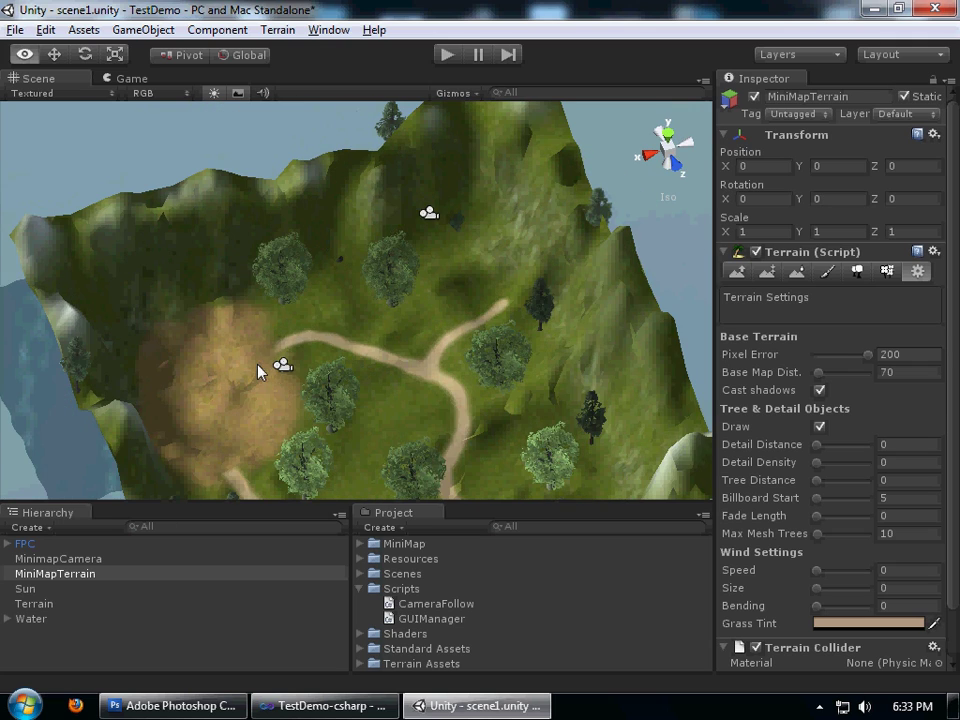
Open the layer definitions from MiniMapTerrain's layer options to review the user layers.
left_click_drag(258, 364, 456, 386, "alt")
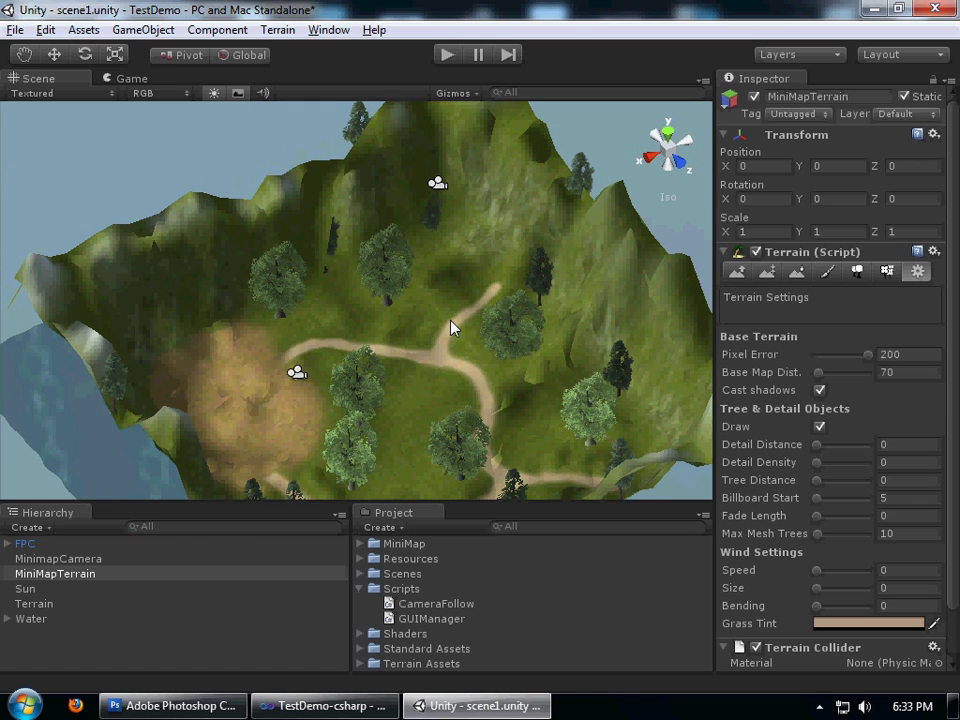
left_click_drag(437, 323, 440, 380, "alt")
scroll(352, 394, "up", 5)
left_click(905, 114)
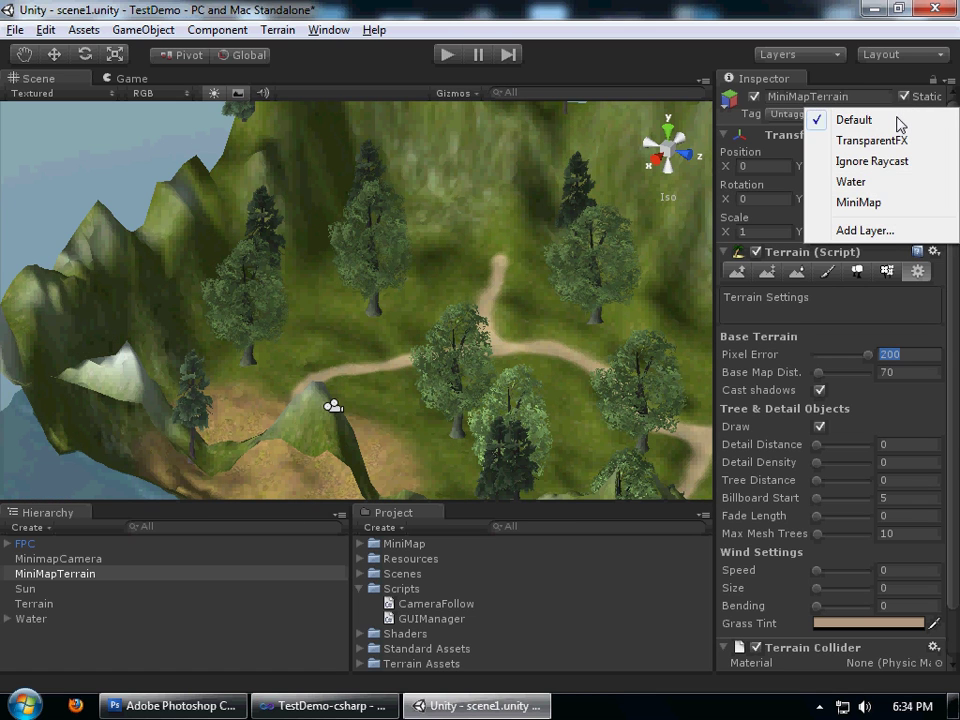
left_click(890, 121)
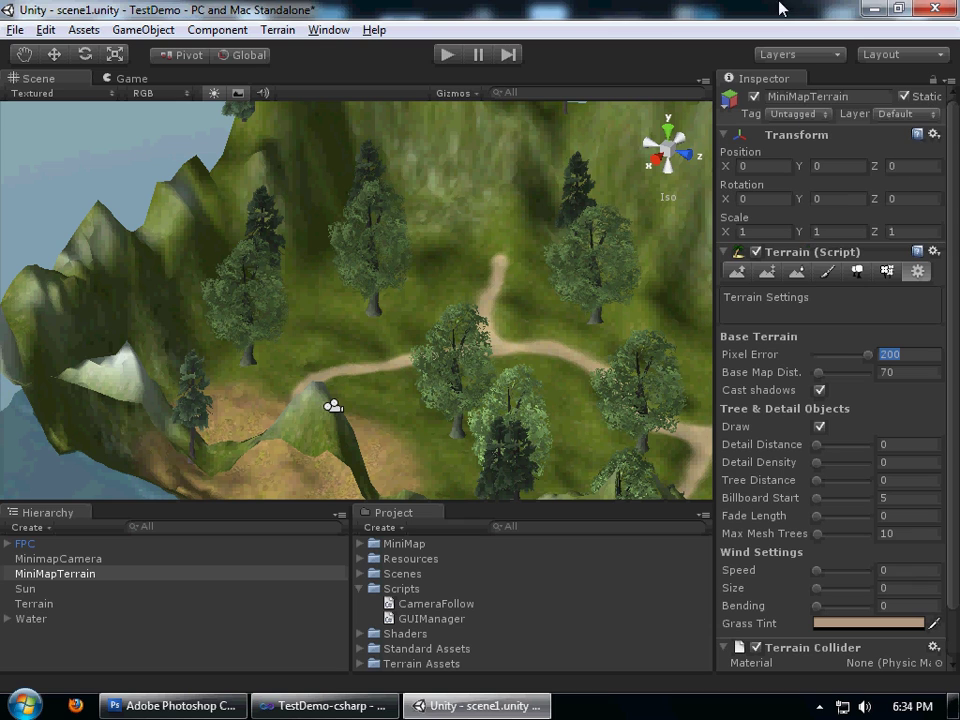
left_click(890, 116)
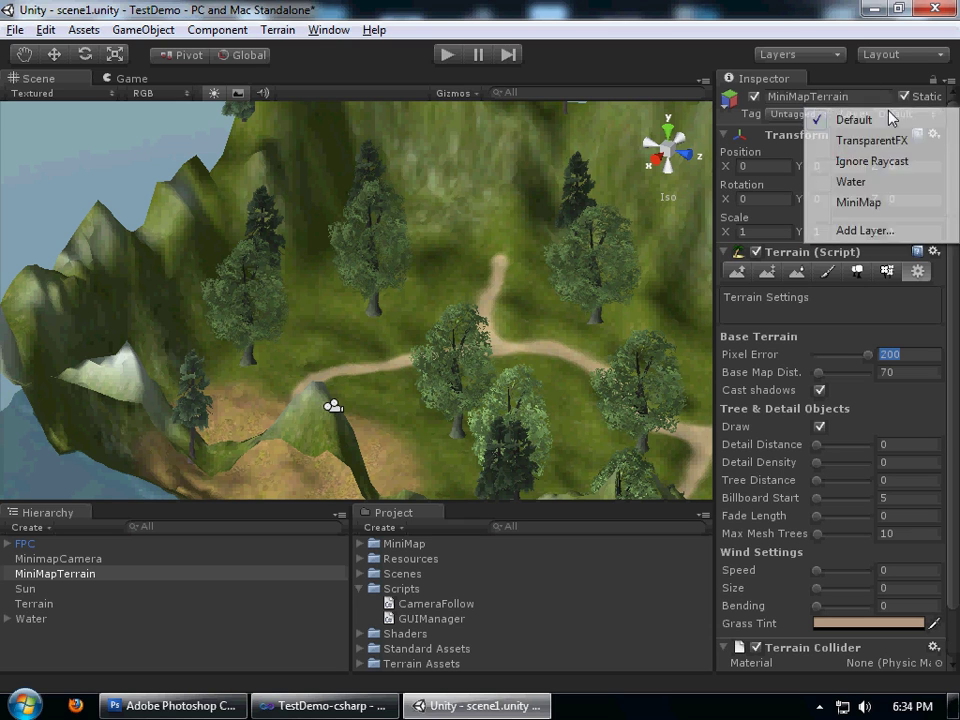
left_click(868, 232)
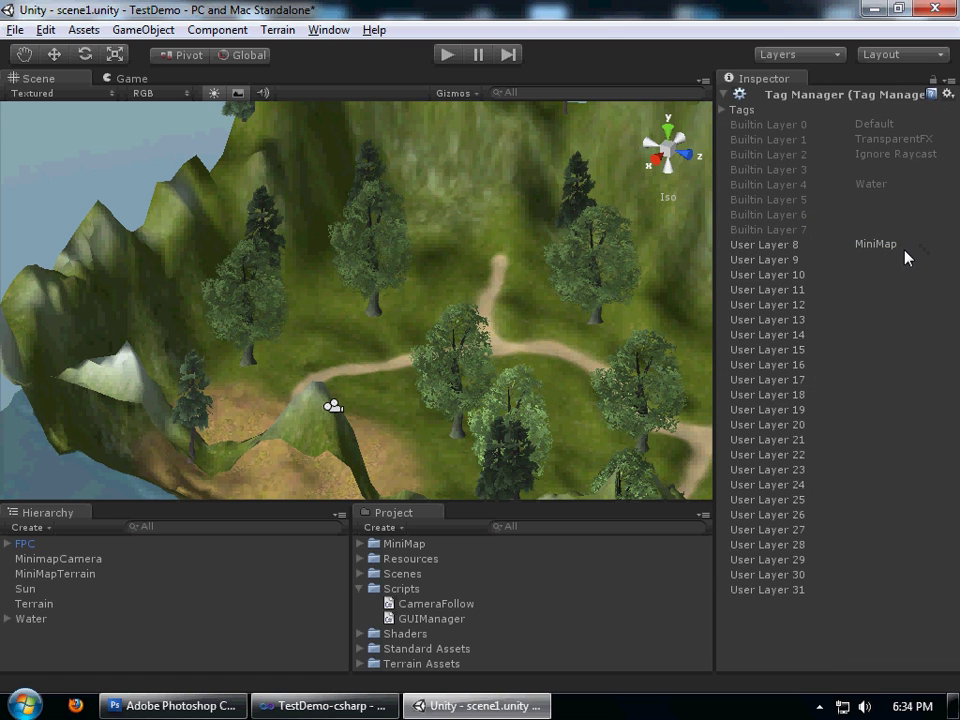
Assign the MiniMapTerrain object to the MiniMap layer.
left_click(76, 566)
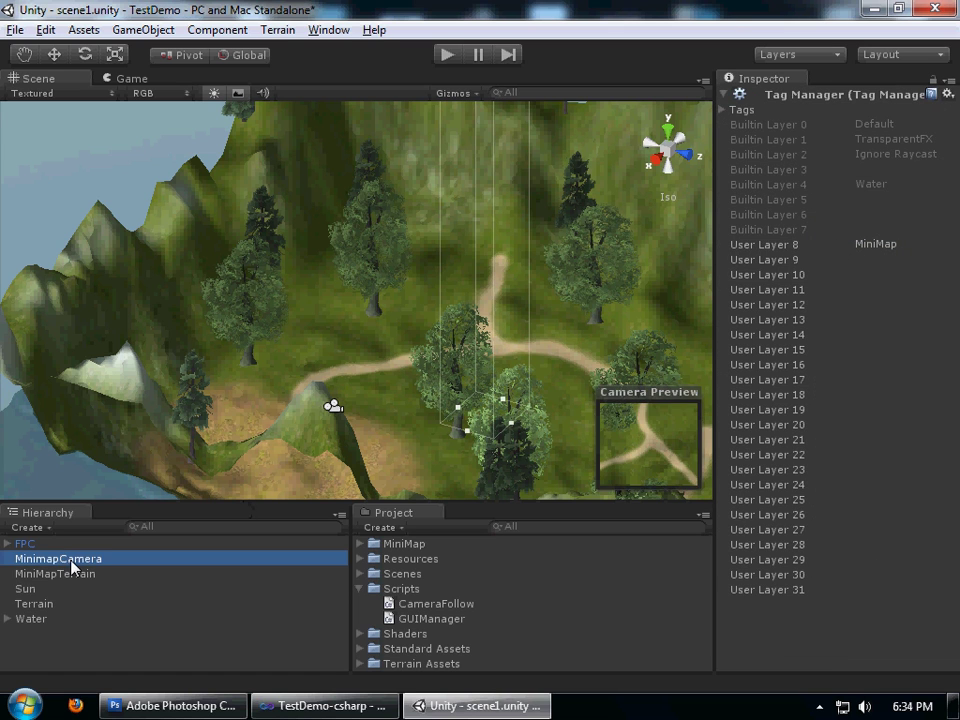
left_click(64, 578)
left_click(914, 116)
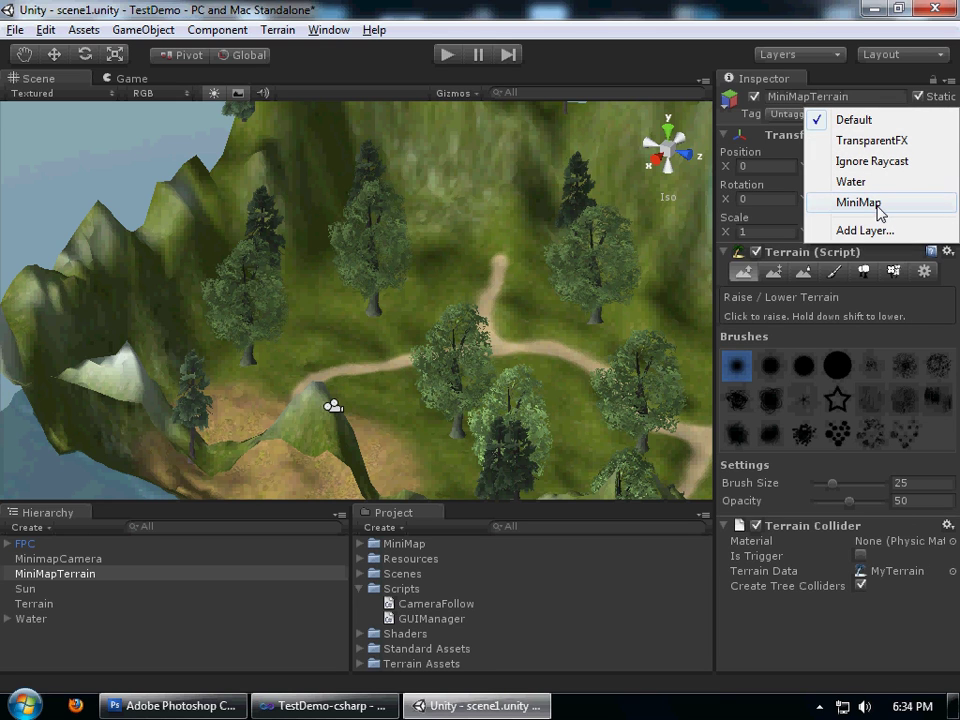
left_click(877, 206)
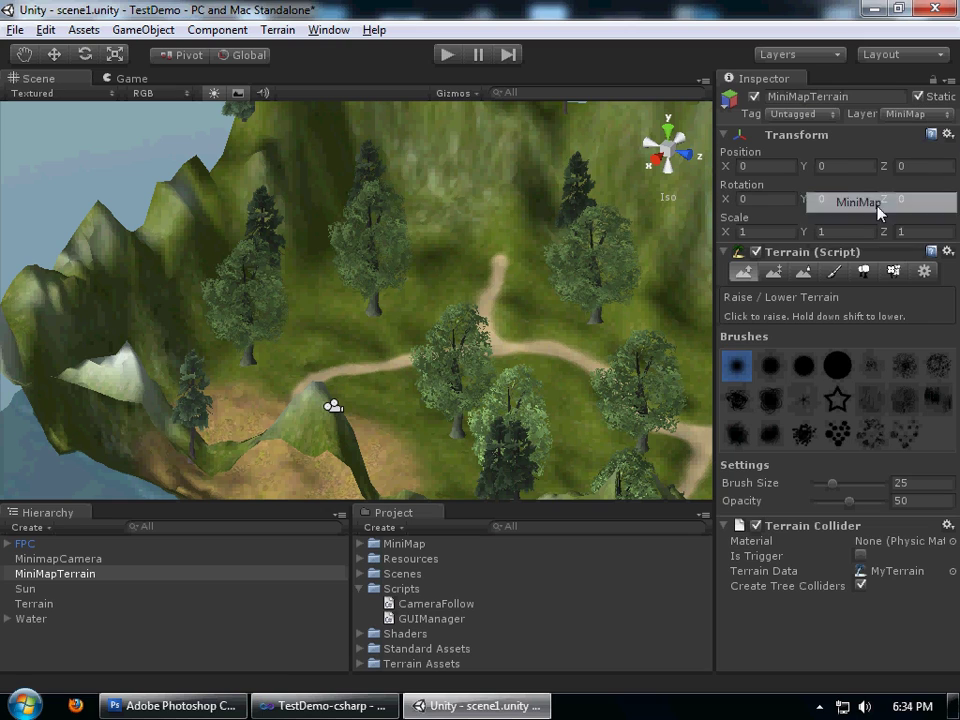
Reset the Culling Mask of FPC's Main Camera to Nothing and then to Everything.
left_click_drag(368, 231, 399, 281, "alt")
key("w")
left_click_drag(456, 289, 308, 334, "alt")
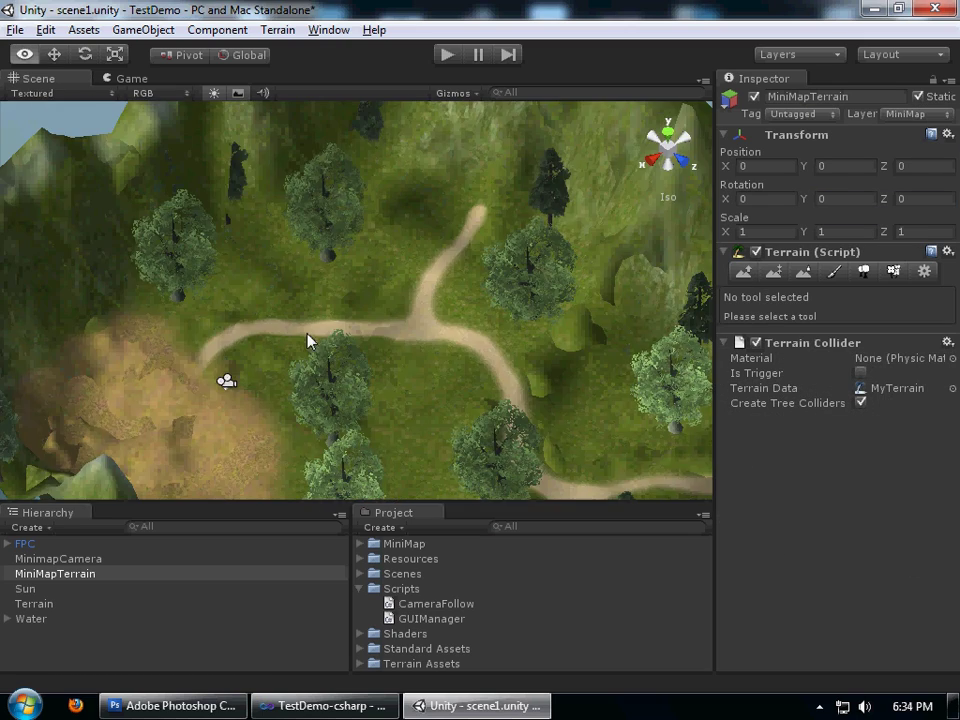
left_click(8, 544)
left_click(66, 575)
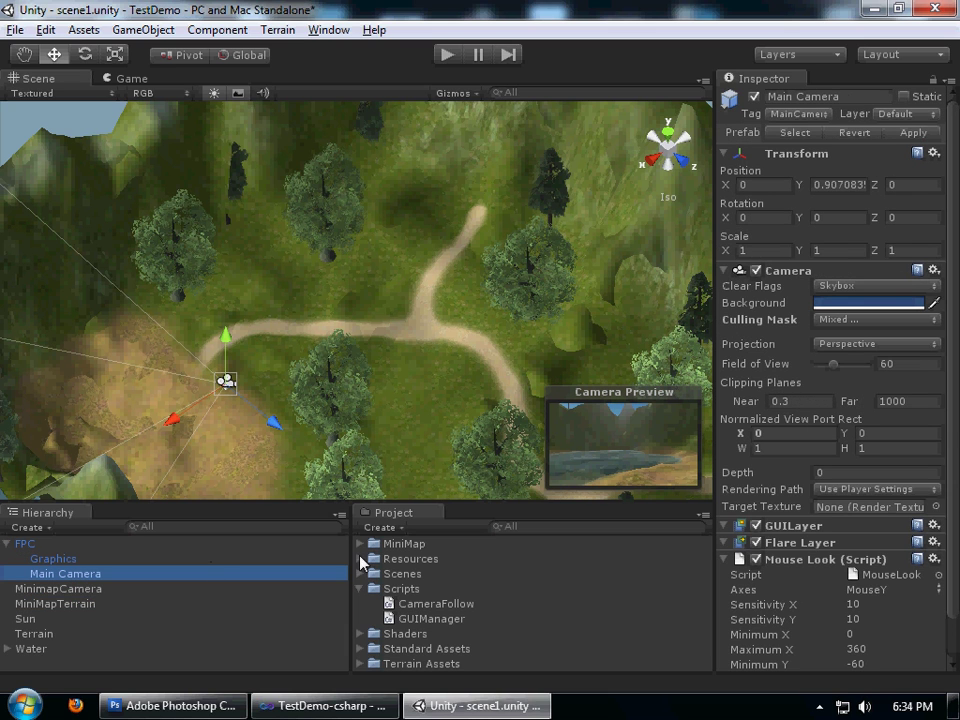
left_click(905, 320)
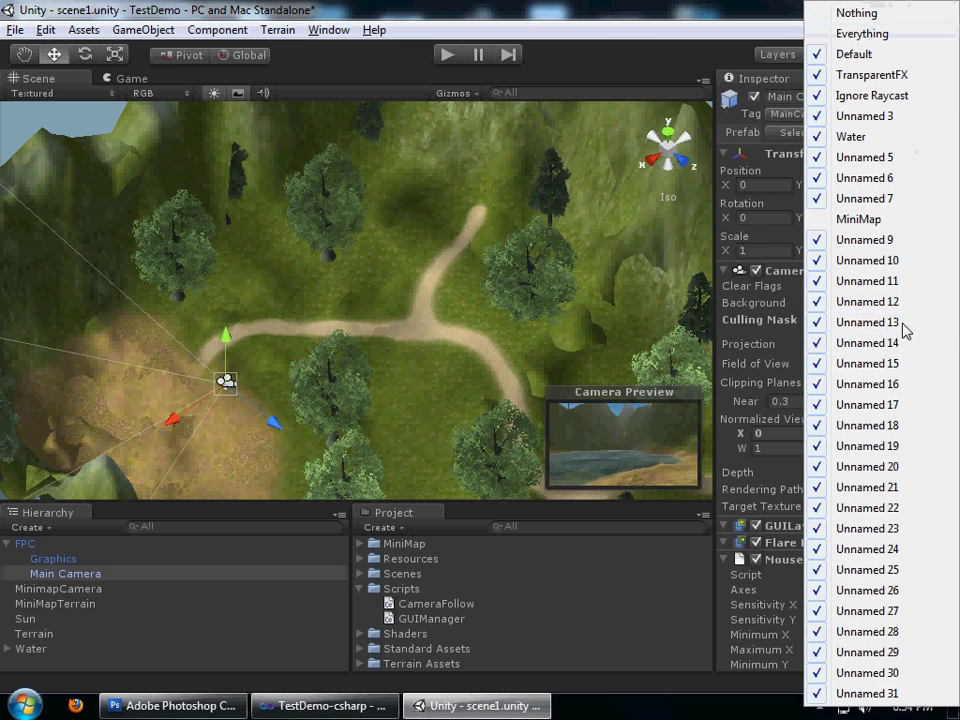
left_click(853, 12)
left_click(906, 320)
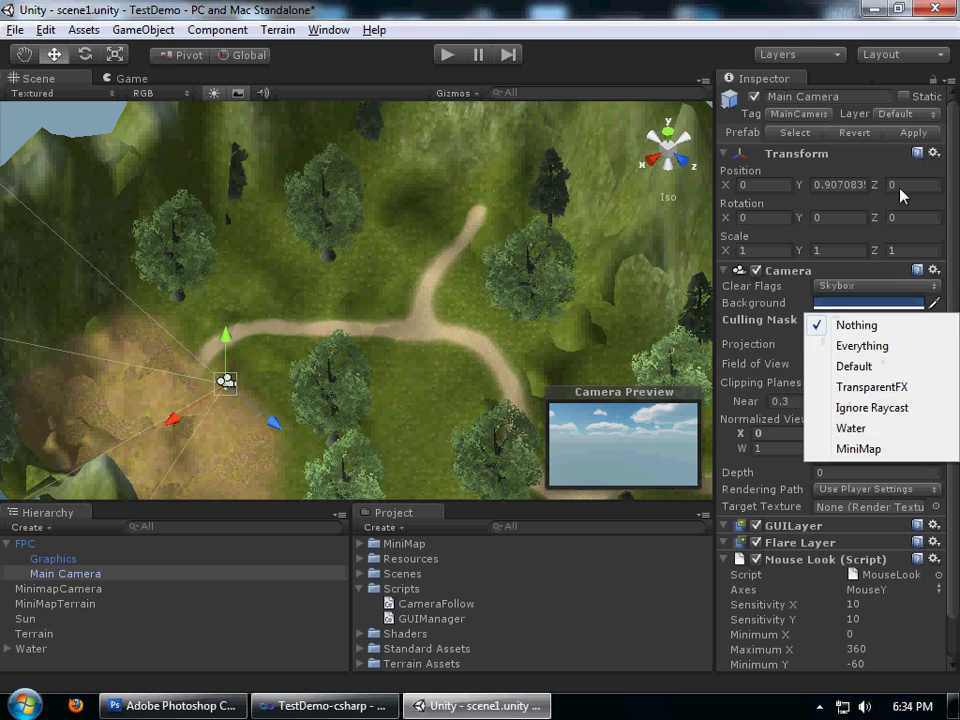
left_click(866, 345)
Exclude the MiniMap layer from the Main Camera's Culling Mask and check the resulting layer selection.
right_click_drag(228, 482, 190, 567)
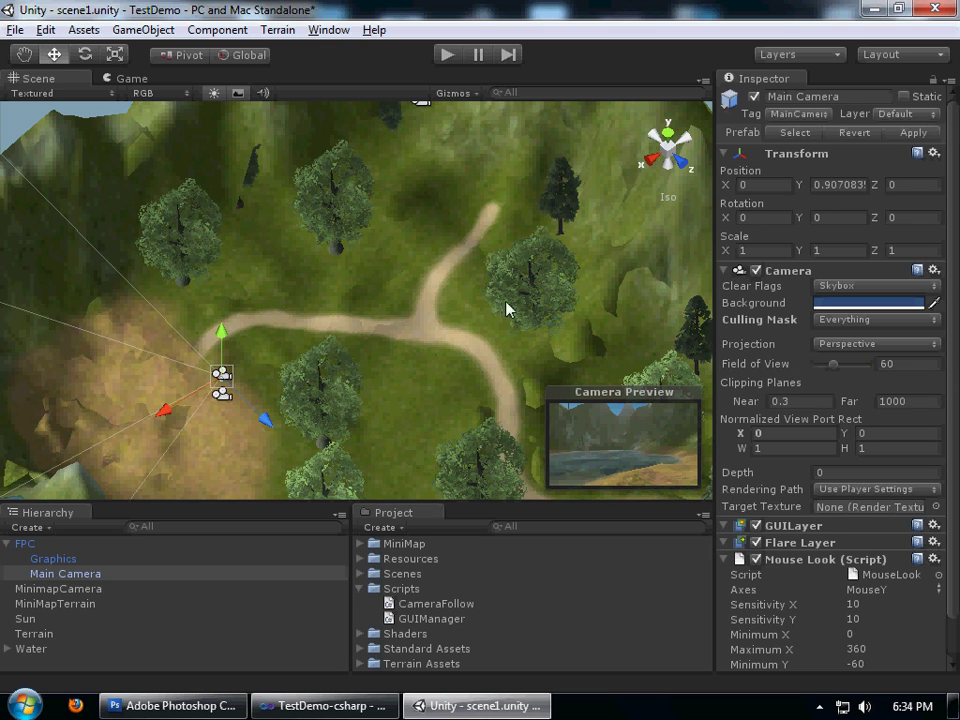
left_click(893, 320)
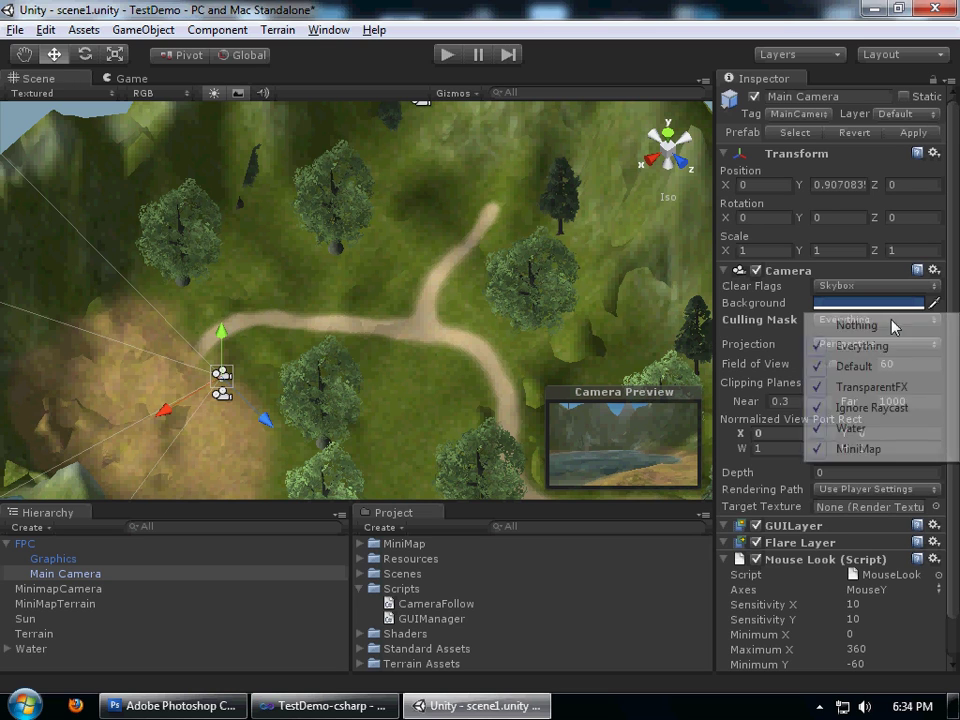
left_click(845, 450)
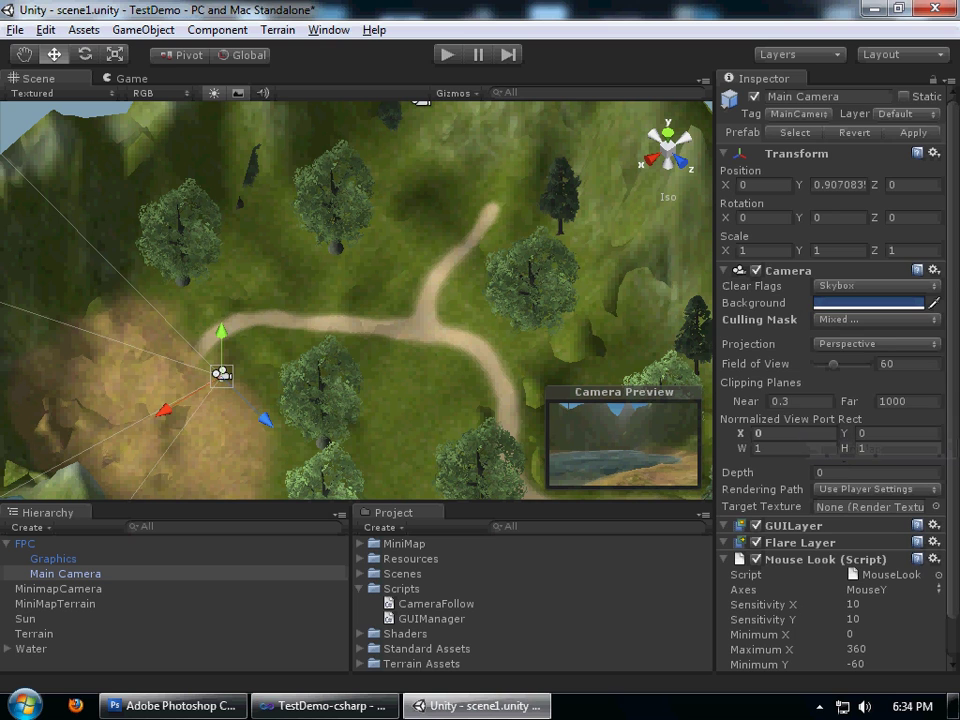
left_click(851, 320)
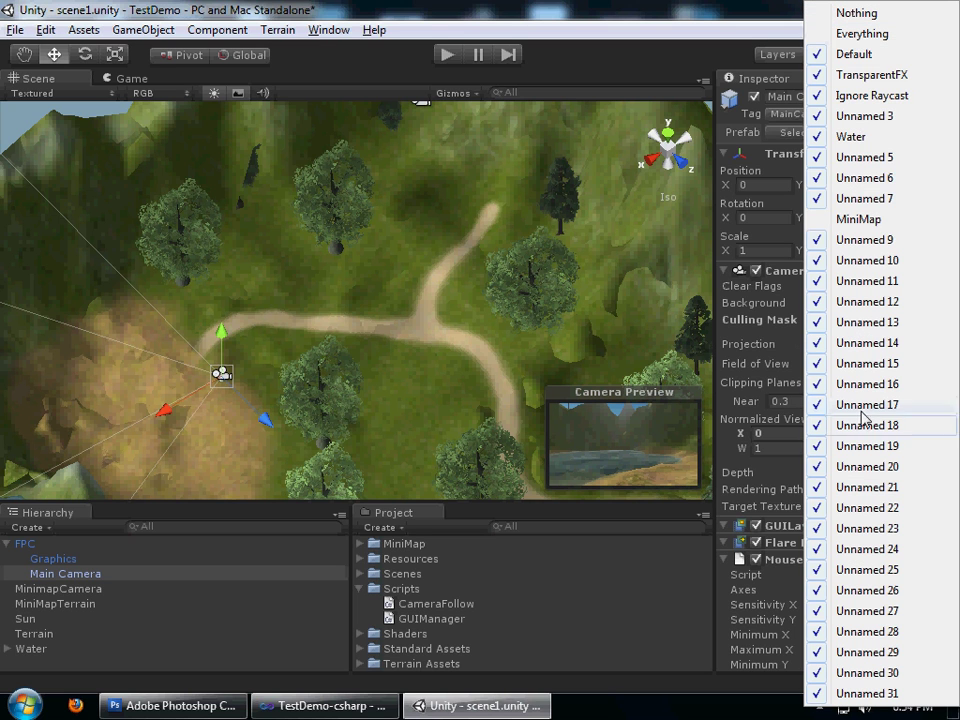
left_click(647, 3)
left_click_drag(613, 314, 474, 325, "alt")
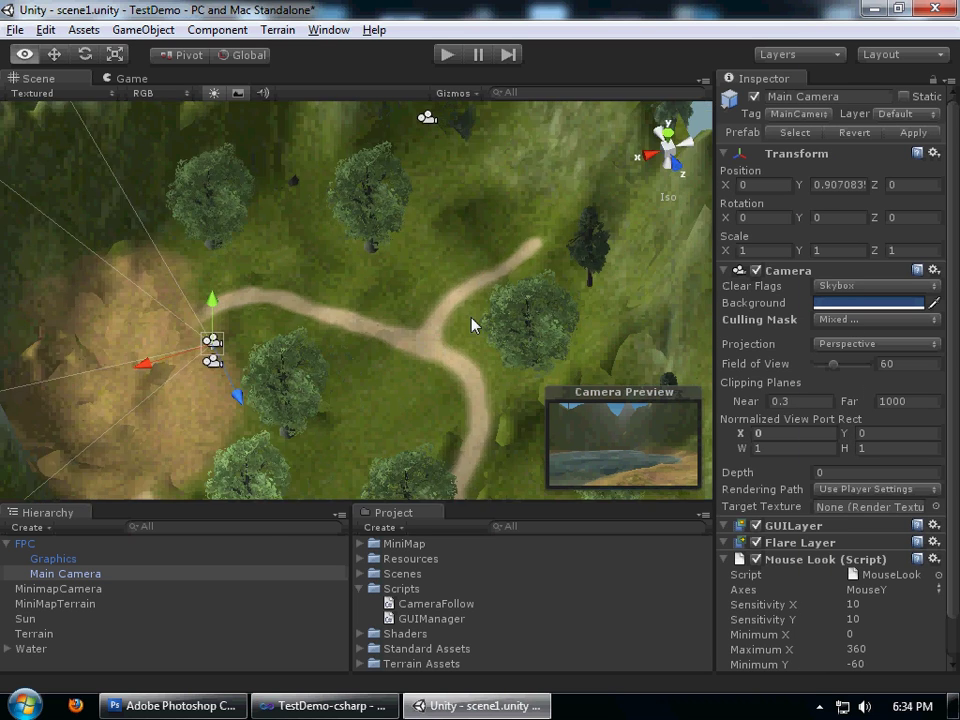
Clear MinimapCamera's Culling Mask and set it to render only the MiniMap layer.
left_click(7, 543)
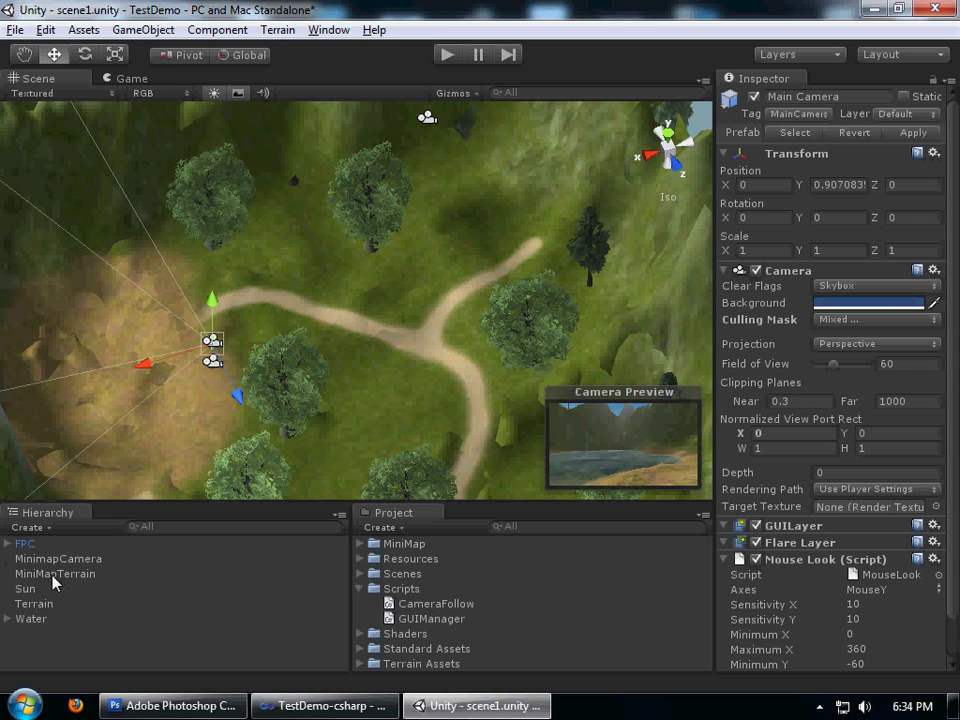
left_click(36, 604)
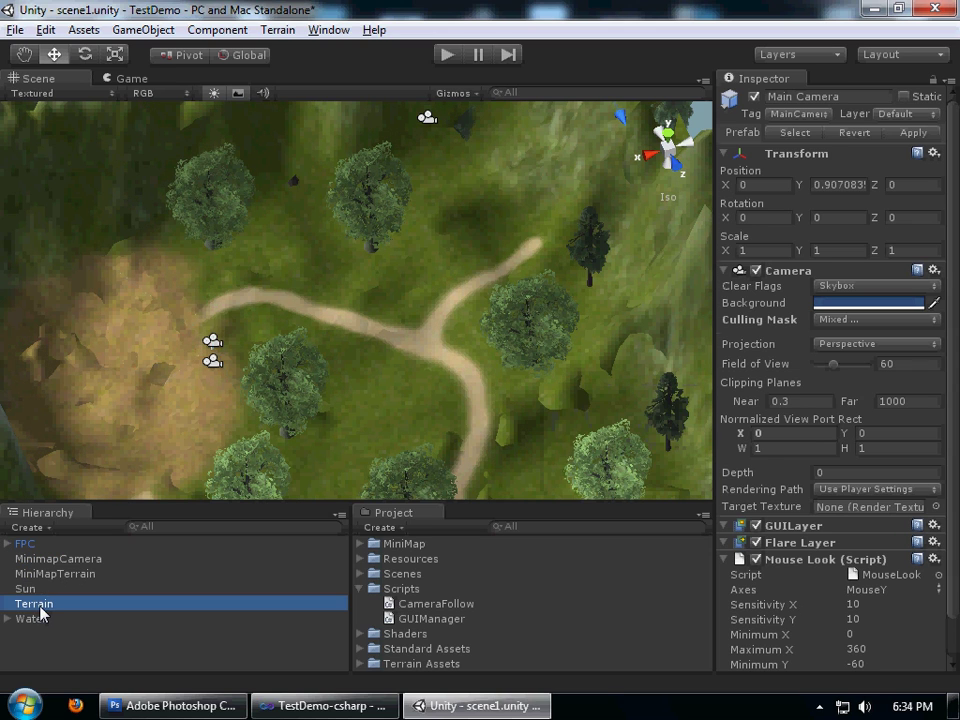
left_click(55, 559)
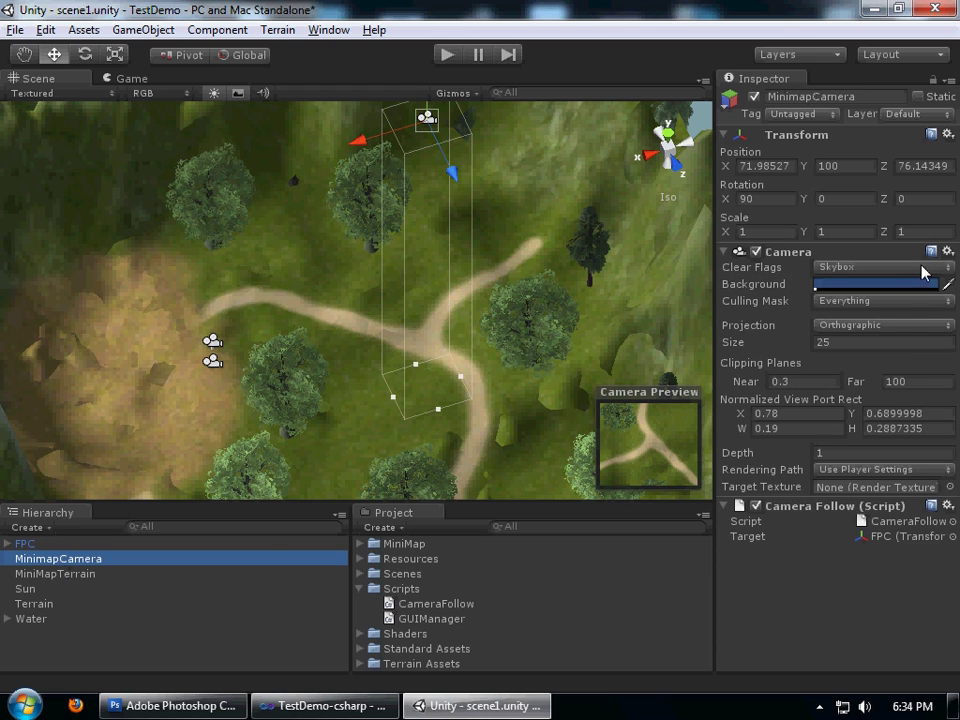
left_click(878, 302)
left_click(869, 308)
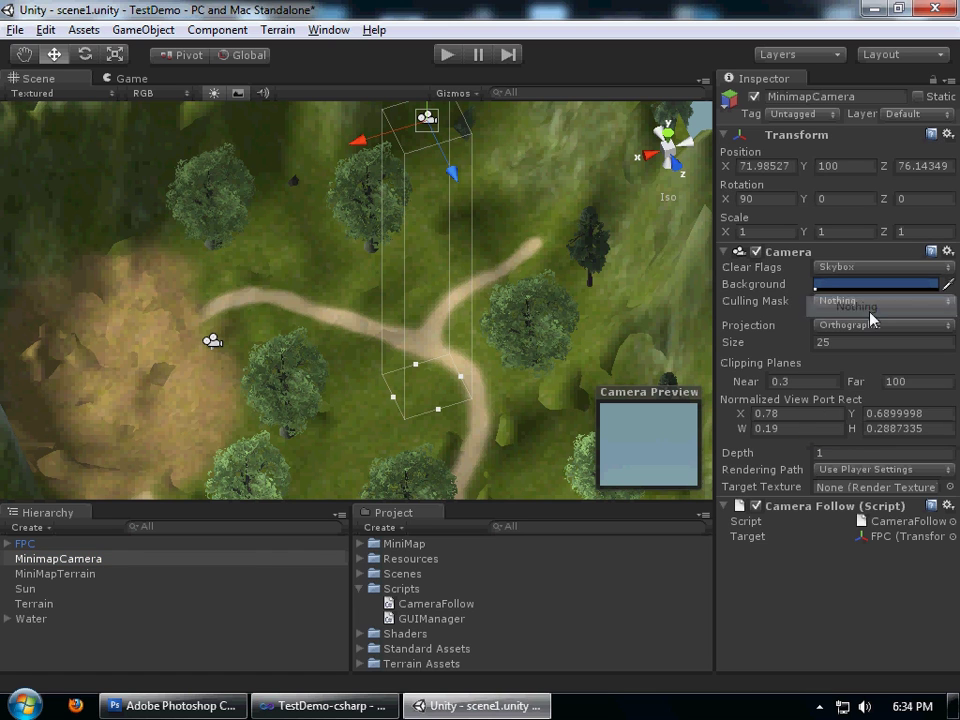
left_click(870, 302)
left_click(863, 432)
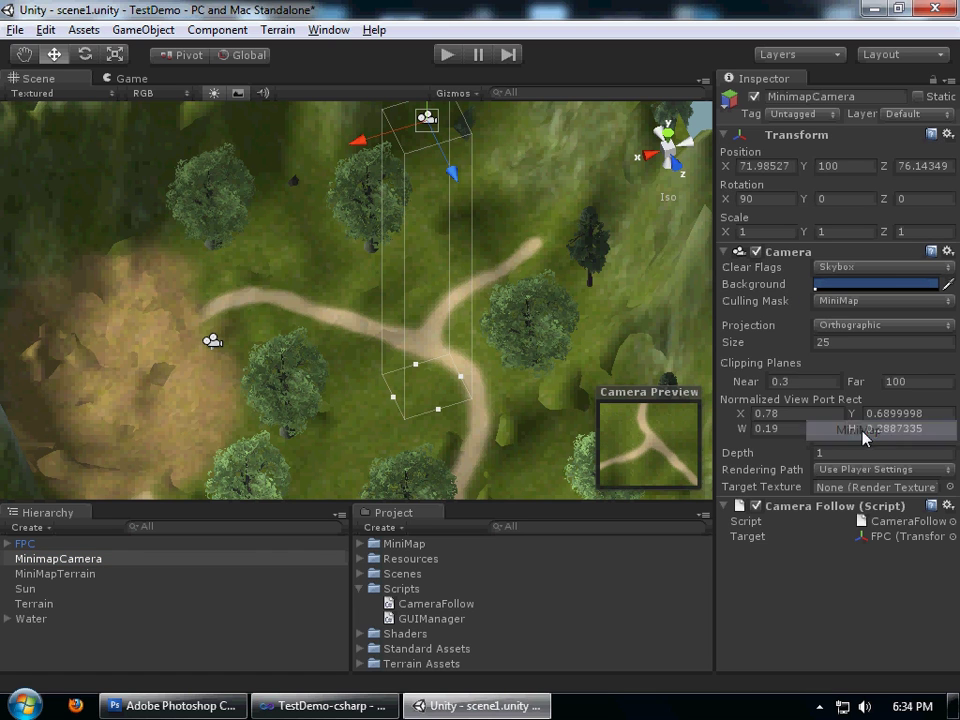
left_click_drag(298, 355, 445, 270, "alt")
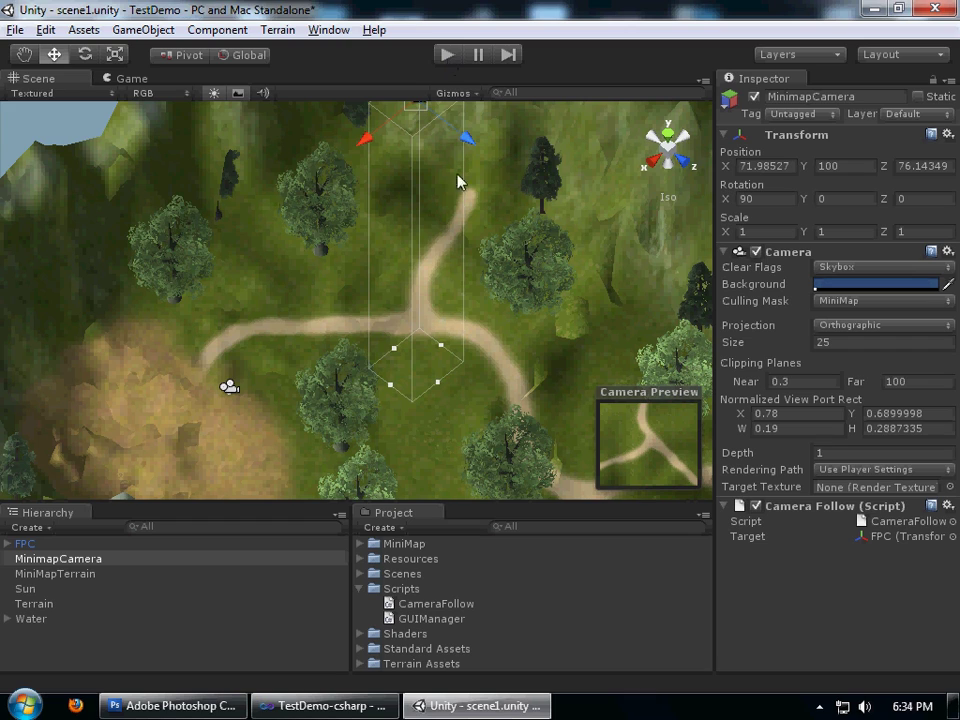
Play the scene, walk the character along the path and around the fork to check the minimap's simplified terrain, and stop playing.
left_click(447, 57)
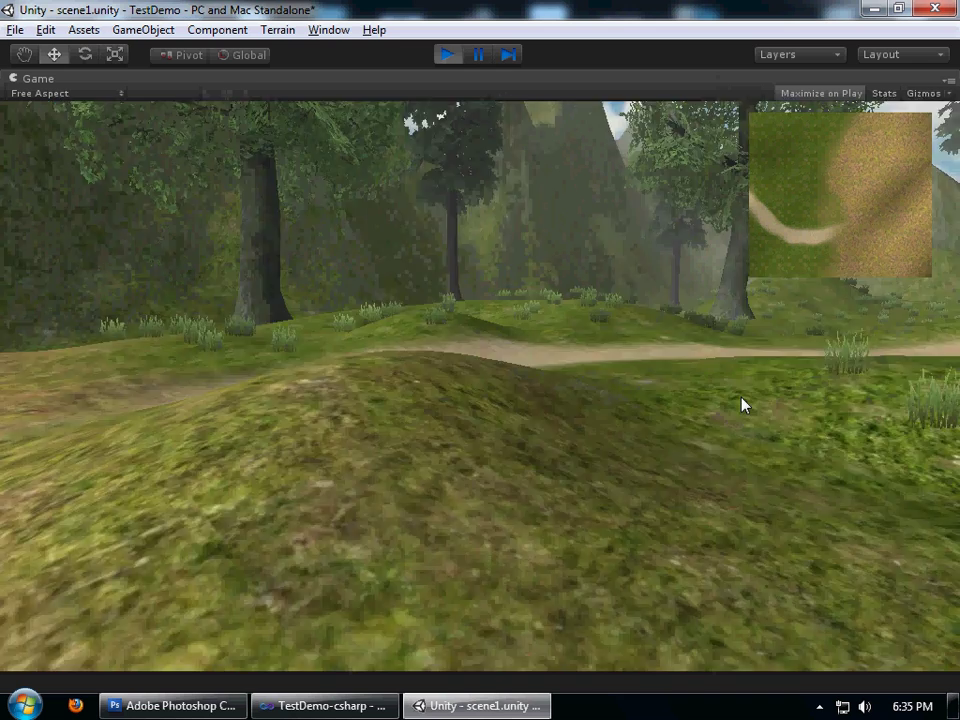
key("w")
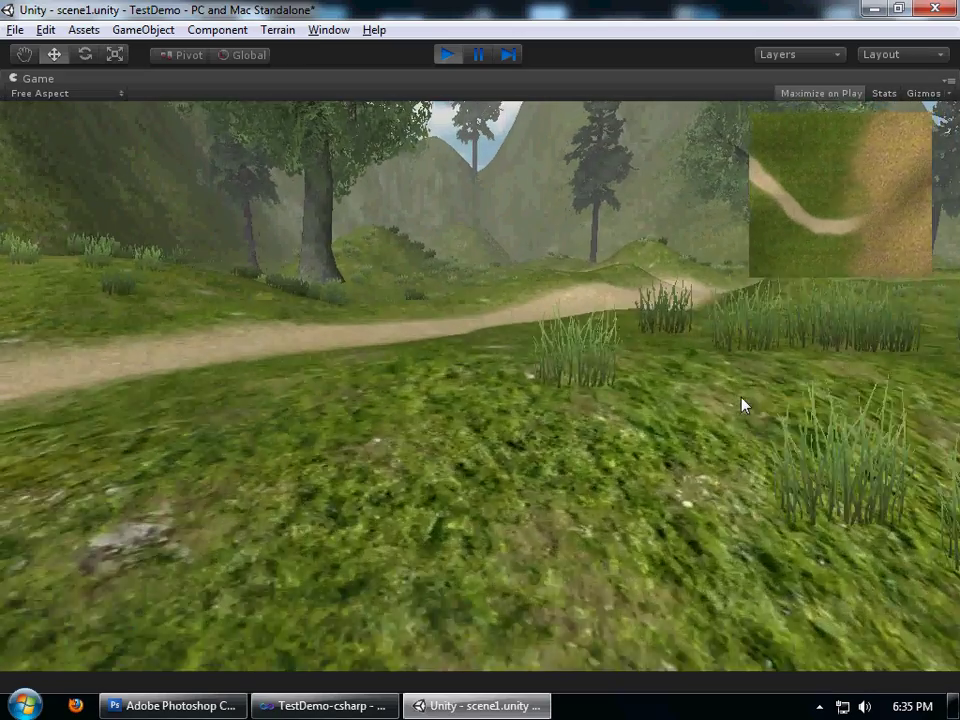
key("w")
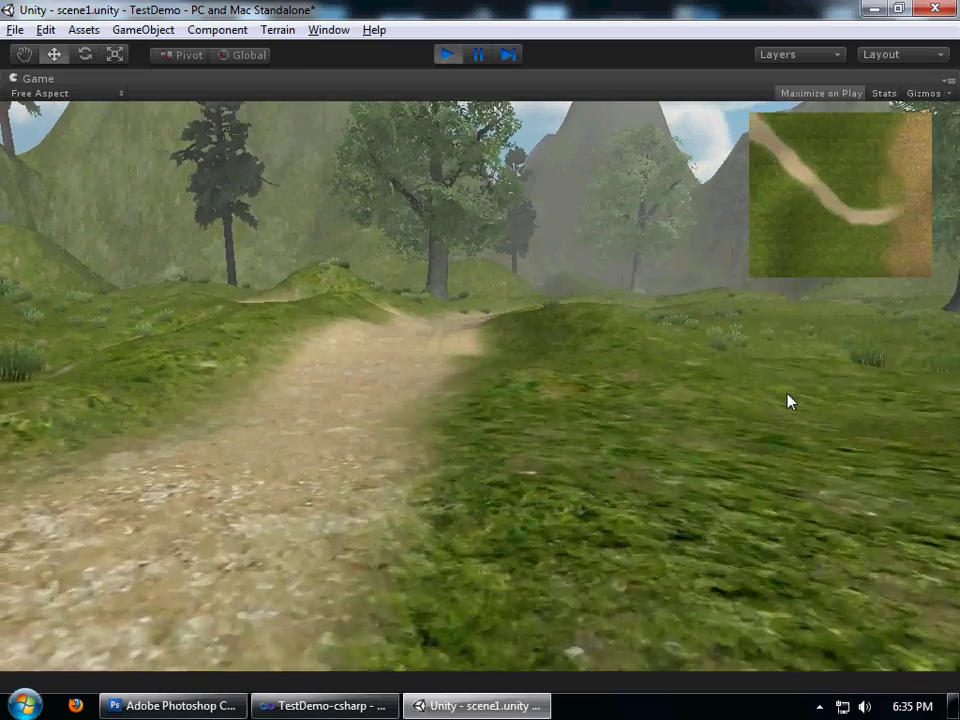
key("w")
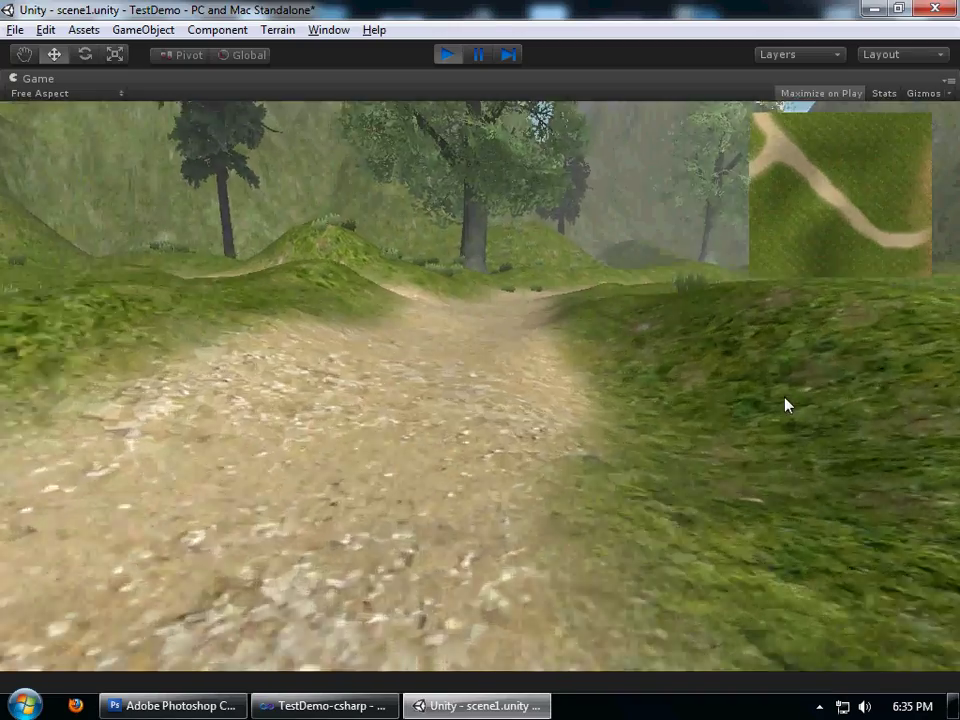
key("w")
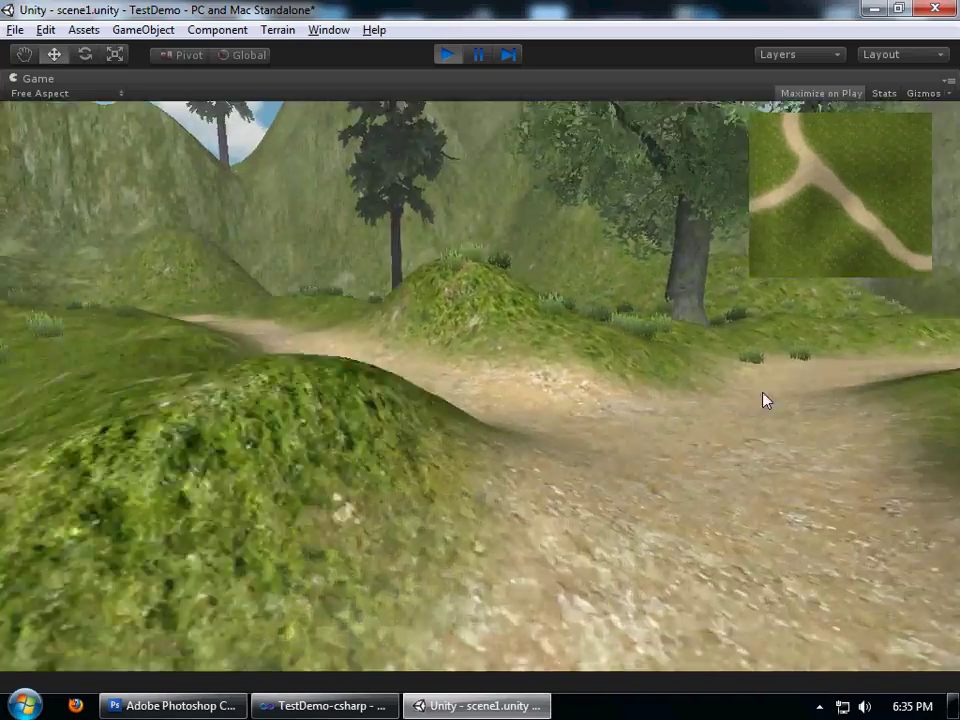
key("w")
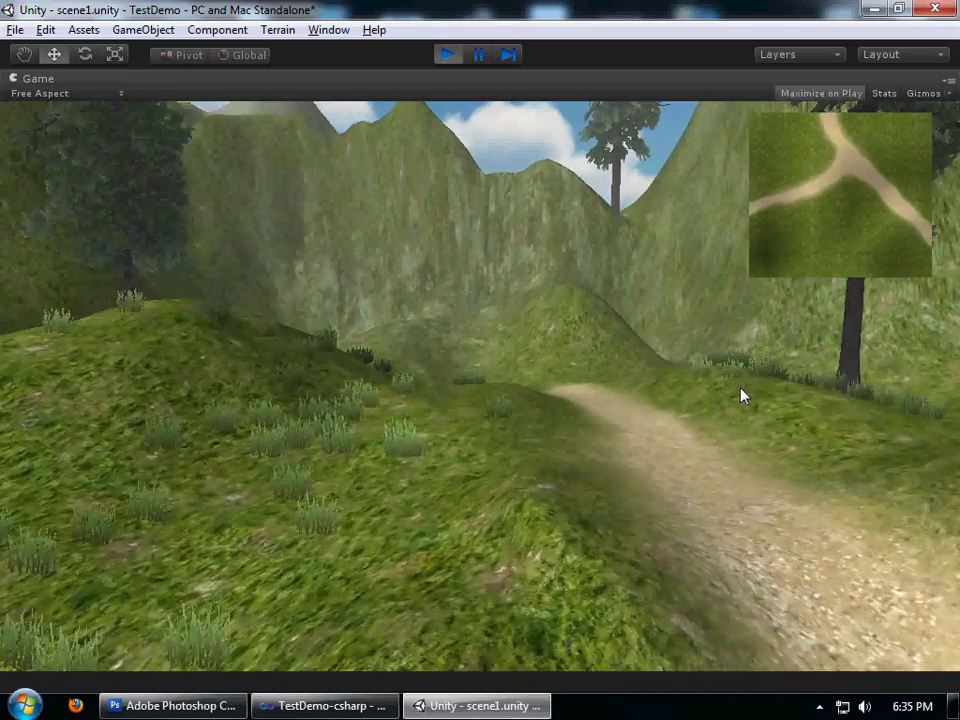
key("w")
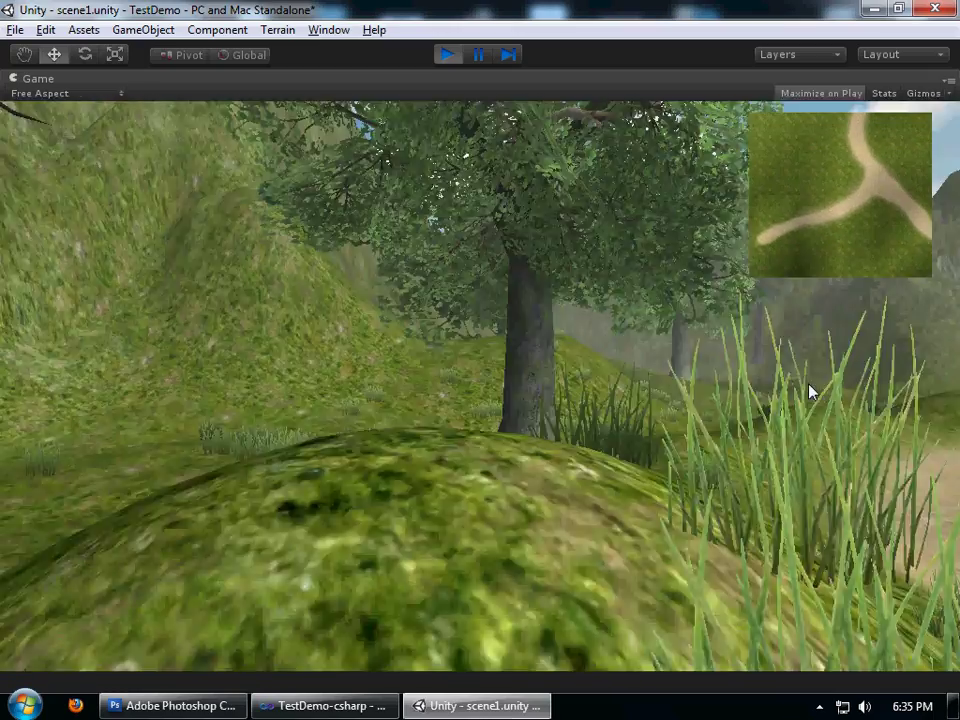
key("w")
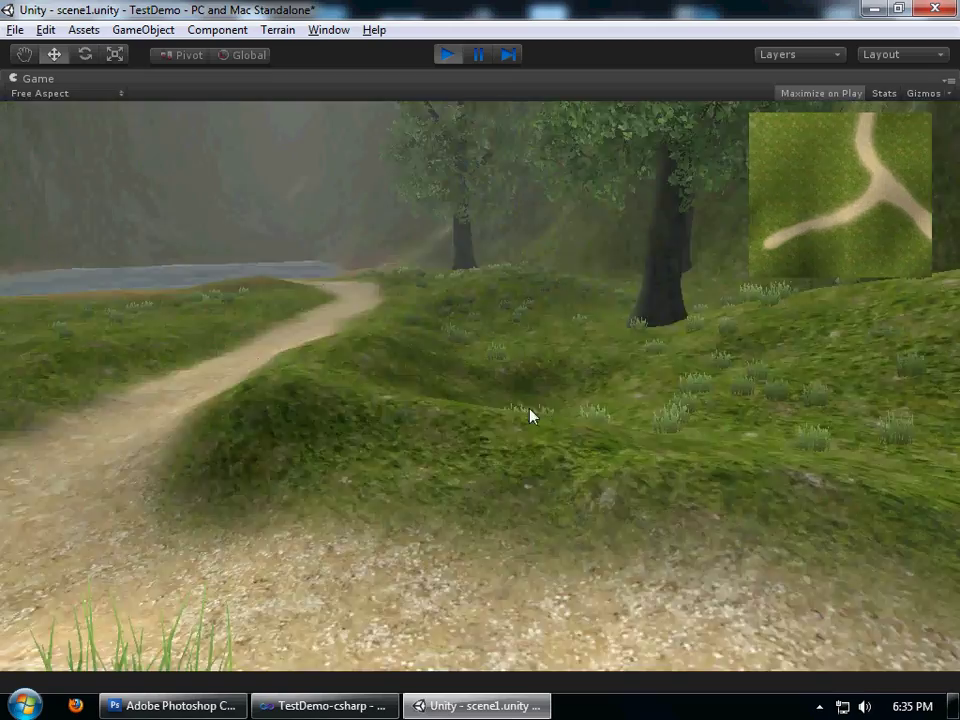
key("w")
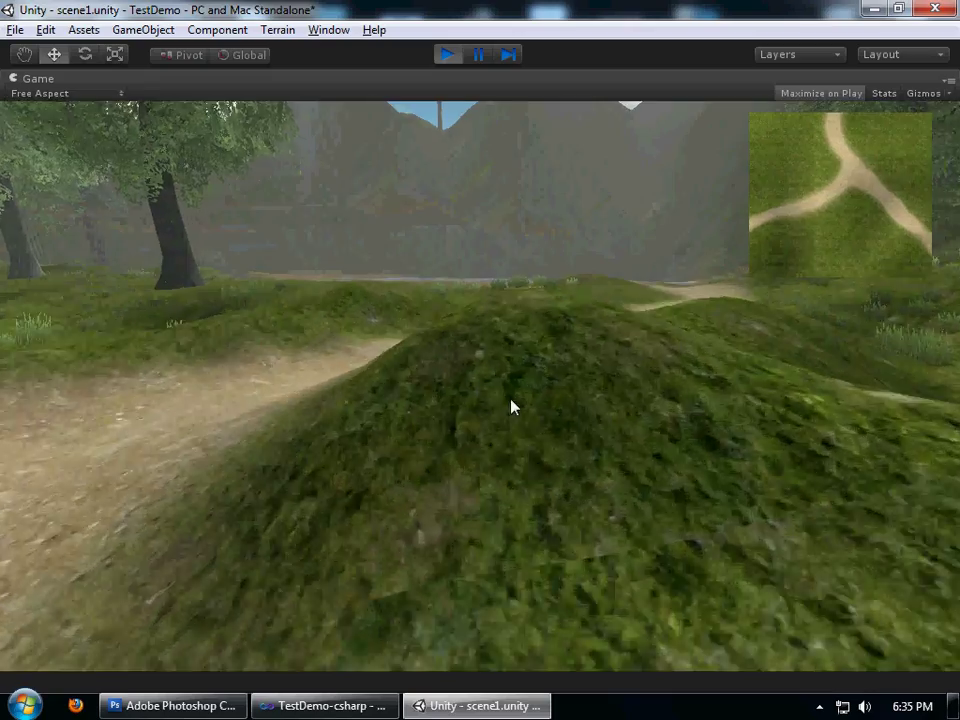
key("w")
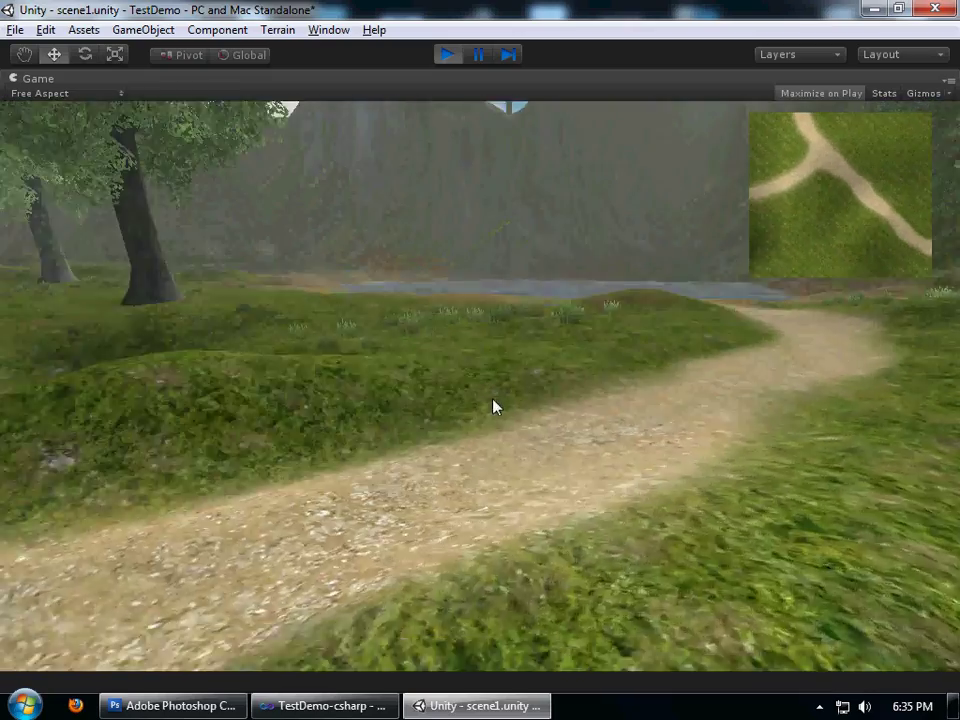
key("w")
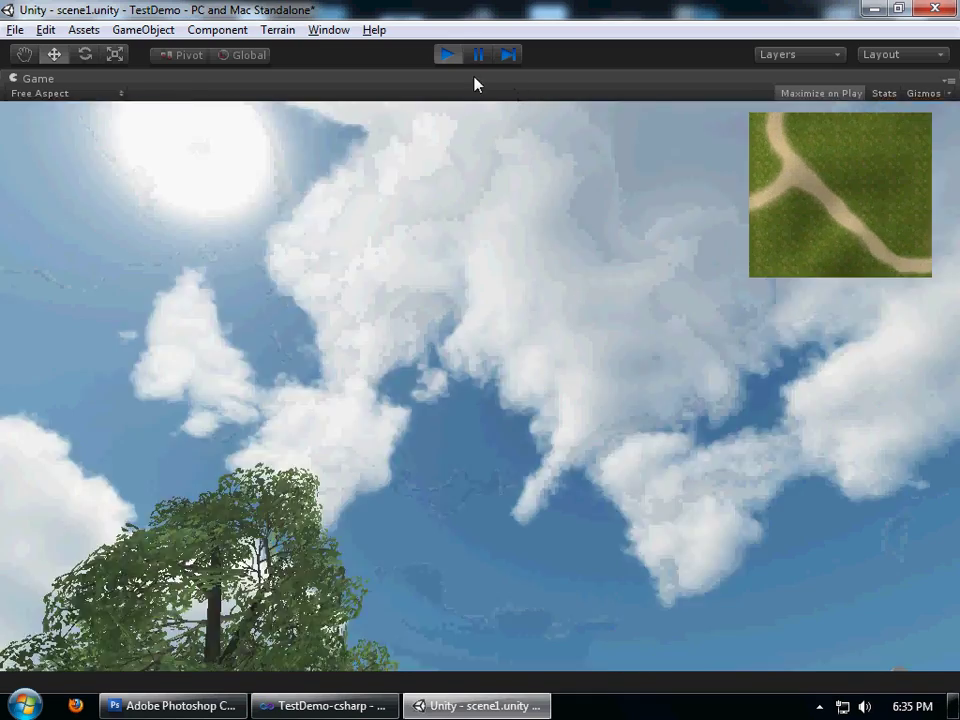
left_click(448, 54)
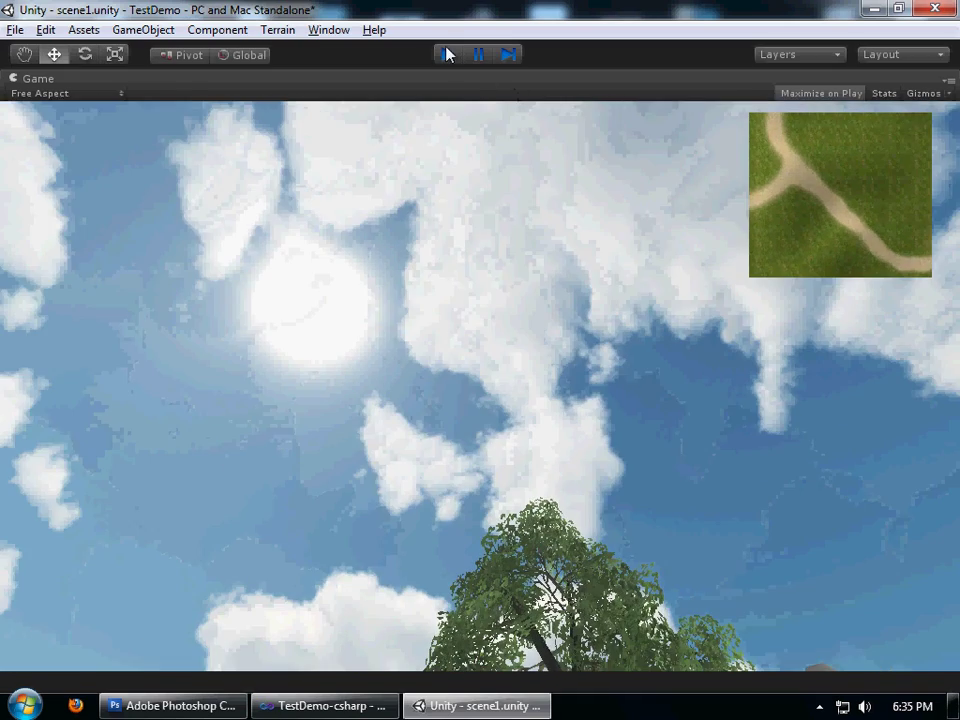
Stop playing, open MaskShader from the Shaders folder in Visual Studio, and review its SubShader code.
key("ctrl+p")
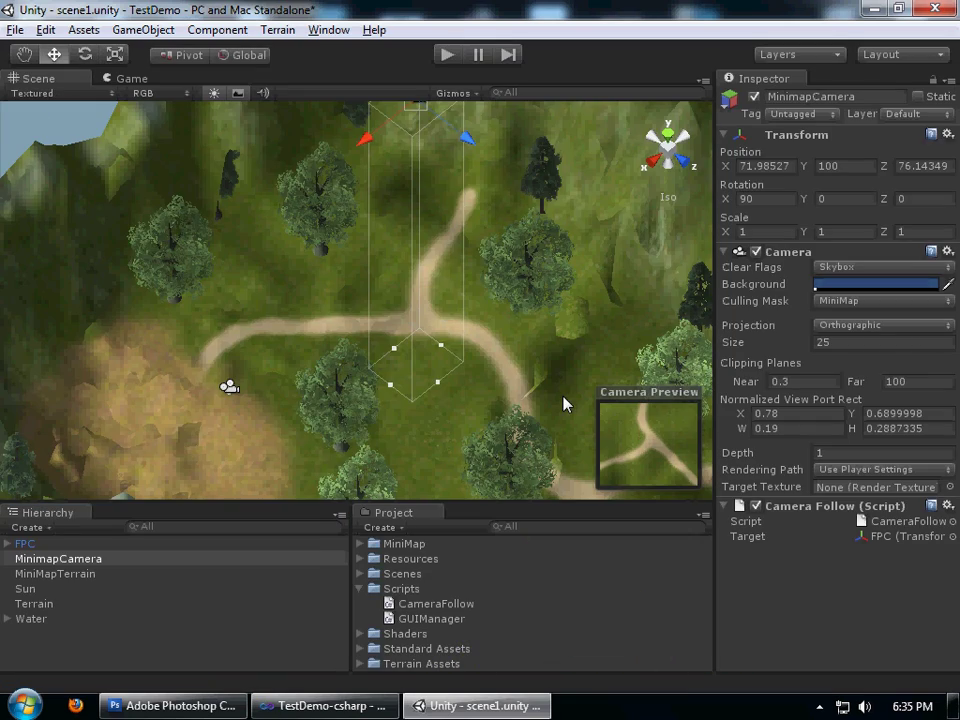
left_click(361, 589)
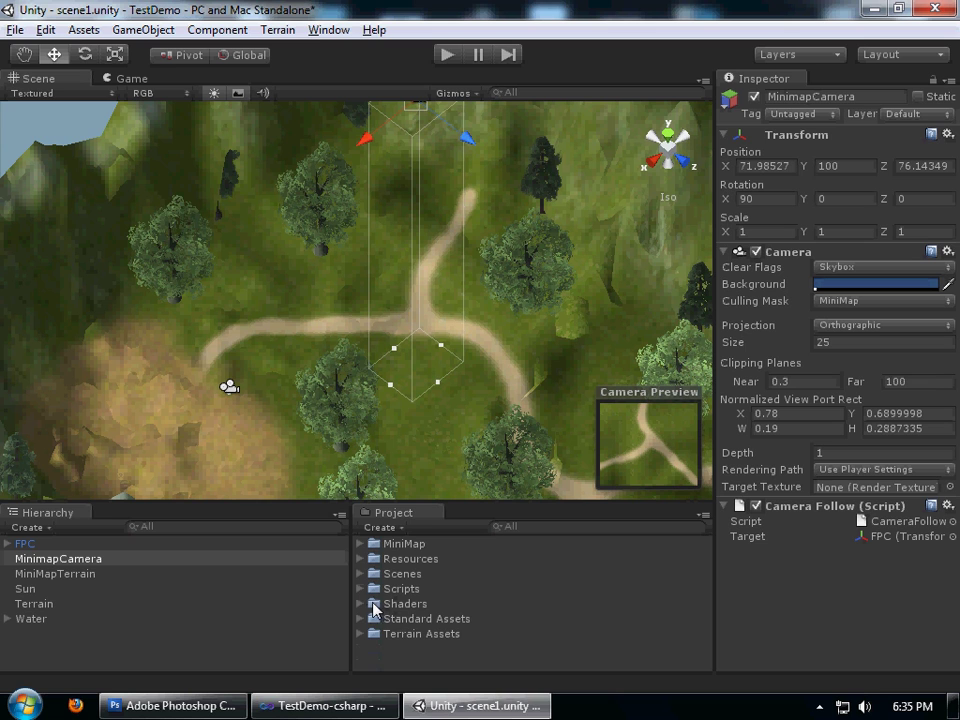
left_click(362, 604)
double_click(407, 622)
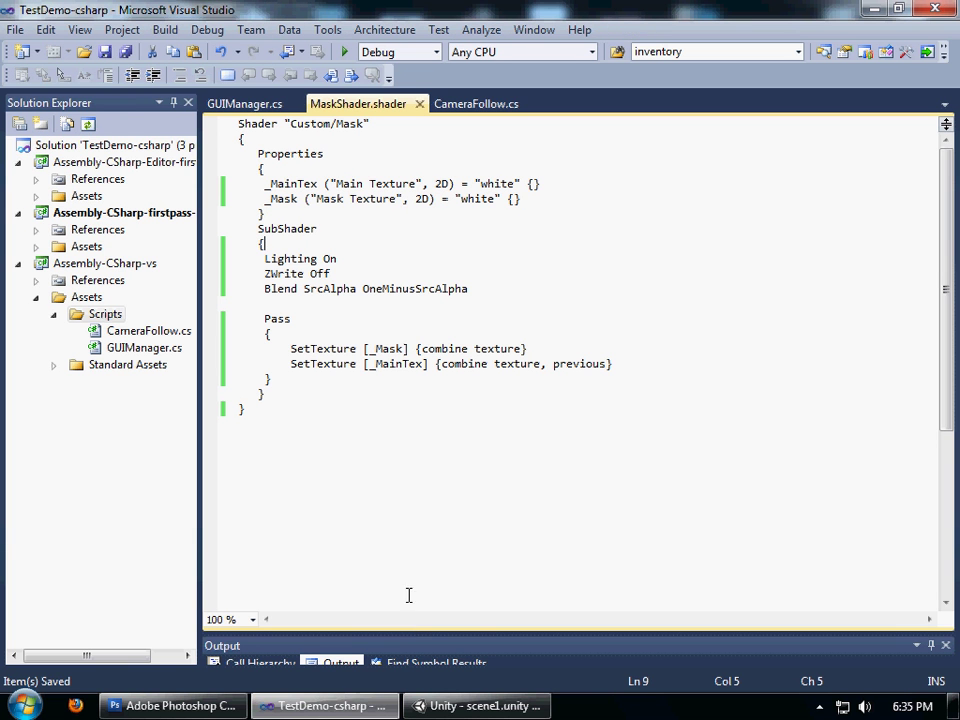
left_click(308, 395)
left_click(270, 379)
left_click_drag(264, 258, 307, 376)
left_click(333, 321)
Add the line Tags { "Queue"="Transparent" } at the start of MaskShader's SubShader block and save the file.
left_click(295, 243)
key("Return")
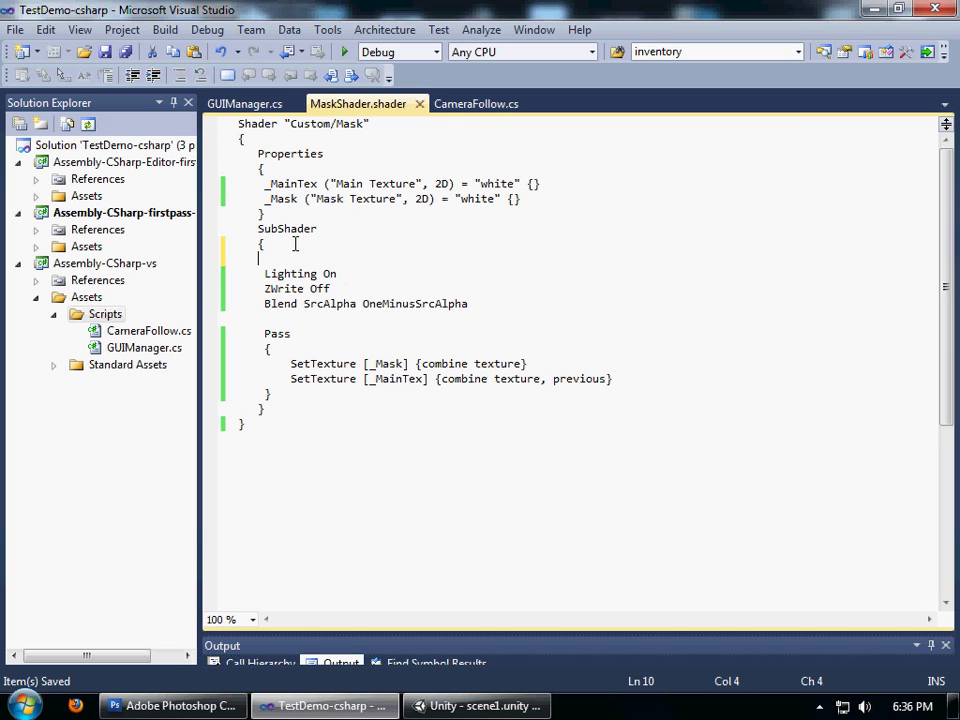
key("Tab")
type("Q")
key("BackSpace")
type("T")
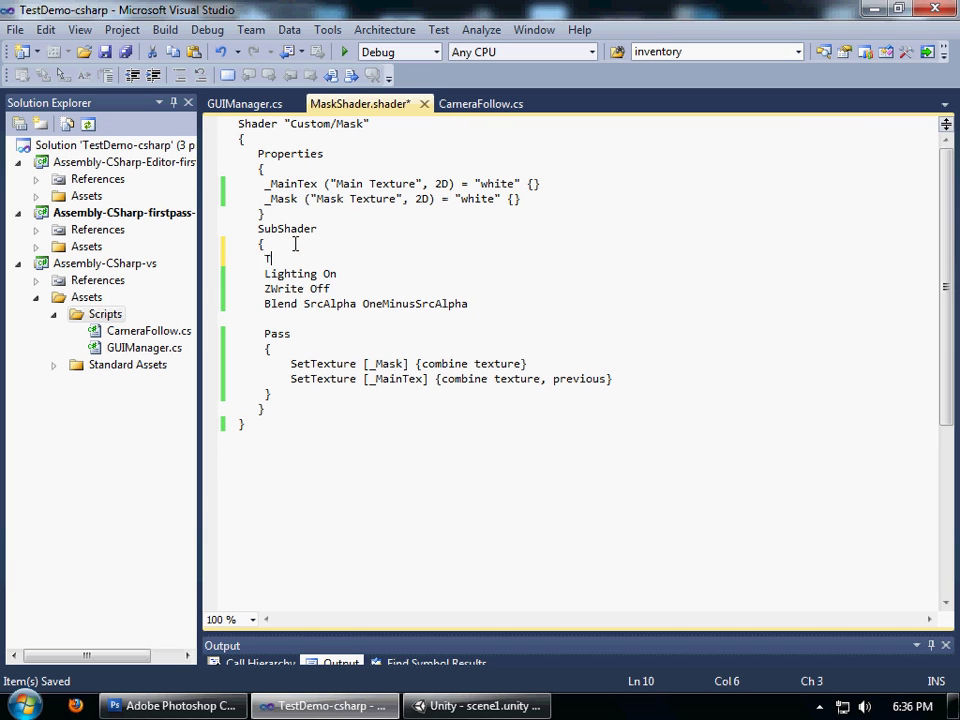
type("ags { \"Queue\"=\"Transparen")
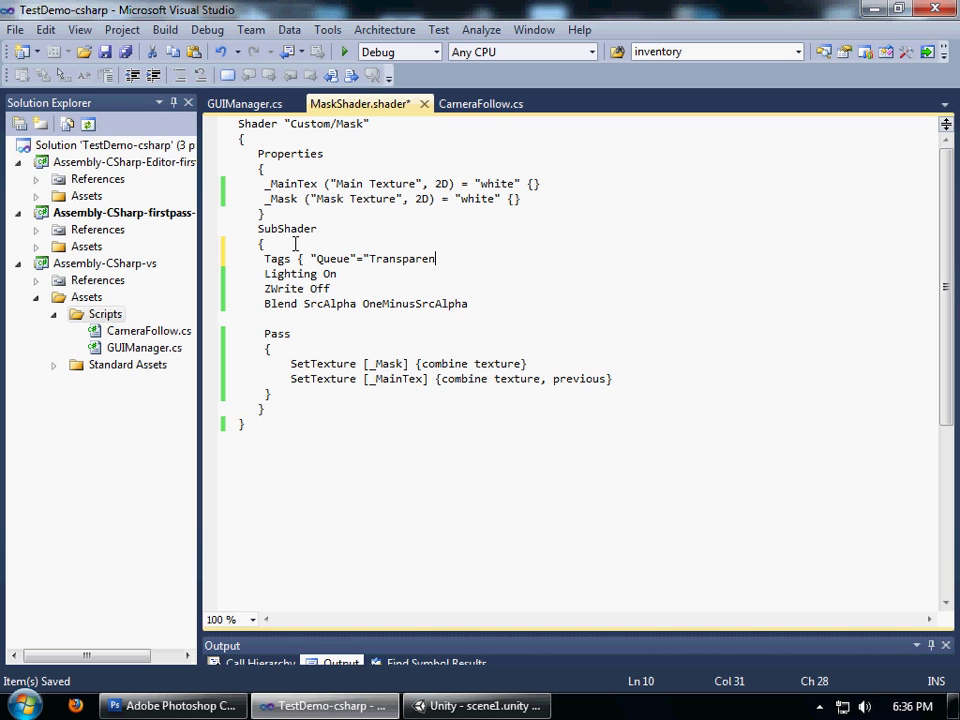
type("t\" }")
key("ctrl+s")
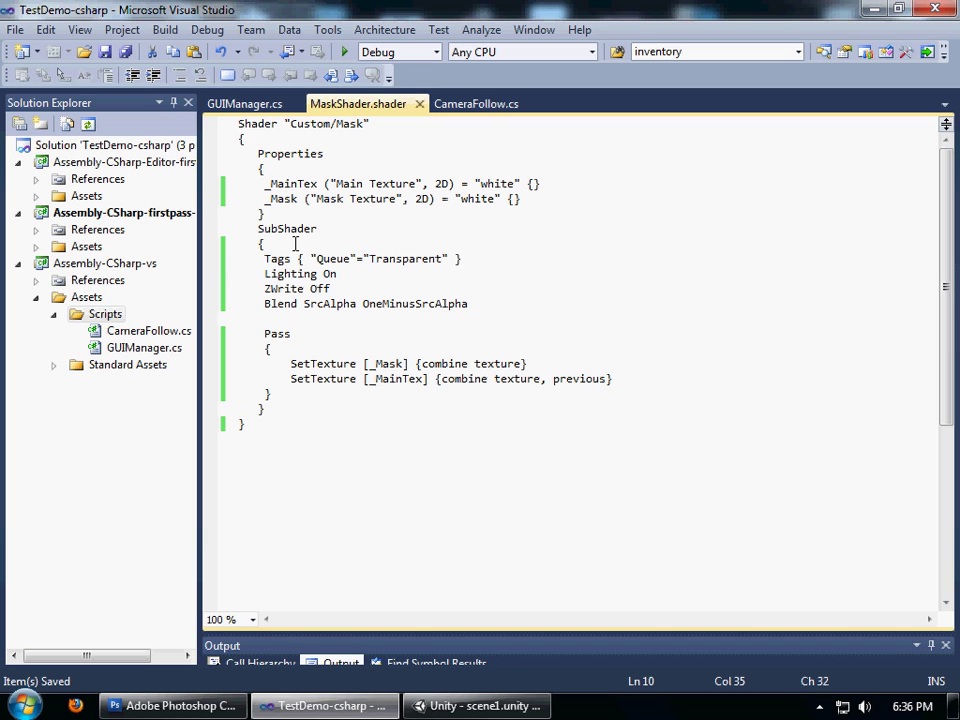
key("ctrl+a")
left_click(284, 436)
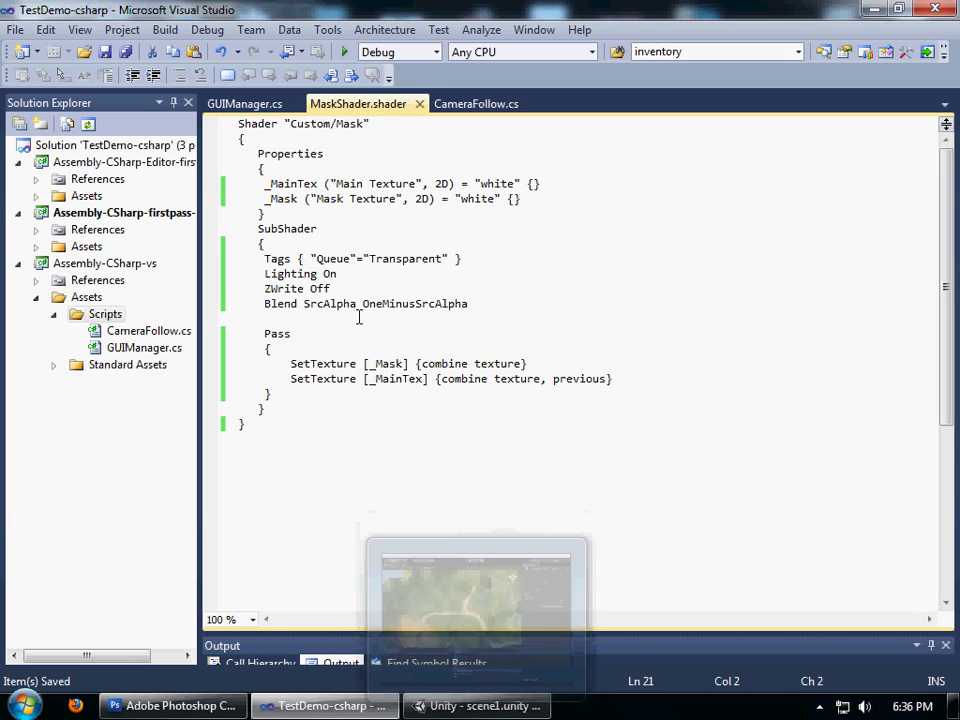
Switch to Unity and delete the Materials folder, the MinimapTexture and the Mask texture from the MiniMap folder.
left_click(474, 710)
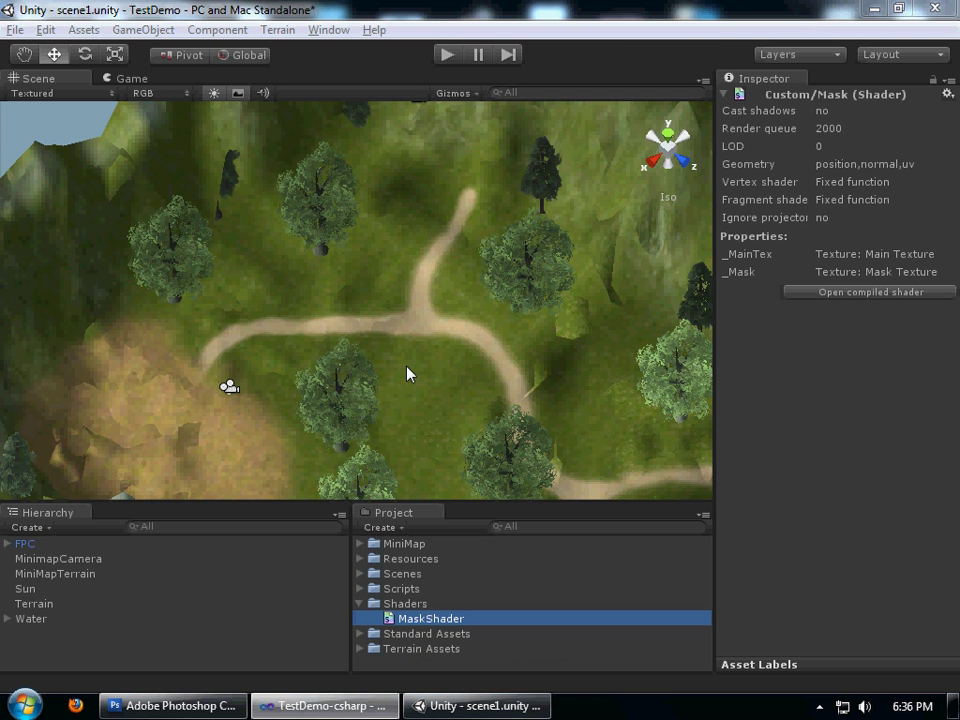
left_click_drag(336, 364, 380, 505, "alt")
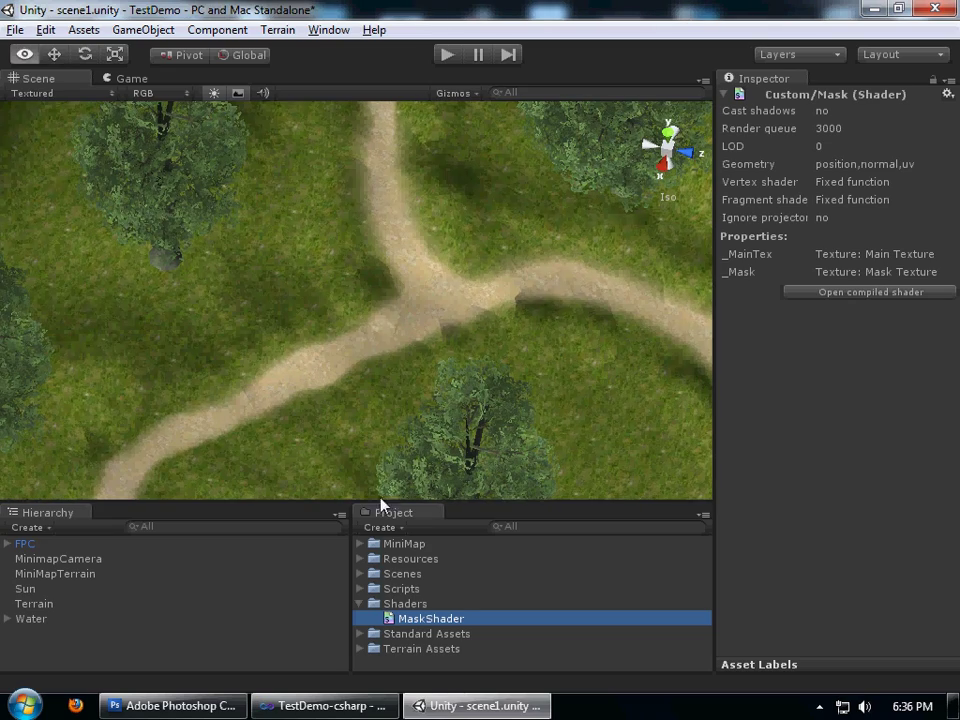
left_click(364, 544)
left_click(362, 546)
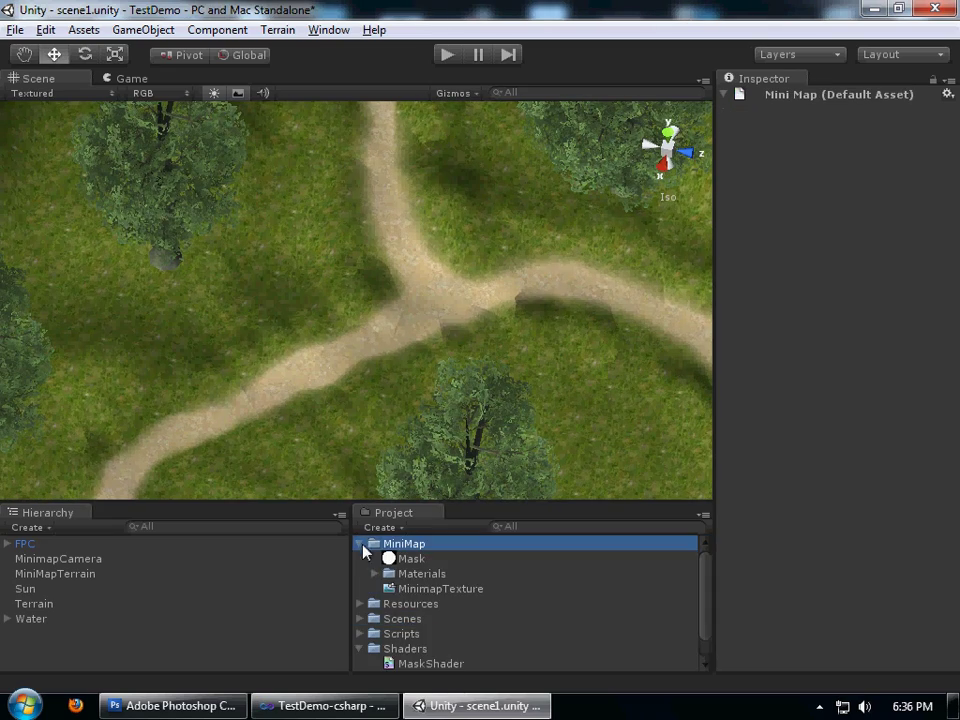
left_click(414, 576)
left_click(506, 594, "shift")
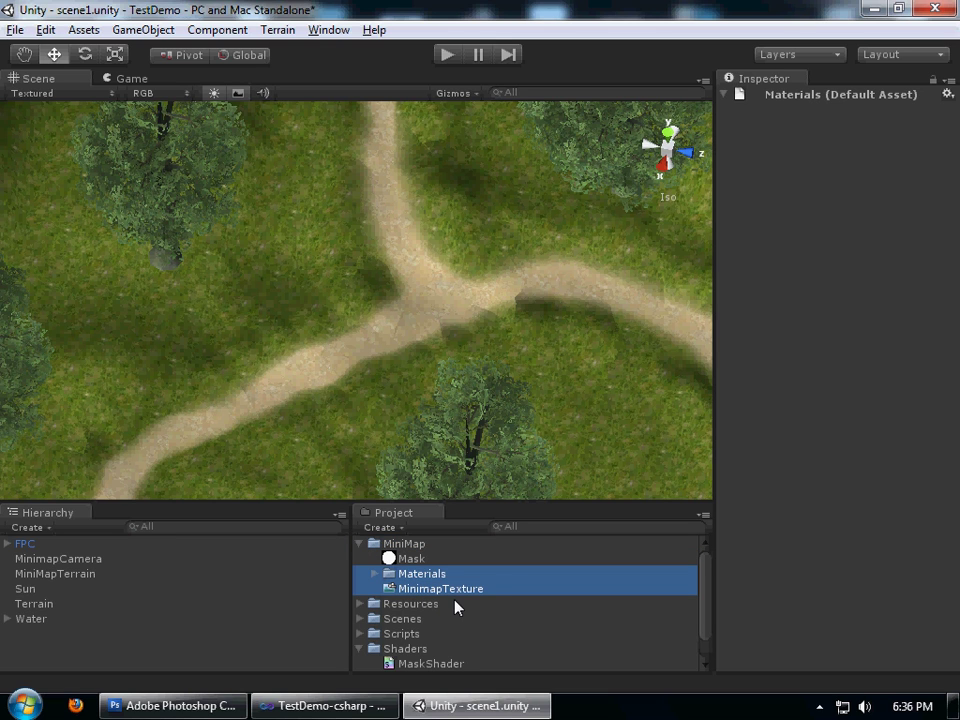
key("Delete")
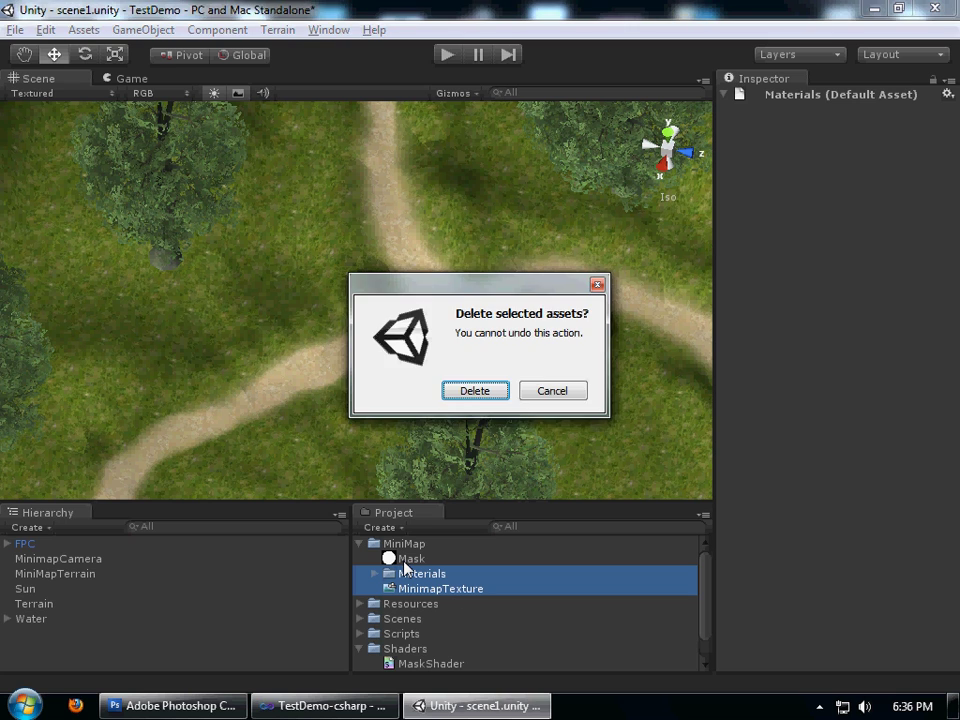
left_click(475, 391)
left_click(411, 558)
key("Delete")
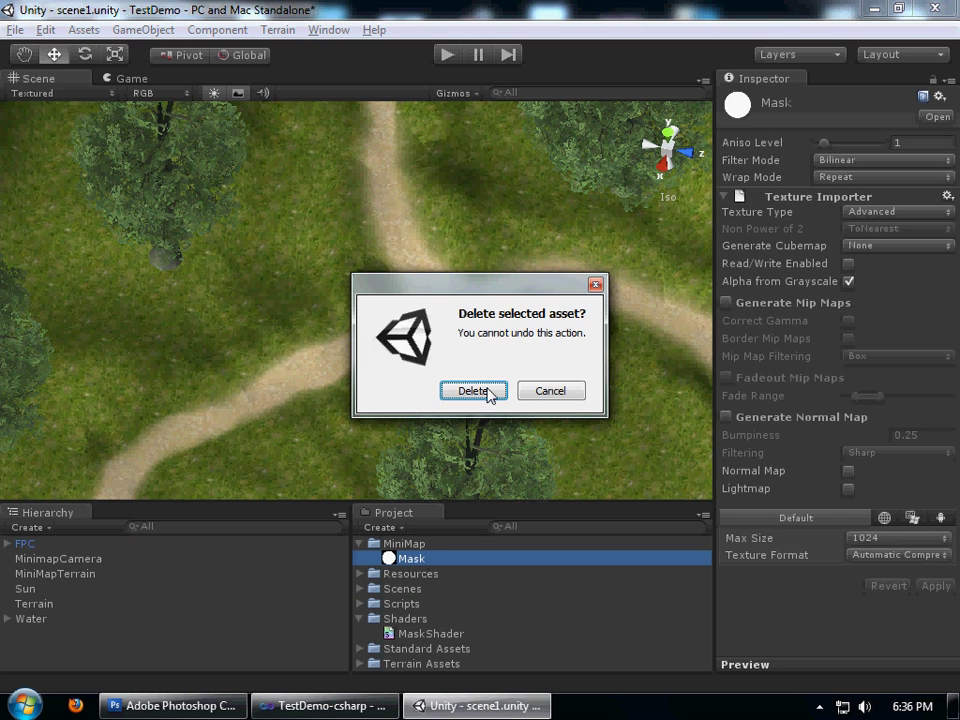
left_click(474, 391)
Create a Render Texture in the MiniMap folder and name it minimapTexture.
left_click(405, 545)
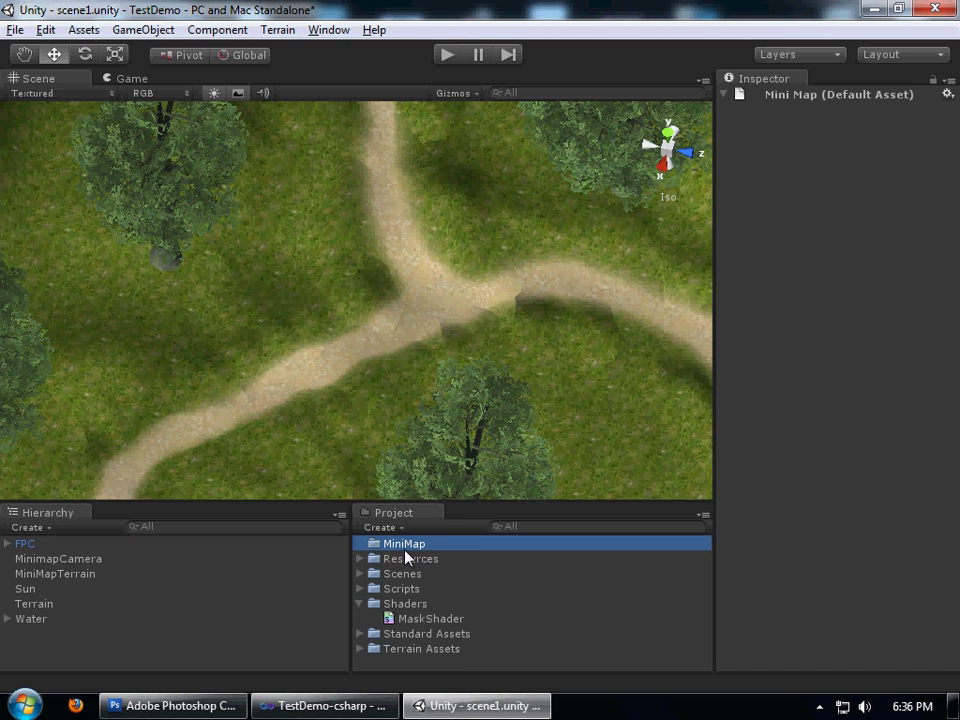
right_click(406, 551)
mouse_move(638, 260)
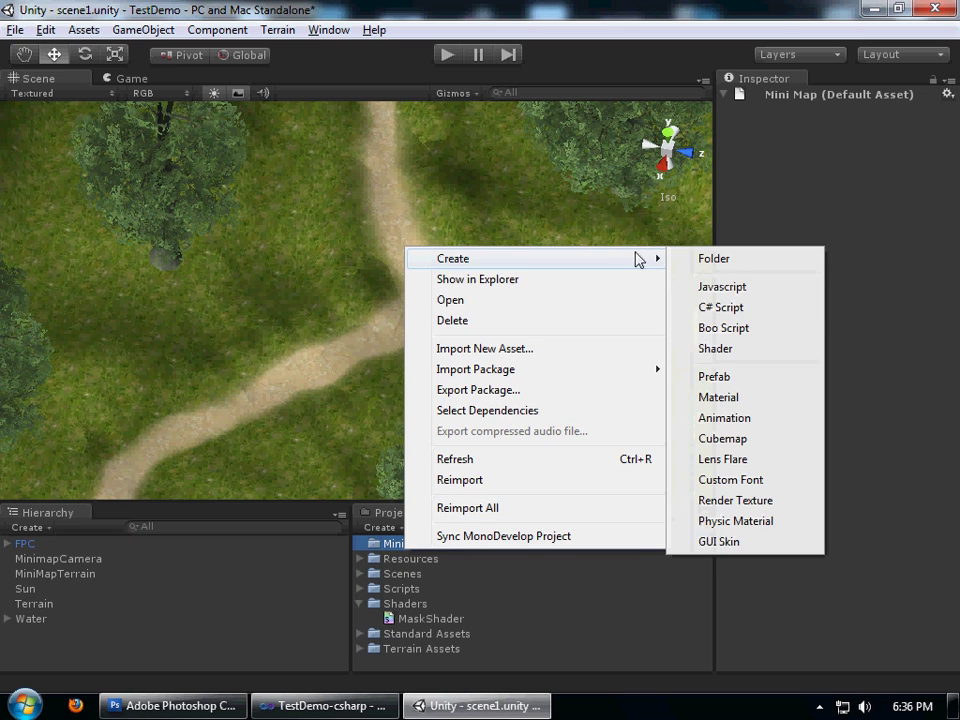
left_click(767, 501)
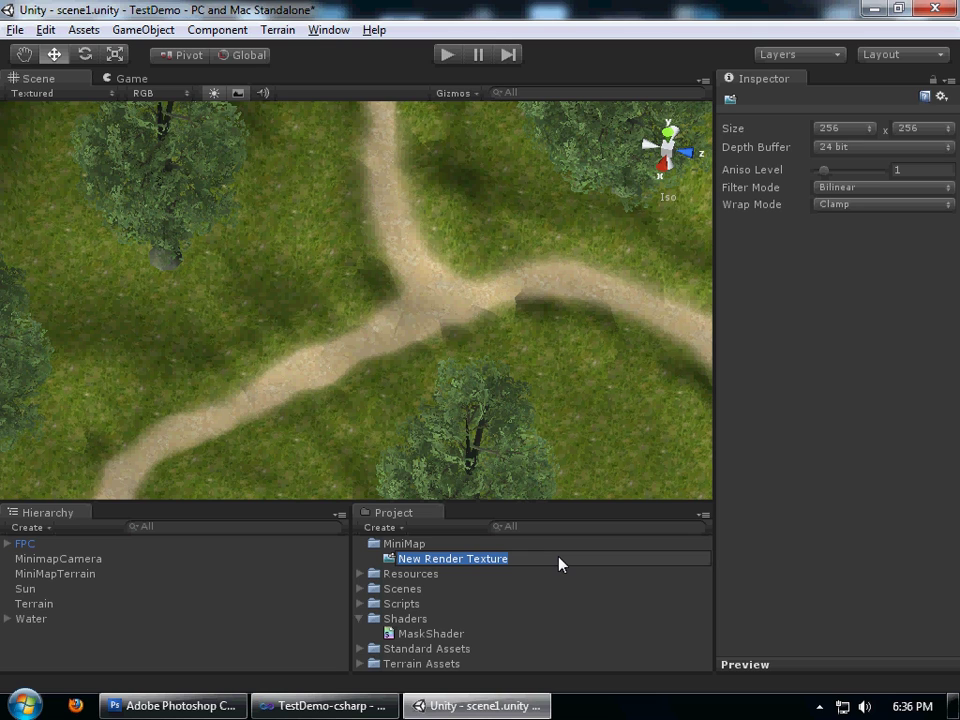
type("Mini")
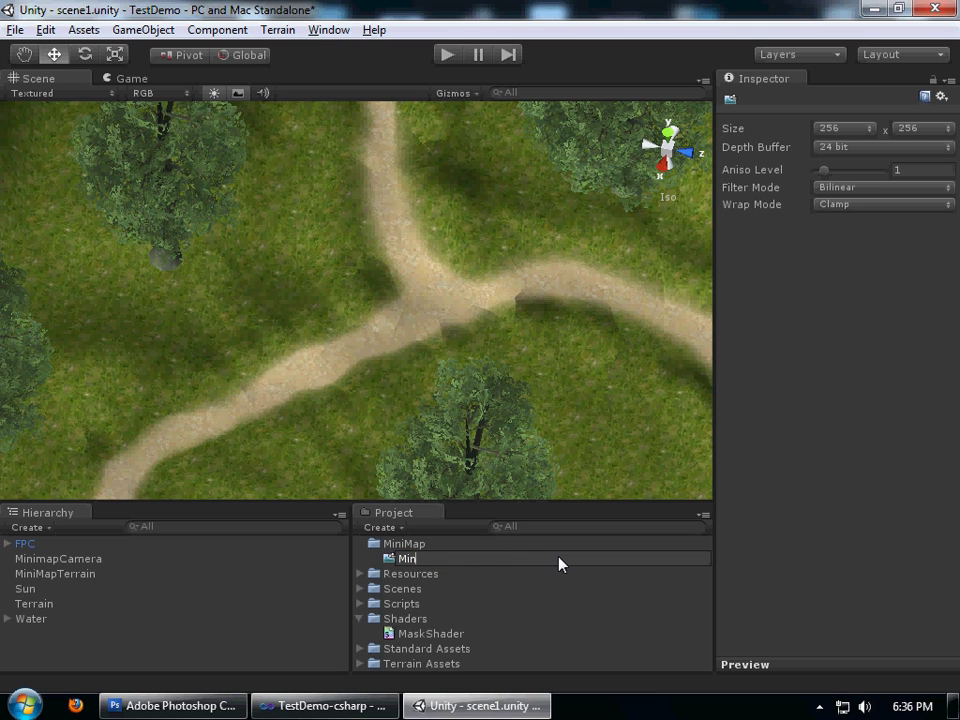
key("BackSpace")
key("BackSpace")
key("BackSpace")
key("BackSpace")
type("minimapTexture")
key("Return")
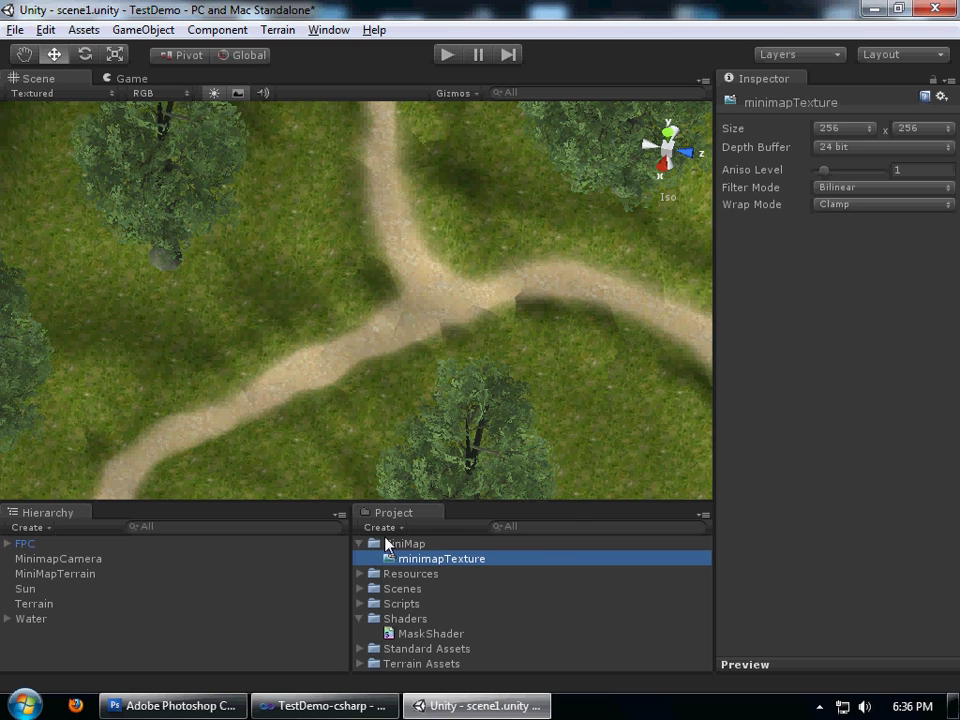
Assign minimapTexture as MinimapCamera's Target Texture and inspect the texture asset's settings.
left_click(77, 560)
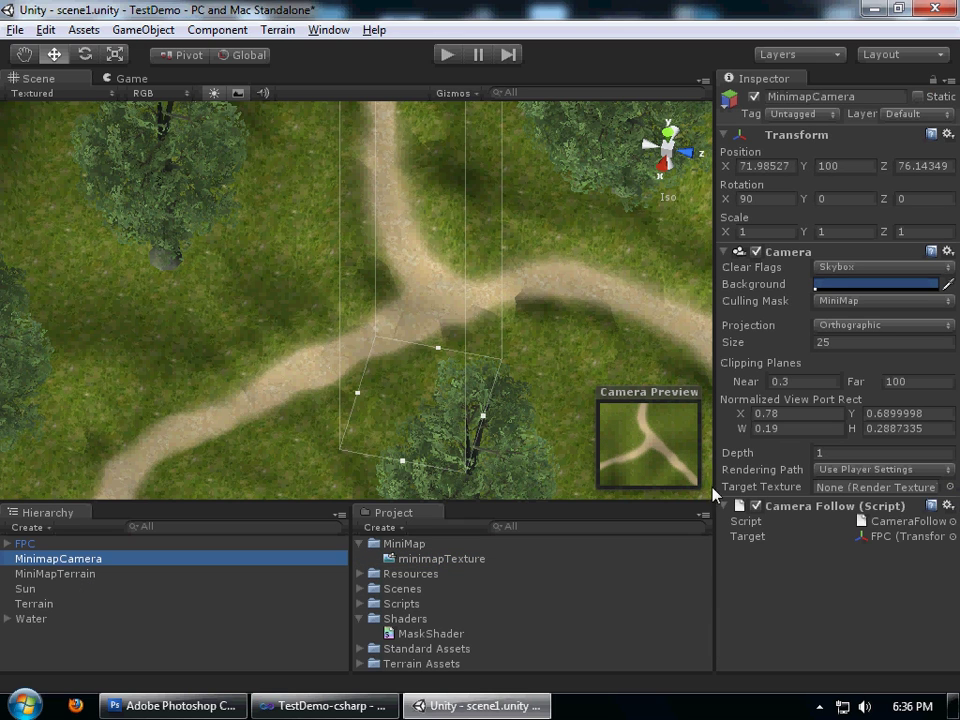
left_click(950, 487)
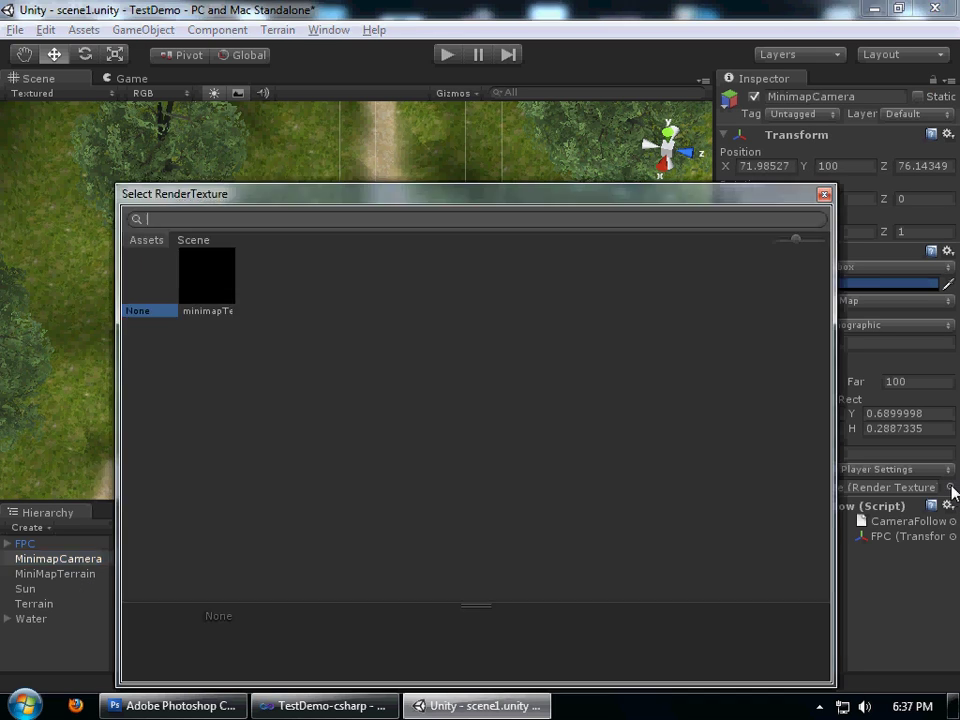
left_click(214, 279)
left_click(825, 194)
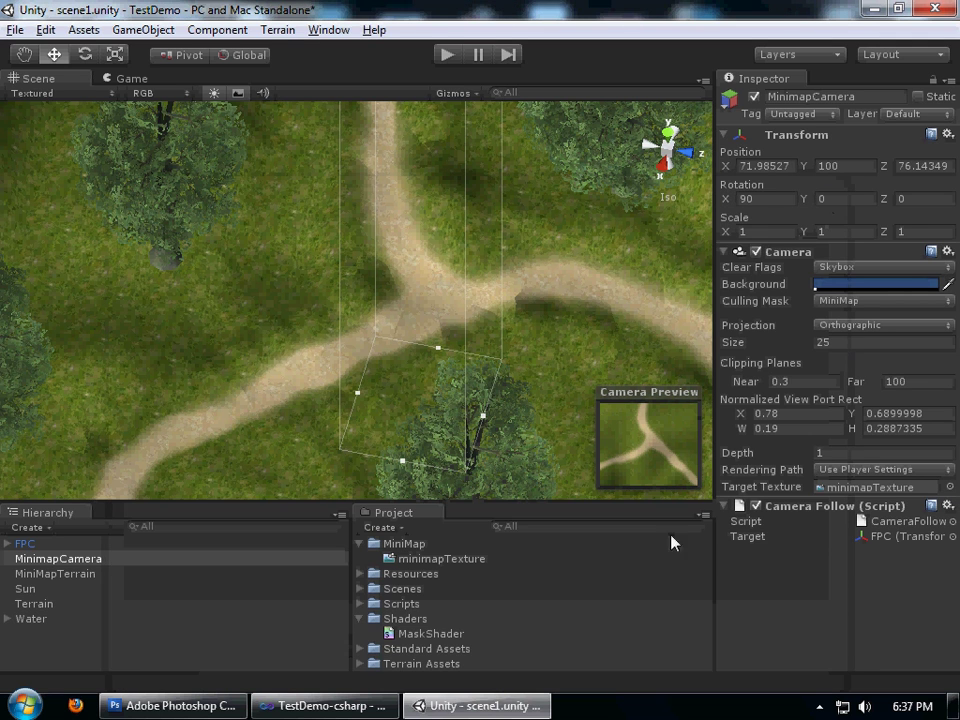
left_click(432, 559)
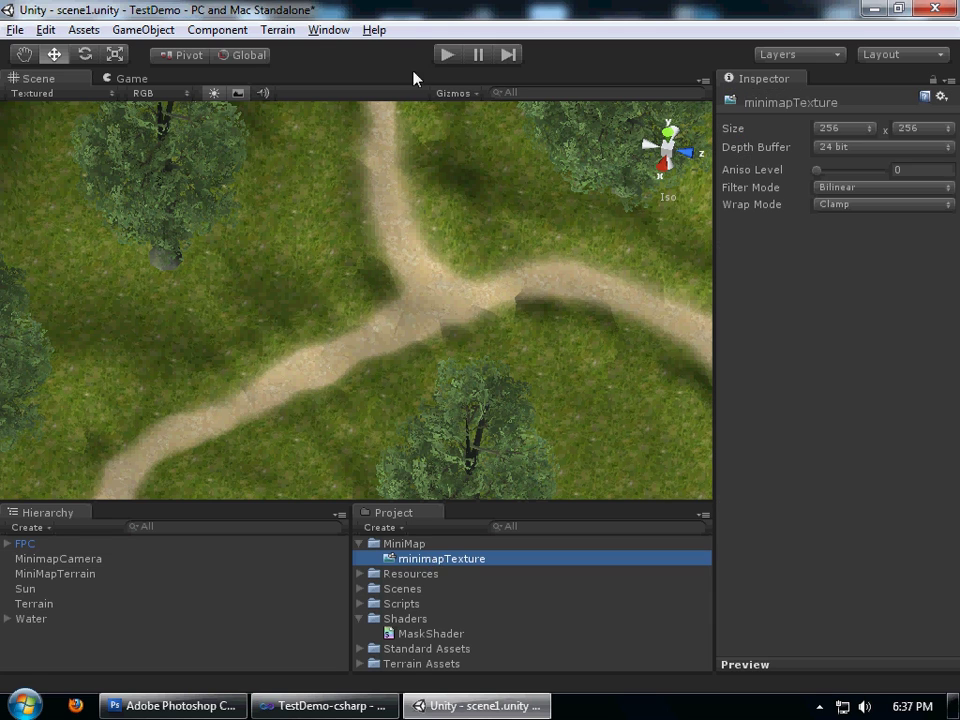